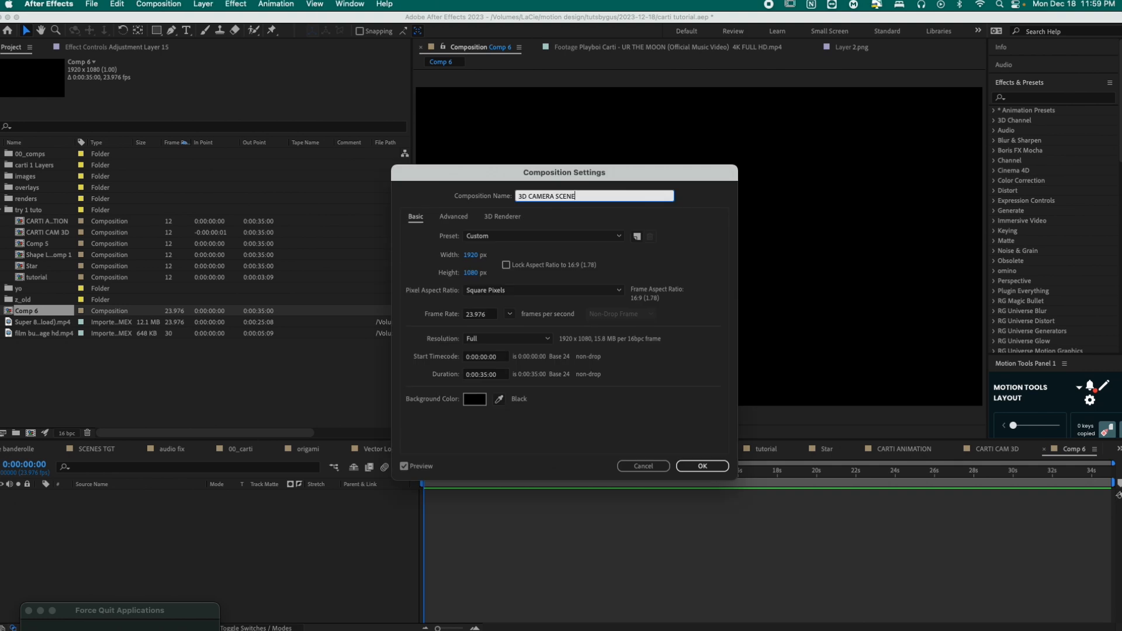
Name the composition 3D CAMERA SCENE and set its frame rate to 12 frames per second
key("Return")
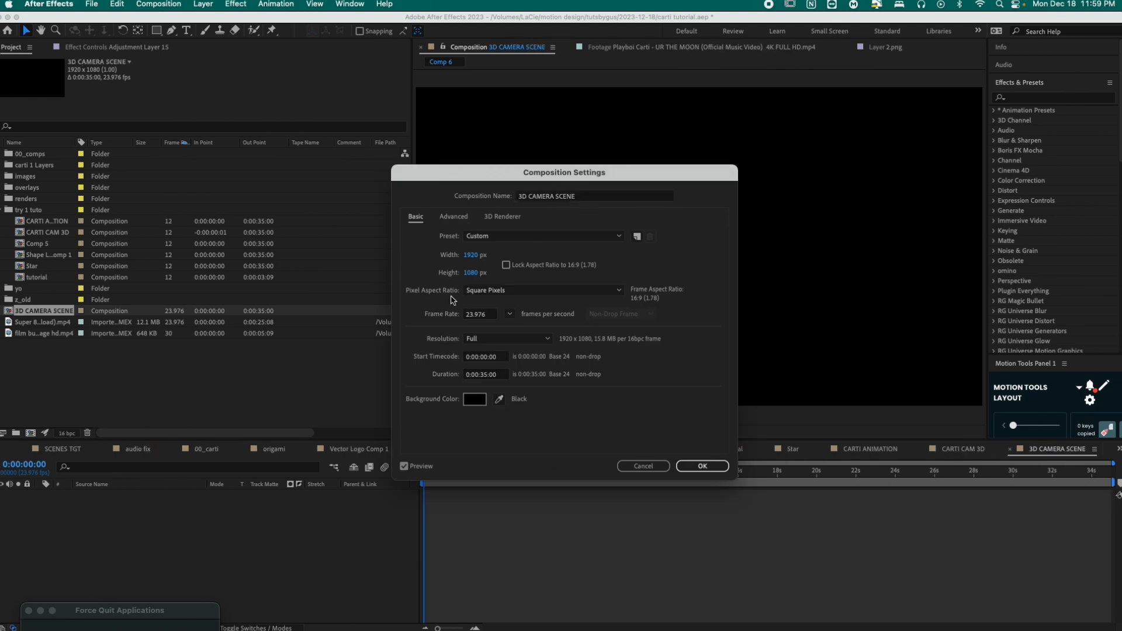
left_click(474, 315)
type("12")
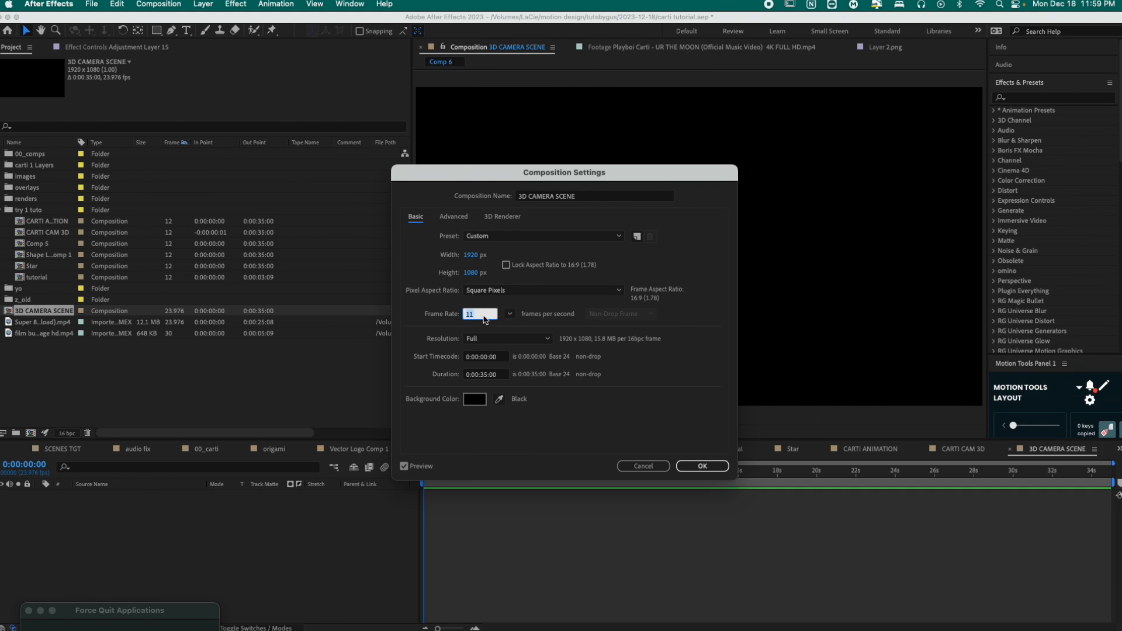
key("Return")
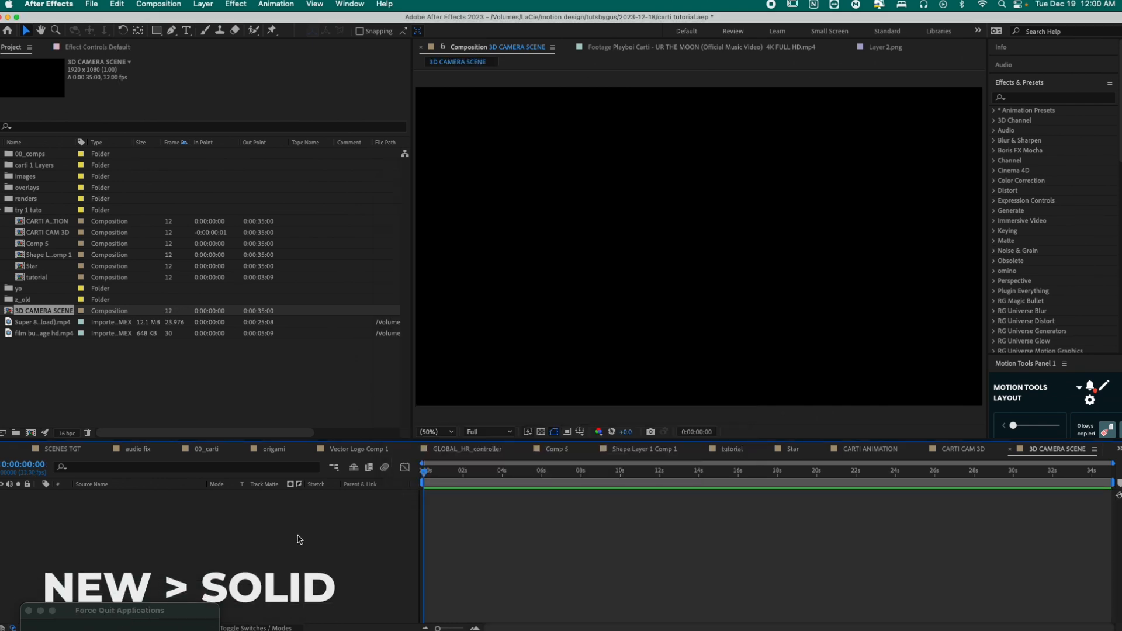
Create a purple 1080 x 1080 px solid layer named Background in the composition
right_click(285, 553)
left_click(286, 555)
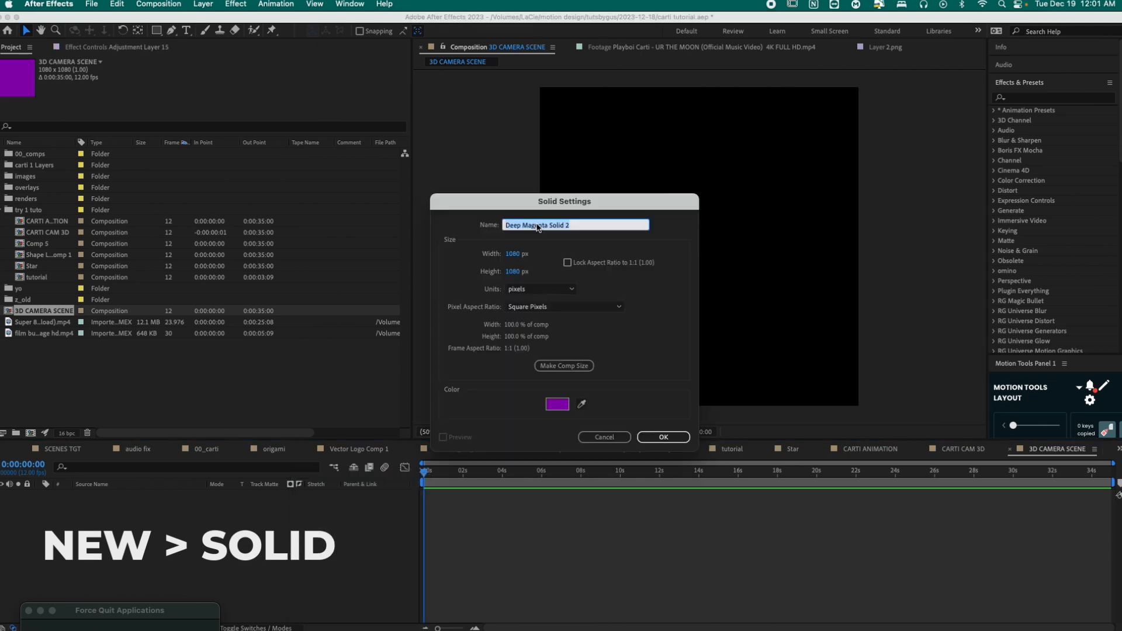
type("B")
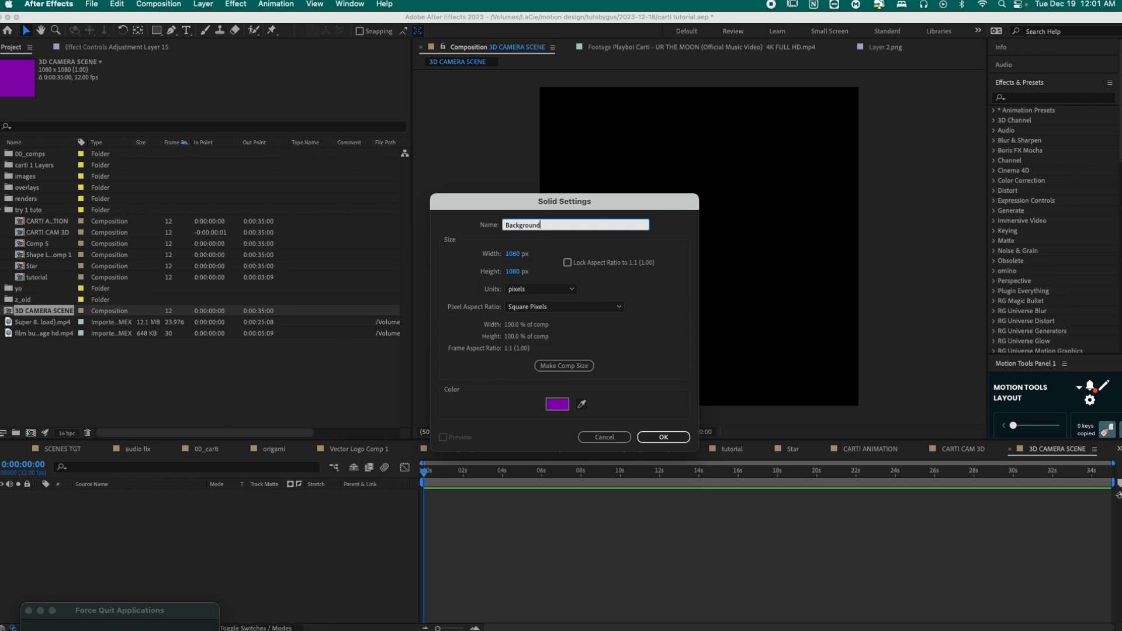
type("ackground")
left_click(559, 405)
left_click(396, 342)
left_click(663, 437)
Try drawing a star with extra points near the centre of the composition using the Star tool
left_click(171, 31)
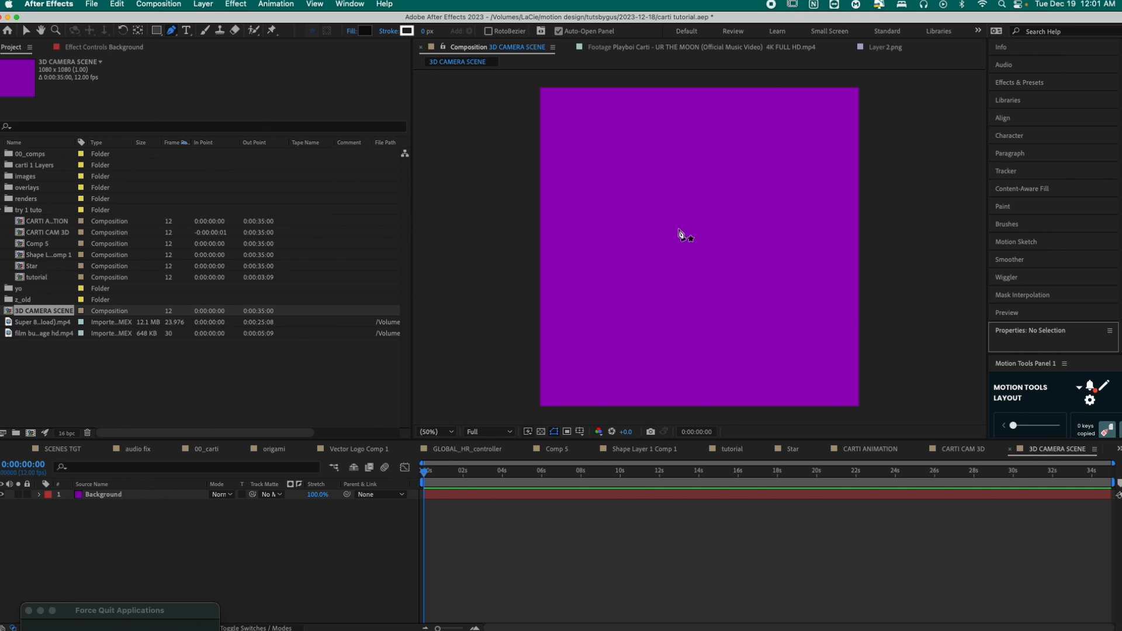
left_click(171, 30)
left_click(170, 34)
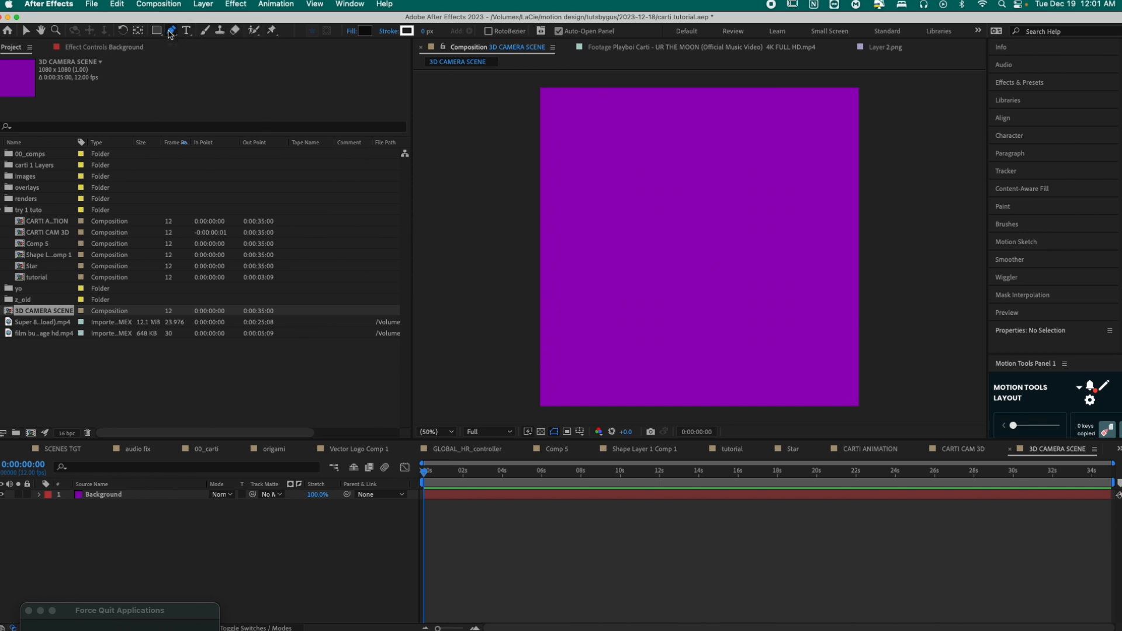
left_click(156, 29)
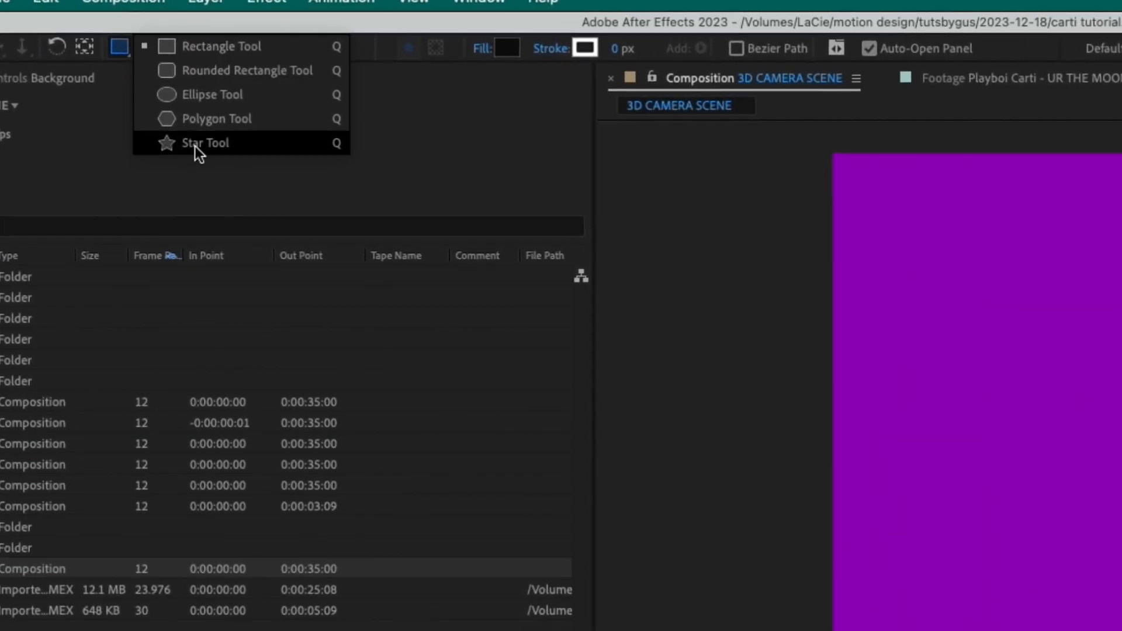
left_click(201, 143)
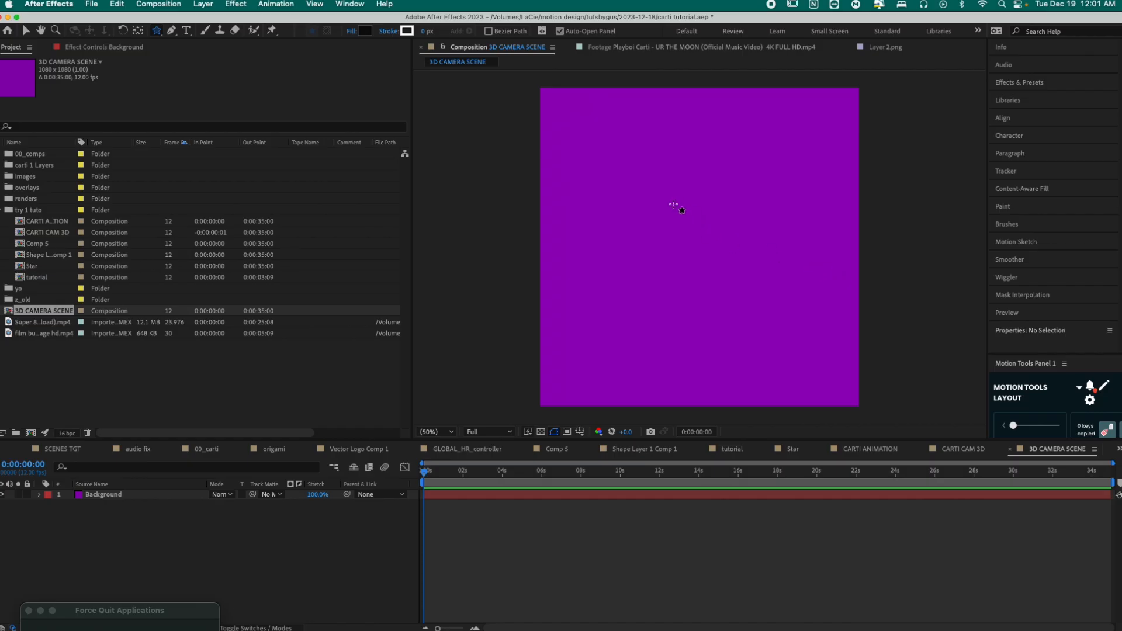
left_click_drag(673, 204, 681, 284)
key("Up")
key("Up")
key("Up")
key("super+z")
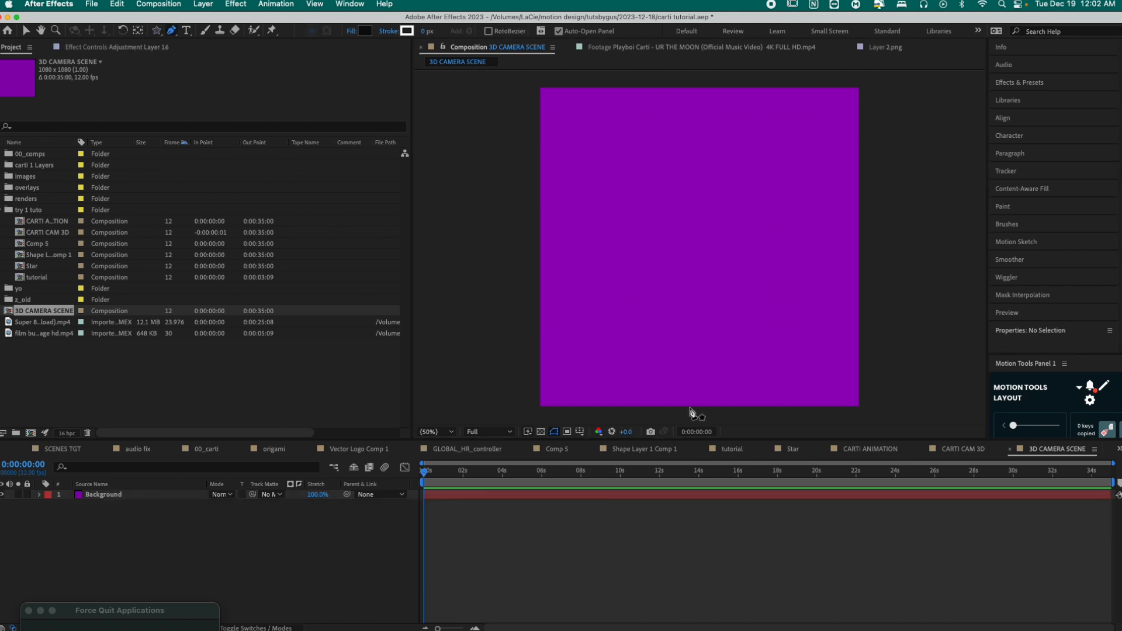
Draw a closed, irregular seven-pointed star over the purple background with the Pen tool
left_click(690, 250)
left_click(645, 287)
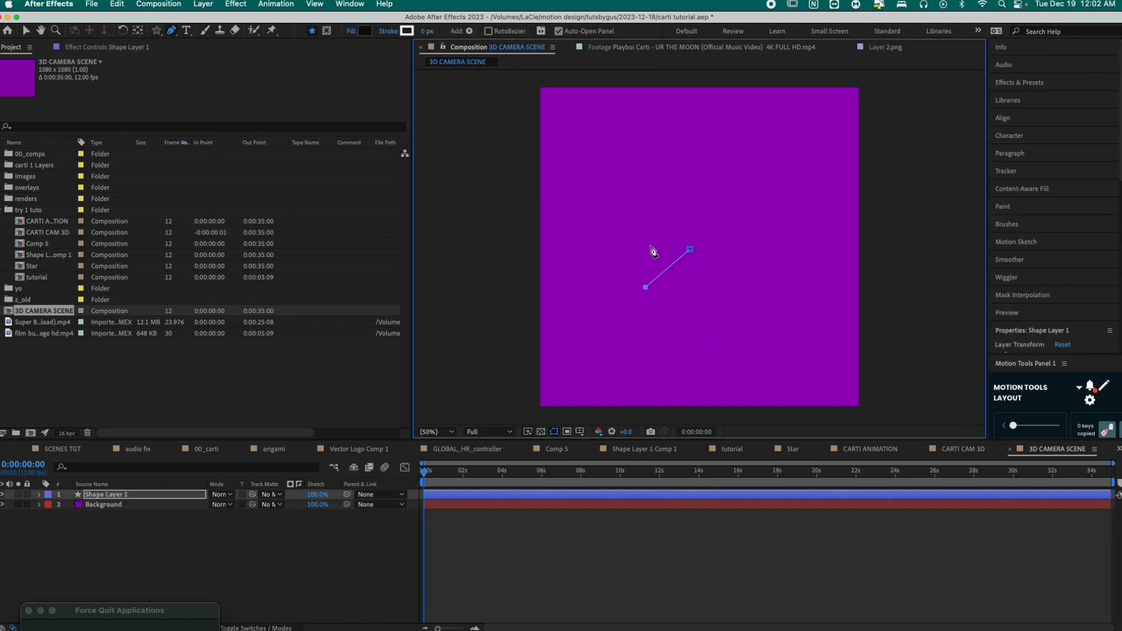
left_click(615, 246)
left_click(656, 212)
left_click(669, 183)
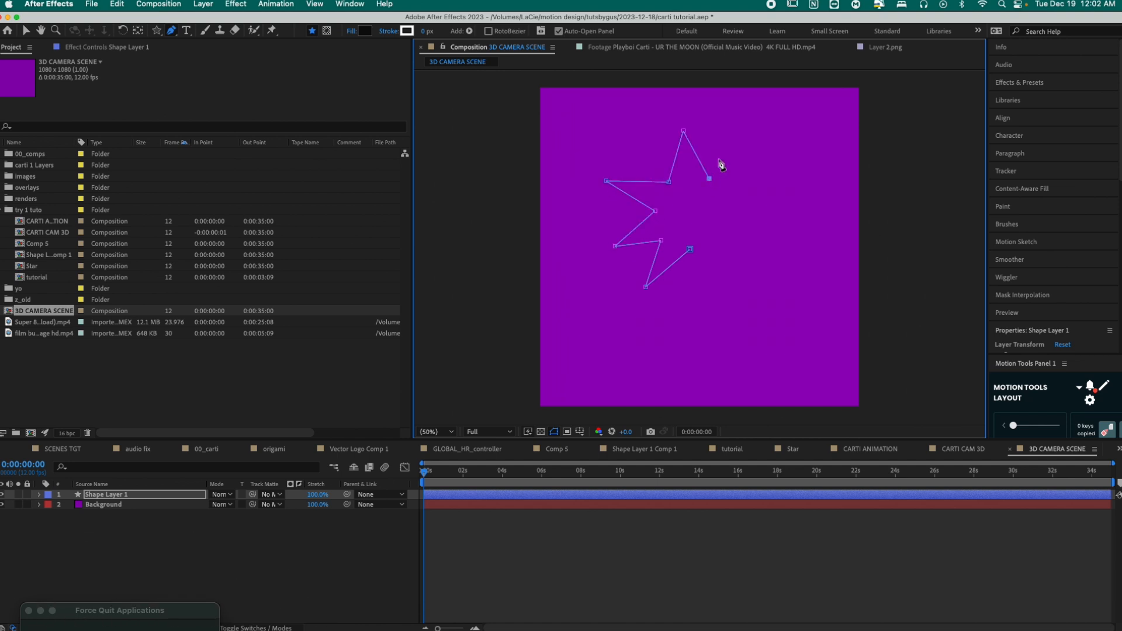
left_click(765, 145)
left_click(726, 193)
left_click(726, 217)
left_click(690, 250)
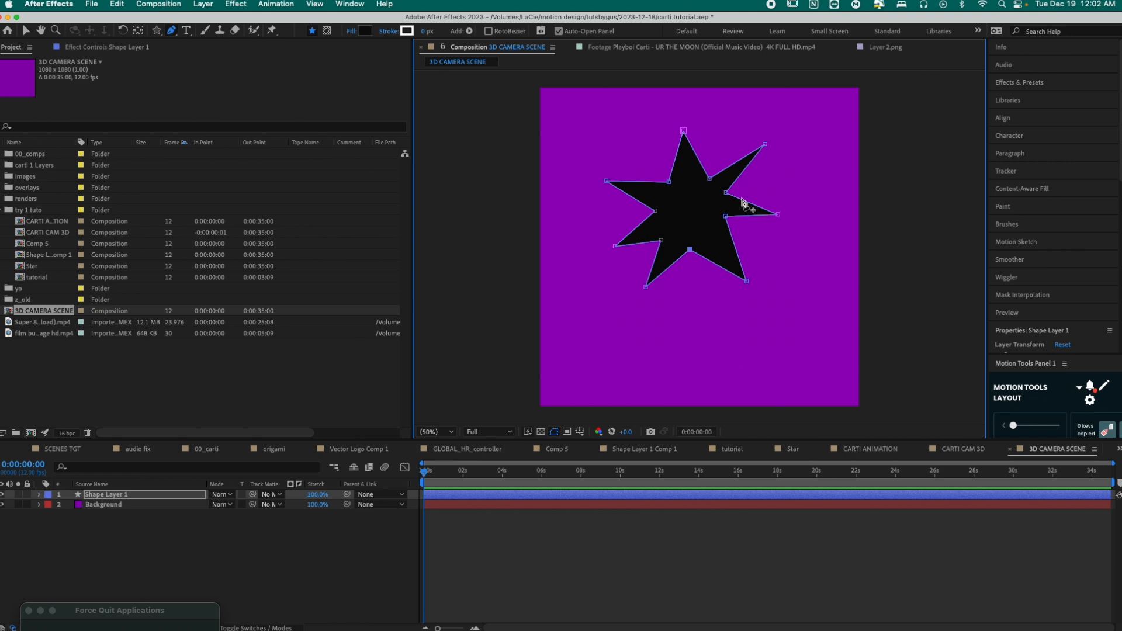
Center the star shape layer horizontally and vertically in the composition
left_click(164, 496)
key("v")
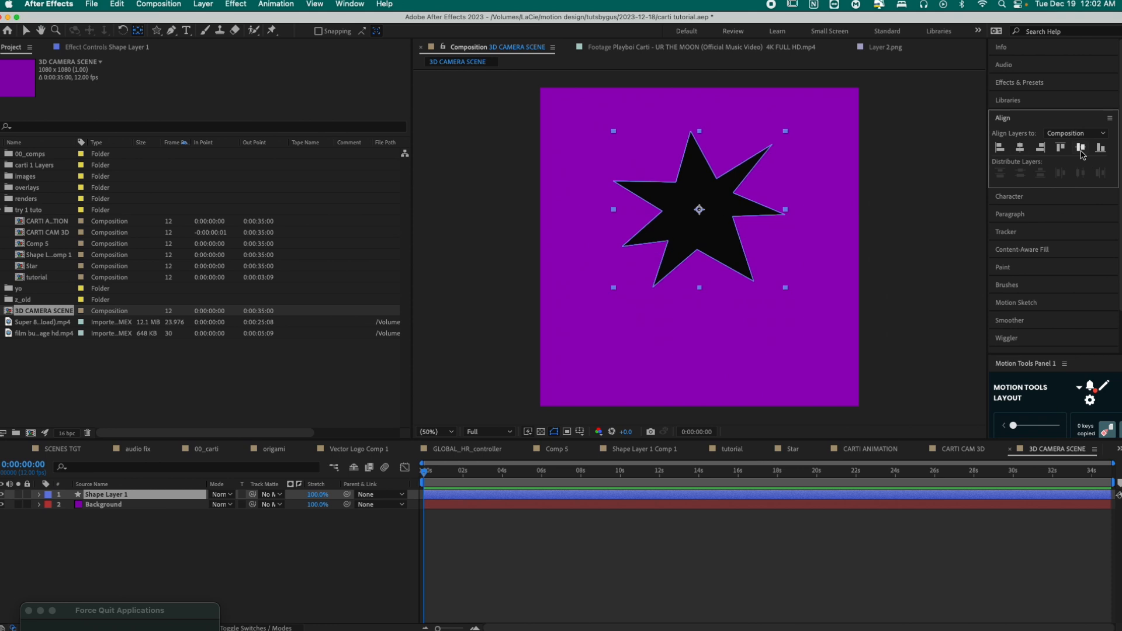
left_click(1082, 150)
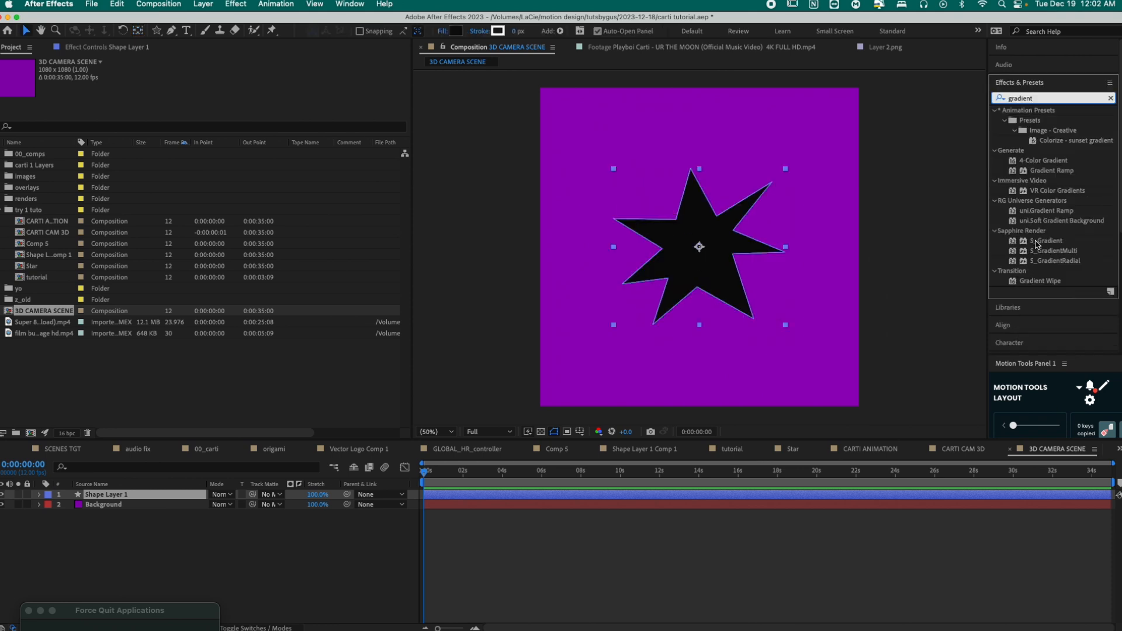
Apply the S_Gradient and S_HalfTone effects to the star shape layer
double_click(1037, 241)
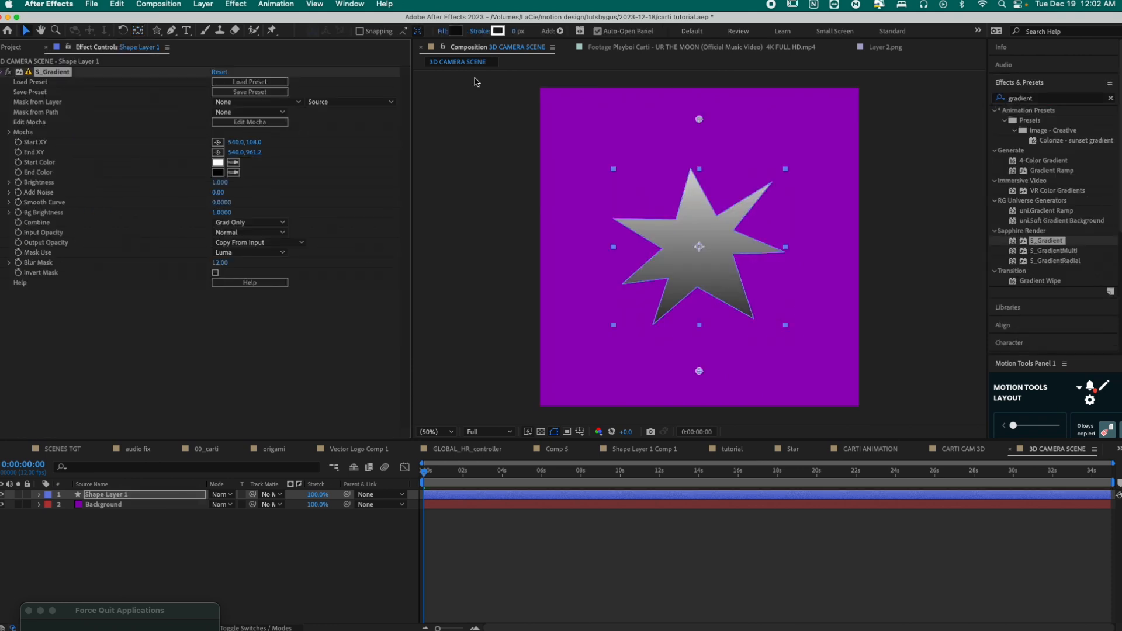
left_click(1063, 98)
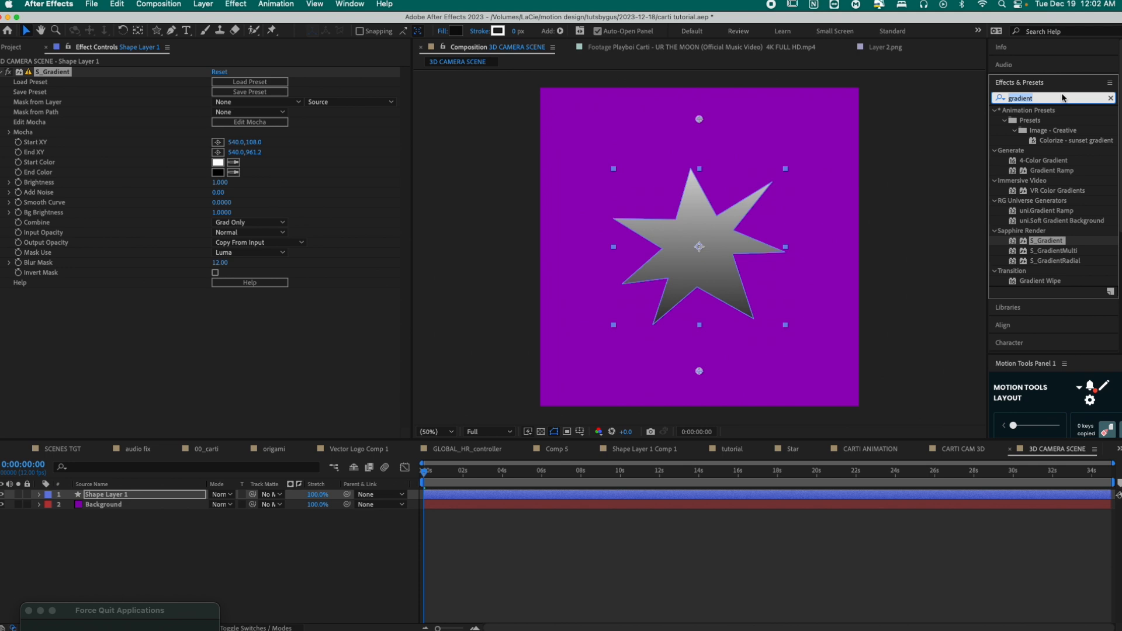
type("halftone")
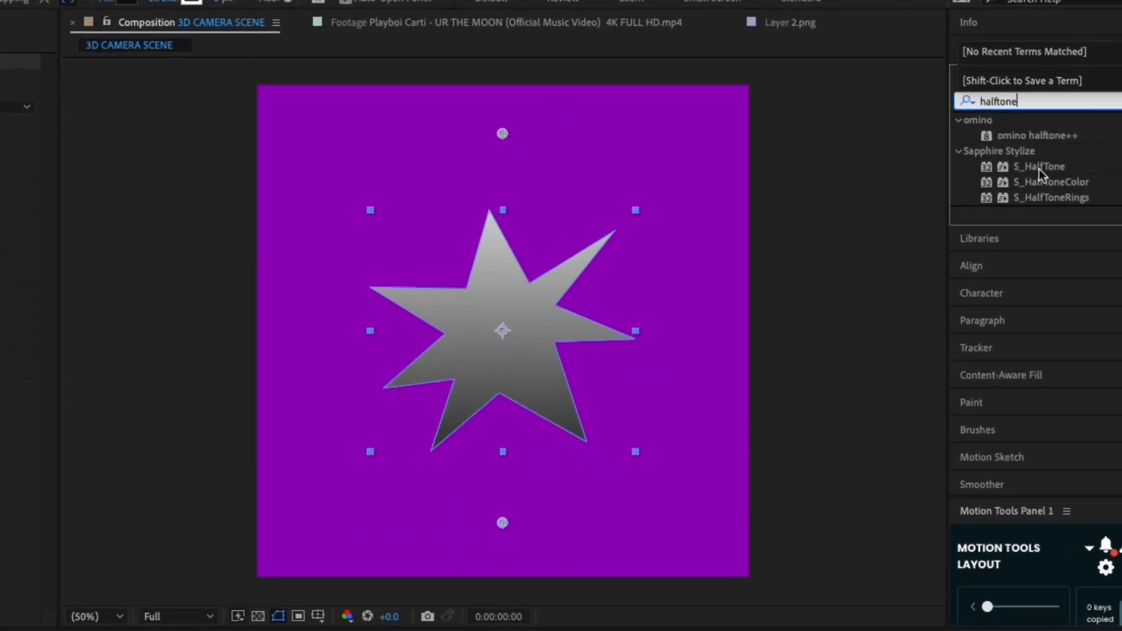
double_click(1045, 141)
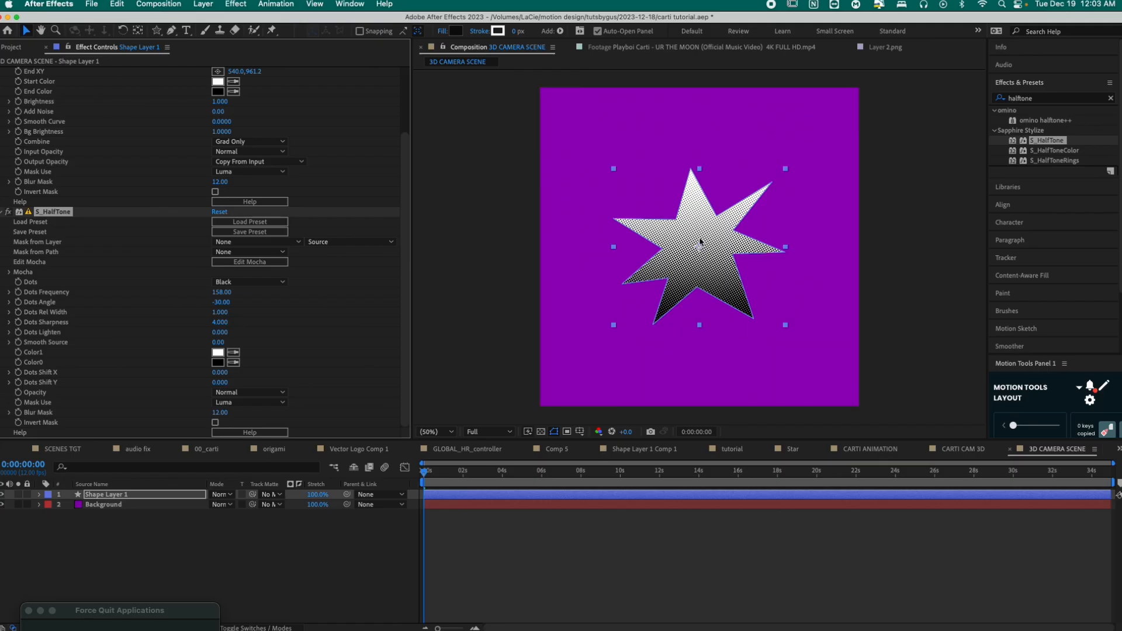
Set the halftone effect's Dots Frequency to 168 and its Dots option to White
left_click_drag(222, 294, 260, 295)
left_click(239, 283)
left_click(239, 305)
left_click(243, 281)
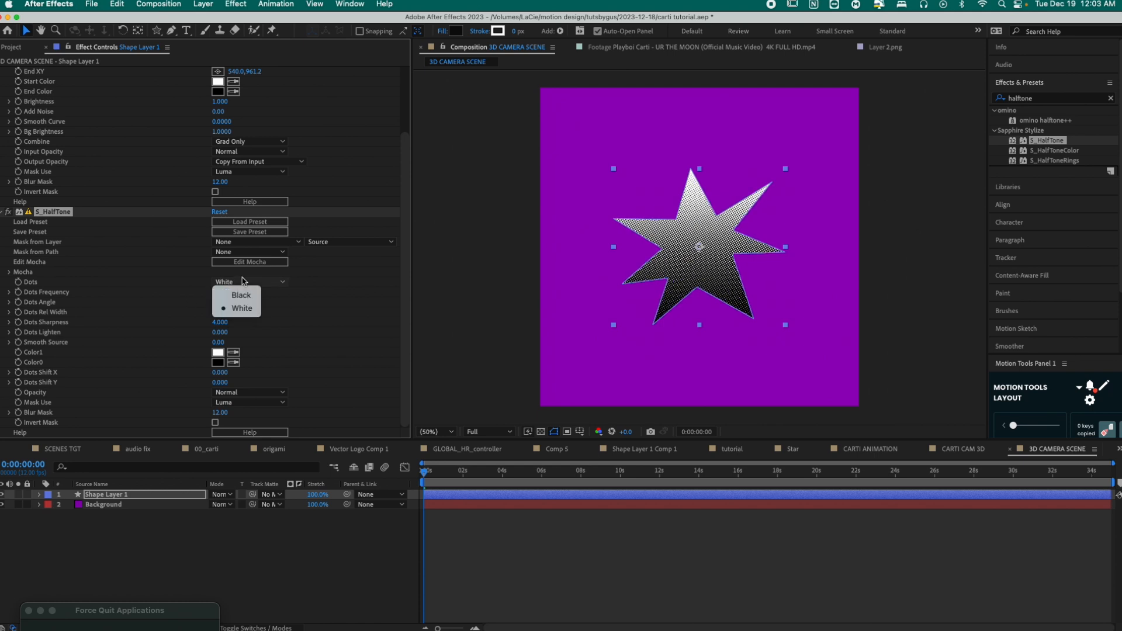
left_click(317, 311)
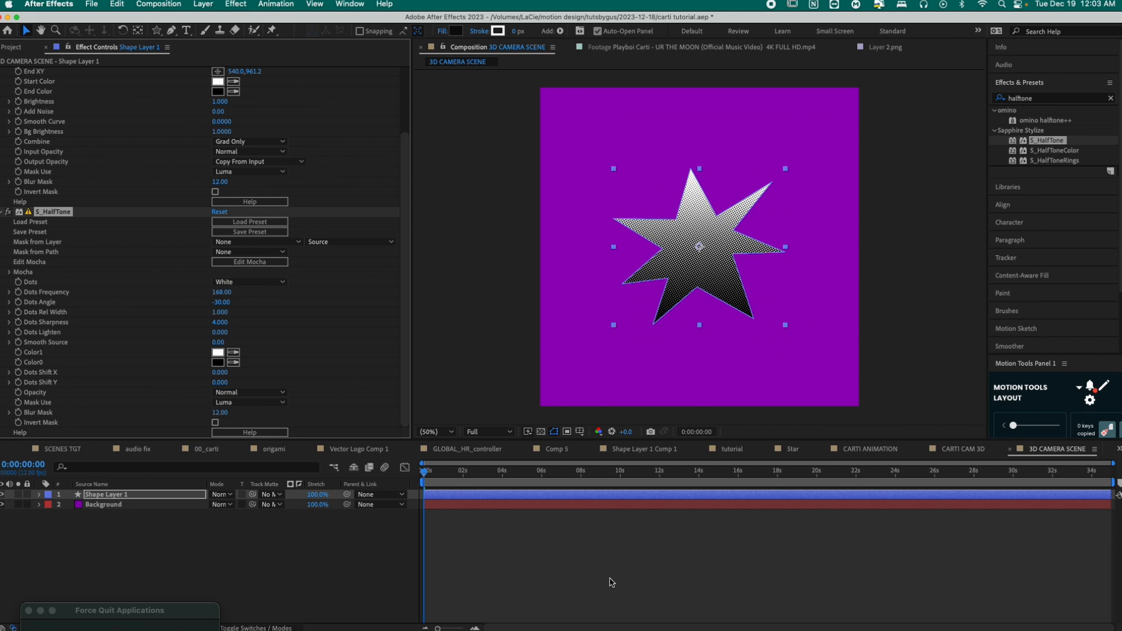
Add a Drop Shadow layer style to the star shape layer
right_click(511, 497)
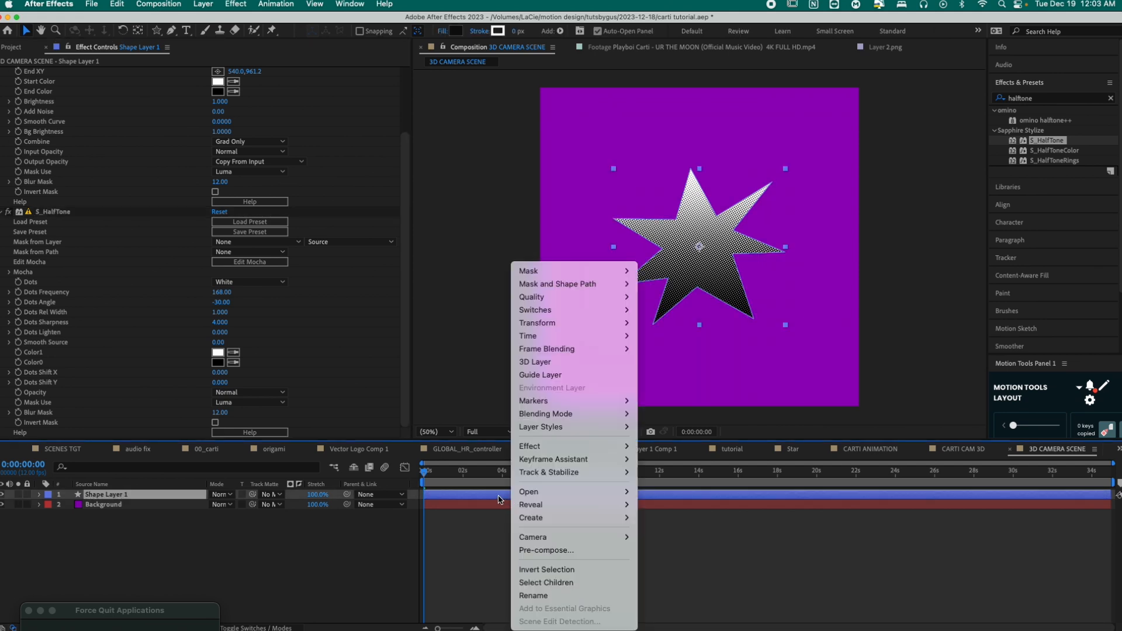
mouse_move(585, 427)
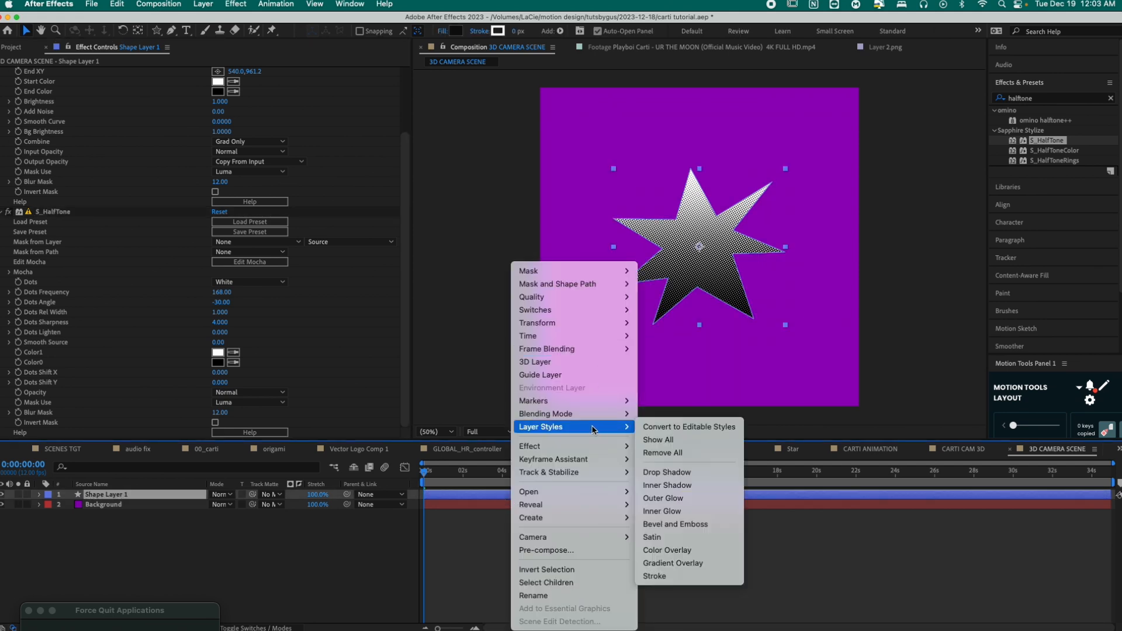
left_click(678, 474)
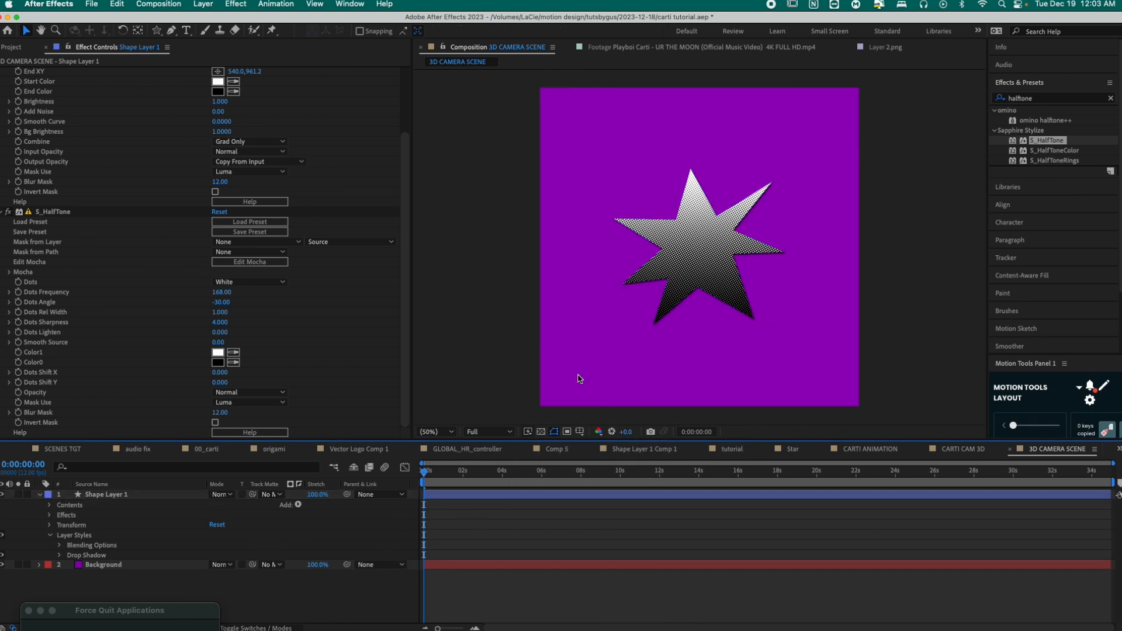
Add the text PLAYBOI CARTI on two lines over the star in the Punk Kid font at 101 px
key("super+t")
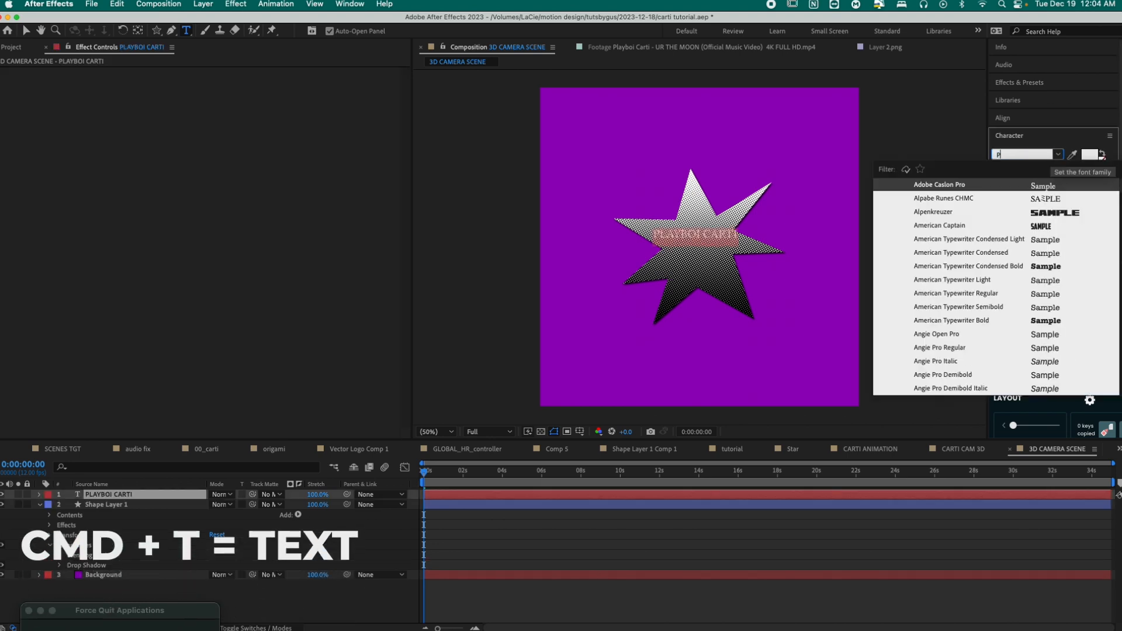
type("PUNK")
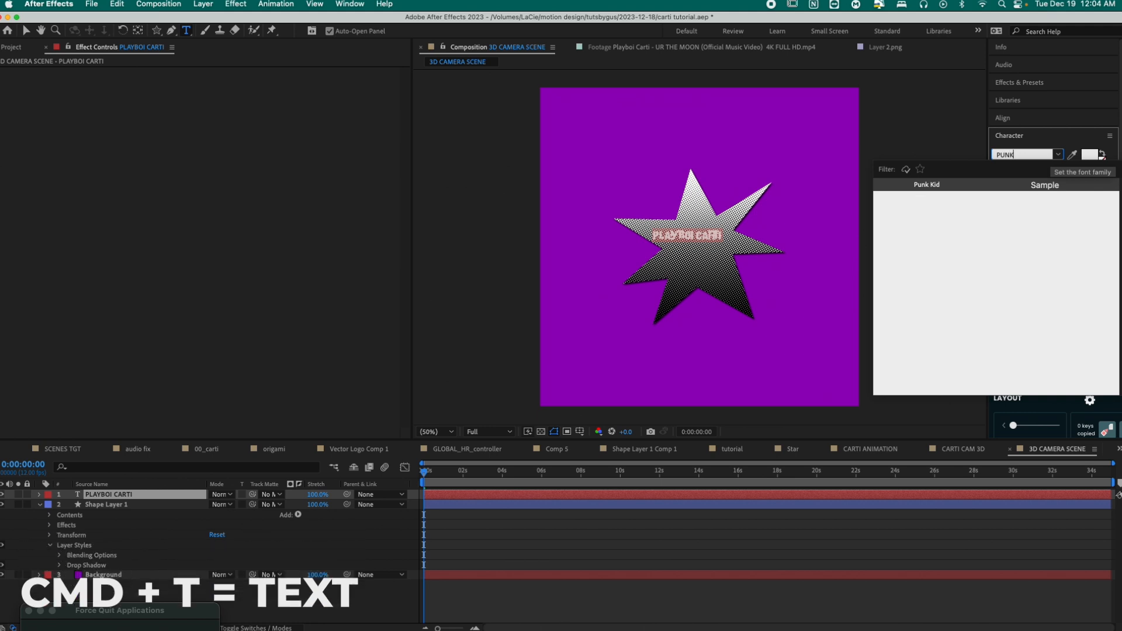
key("Return")
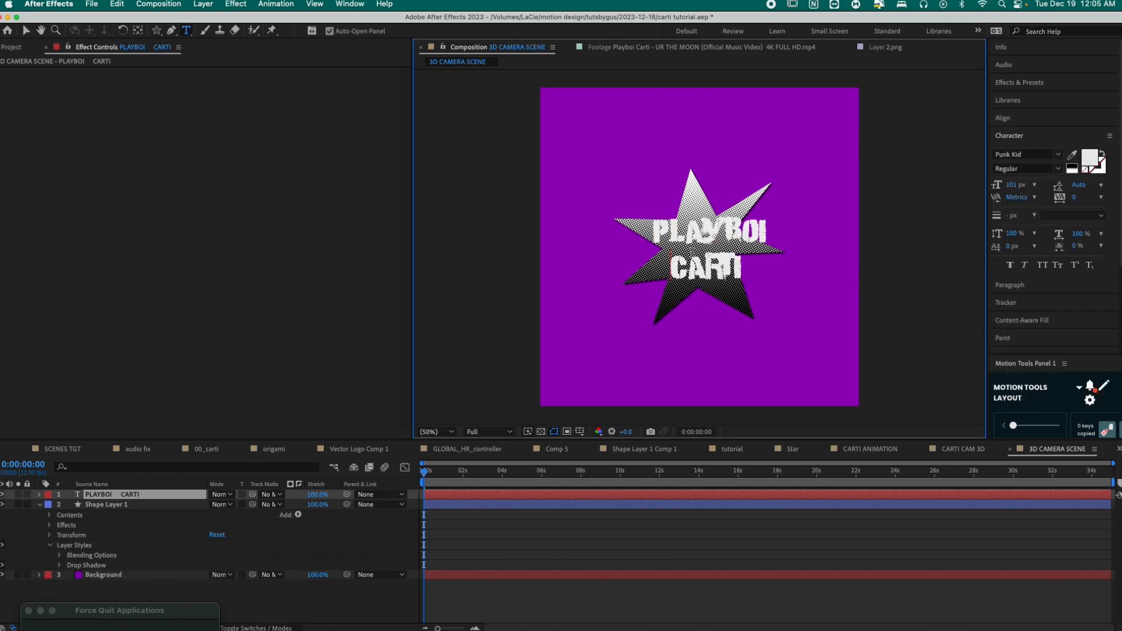
double_click(692, 275)
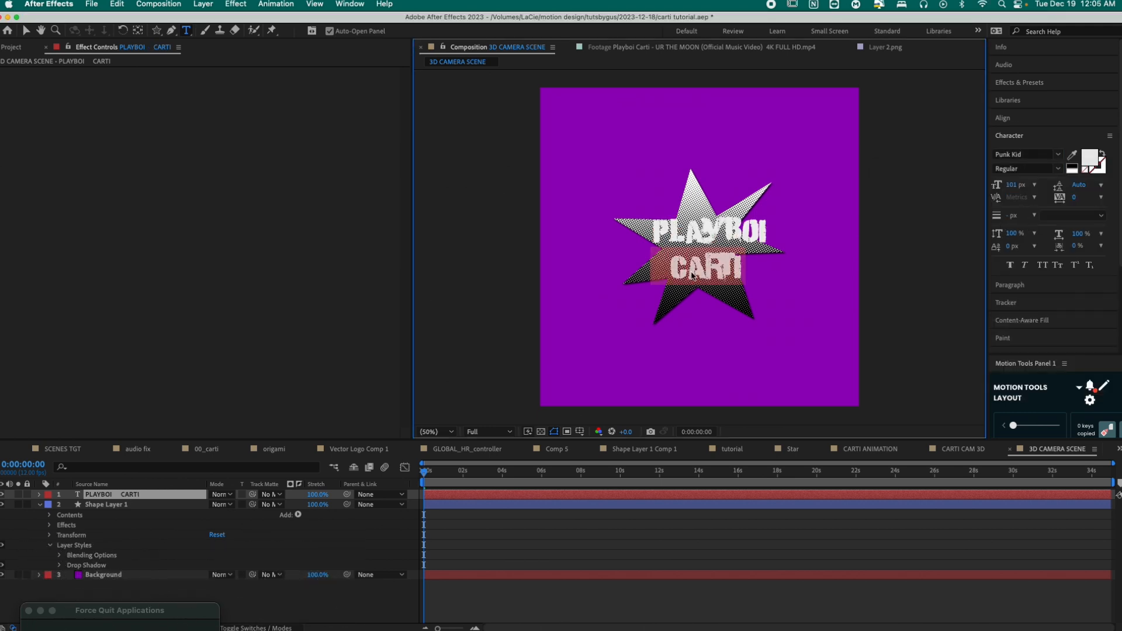
Add a Drop Shadow layer style to the PLAYBOI CARTI text layer and set its distance to 8
left_click(556, 505)
left_click(558, 495)
right_click(564, 496)
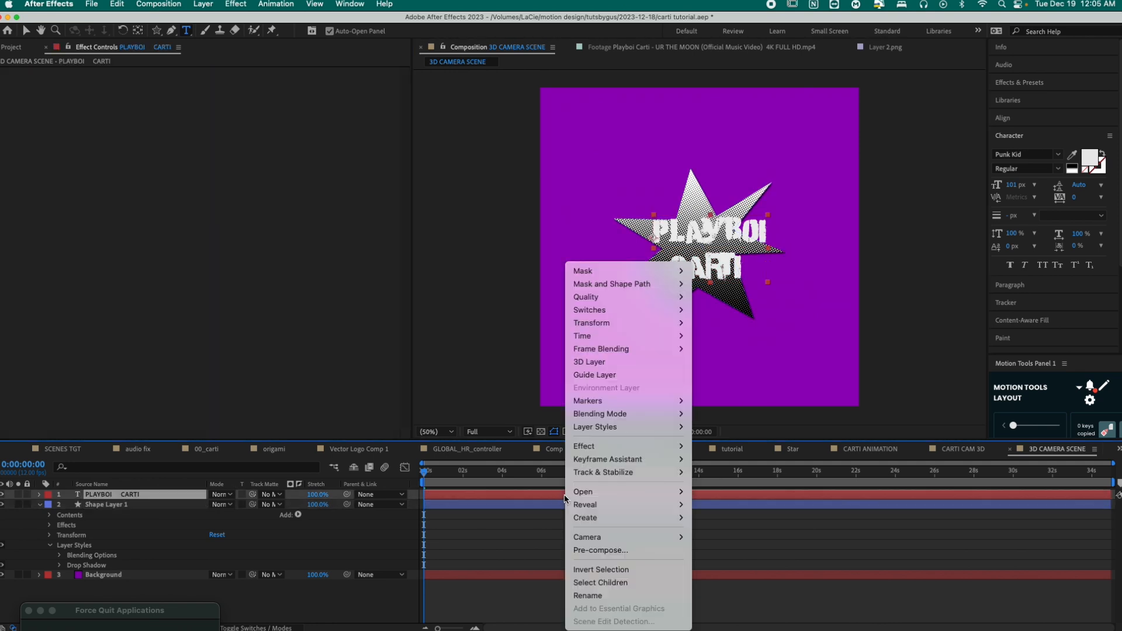
mouse_move(602, 427)
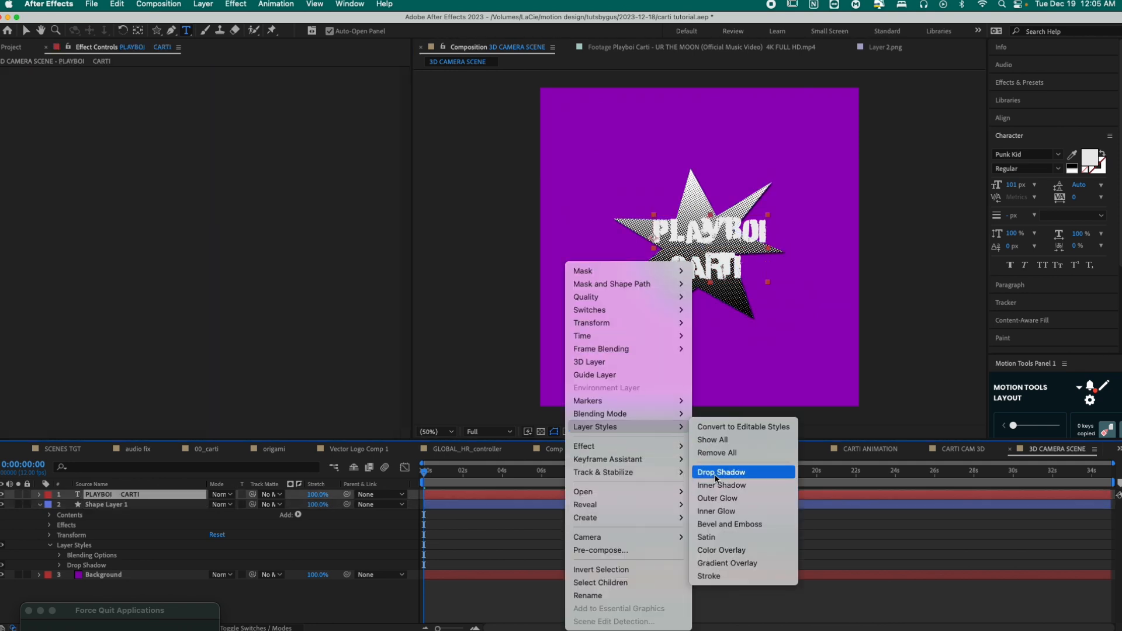
left_click(718, 471)
left_click_drag(212, 571, 218, 571)
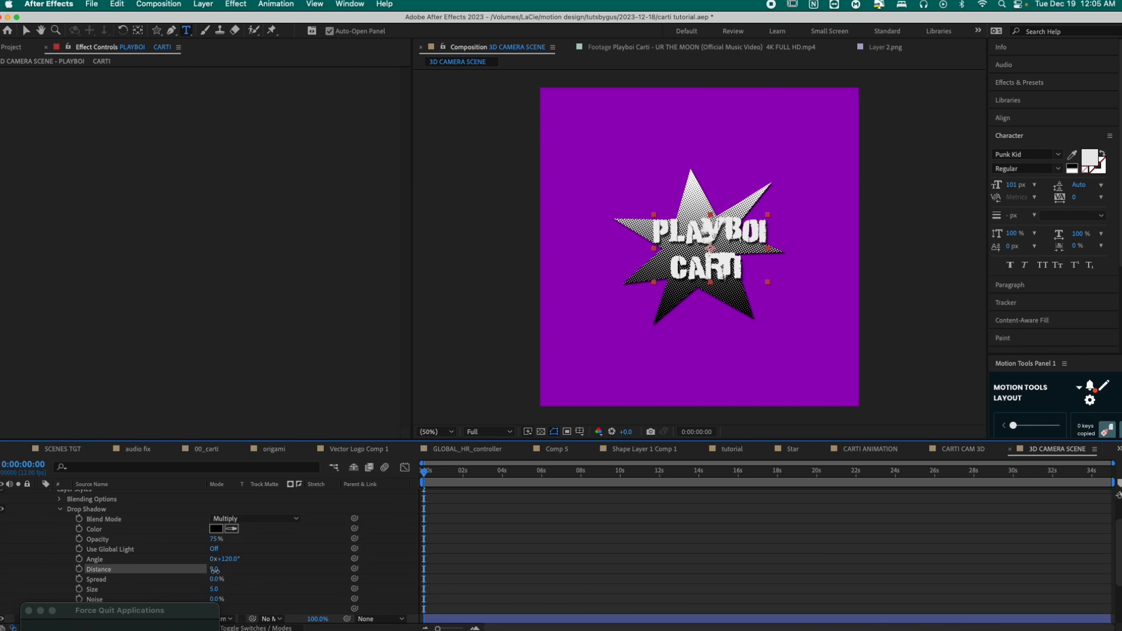
left_click(482, 551)
key("v")
Reveal the rotation property of the star shape layer and rename the layer Star
scroll(225, 555, "down", 3)
left_click(137, 551)
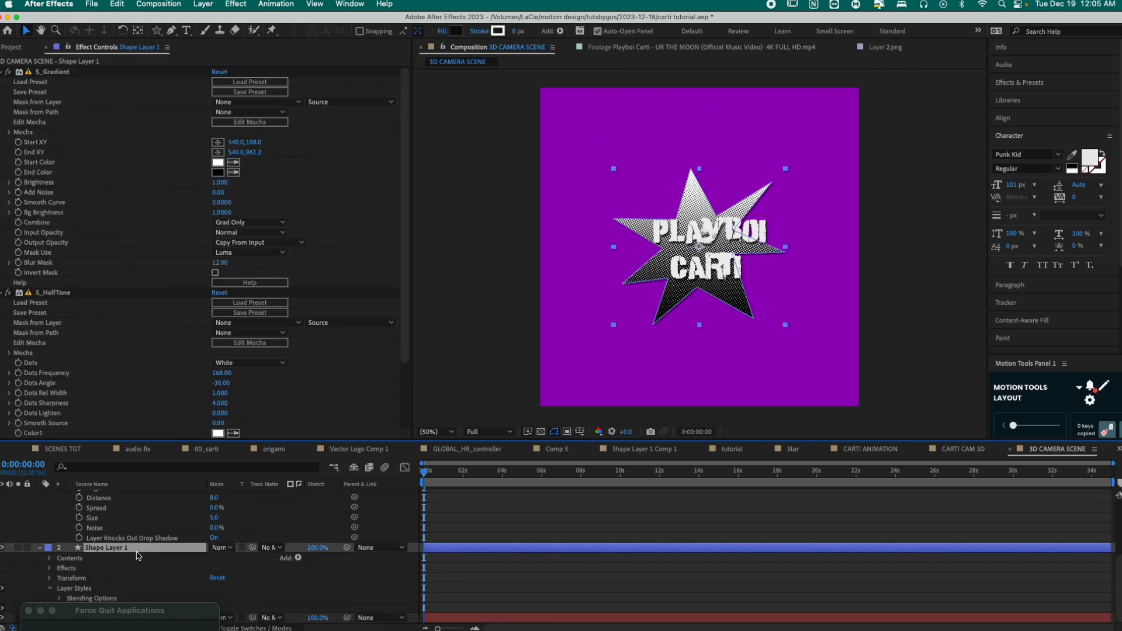
scroll(138, 558, "up", 2)
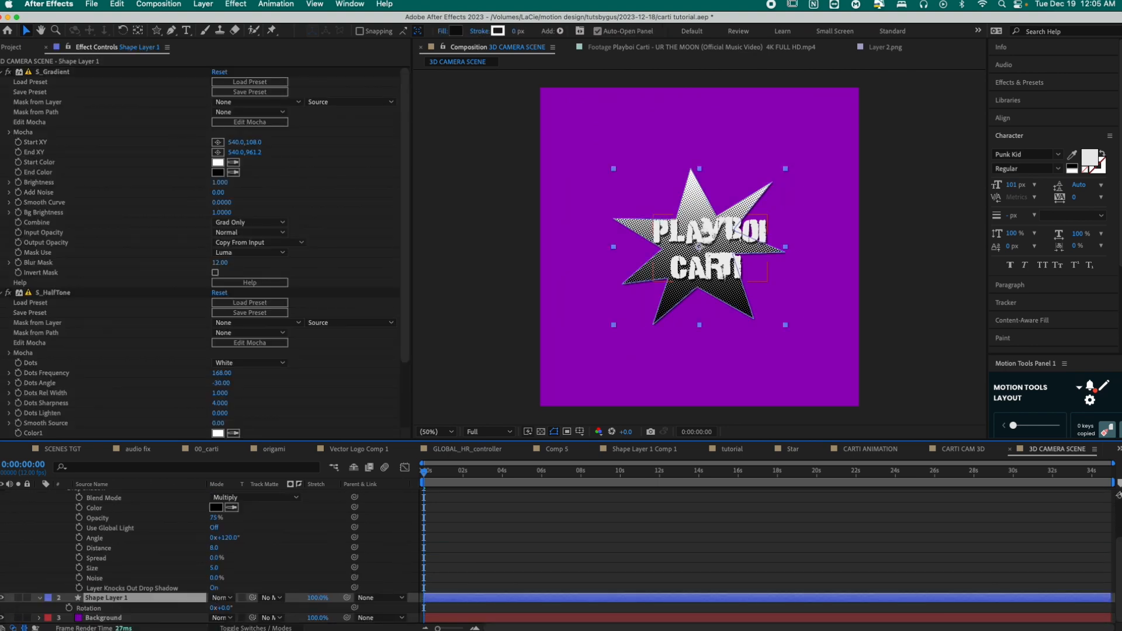
key("Return")
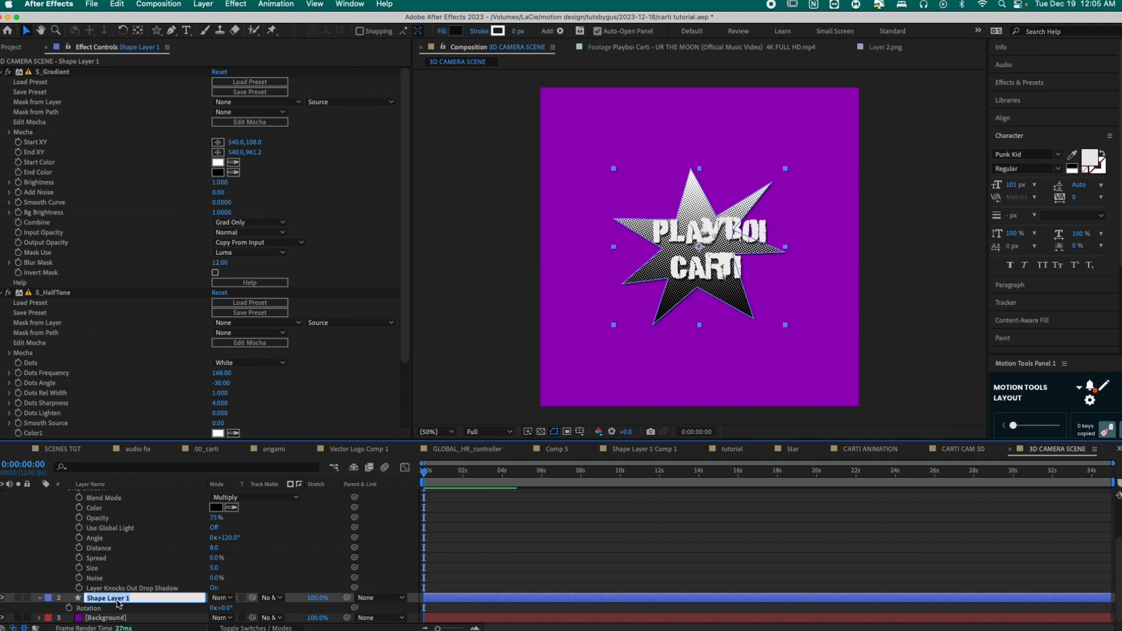
type("Star")
key("Return")
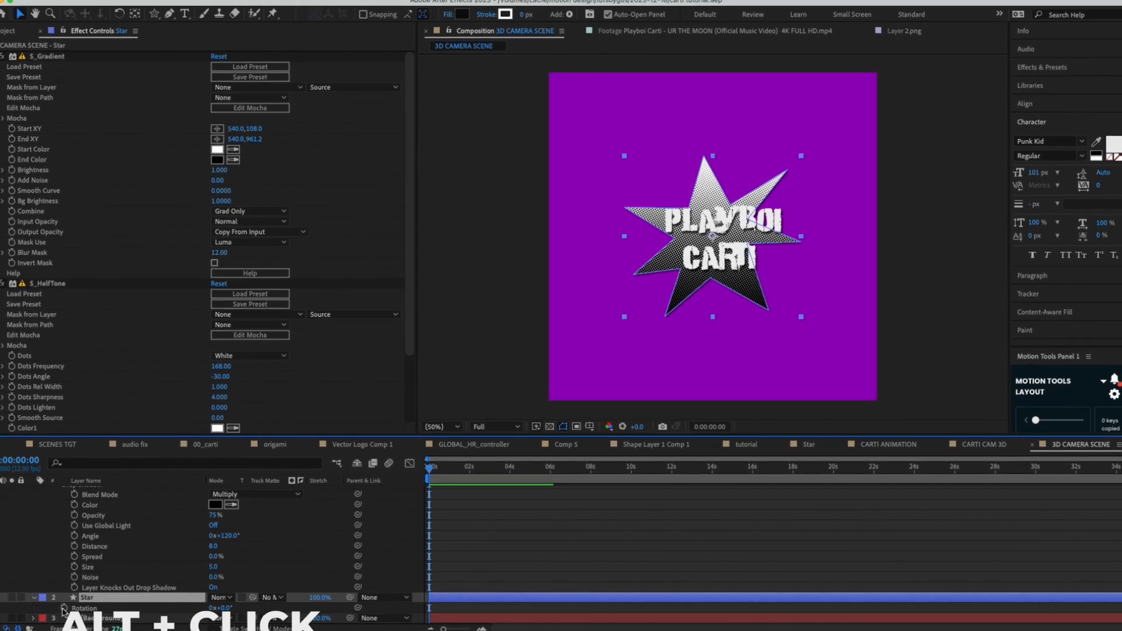
Drive the Star layer's rotation with the expression time*30 and preview the spin
left_click(64, 608, "alt")
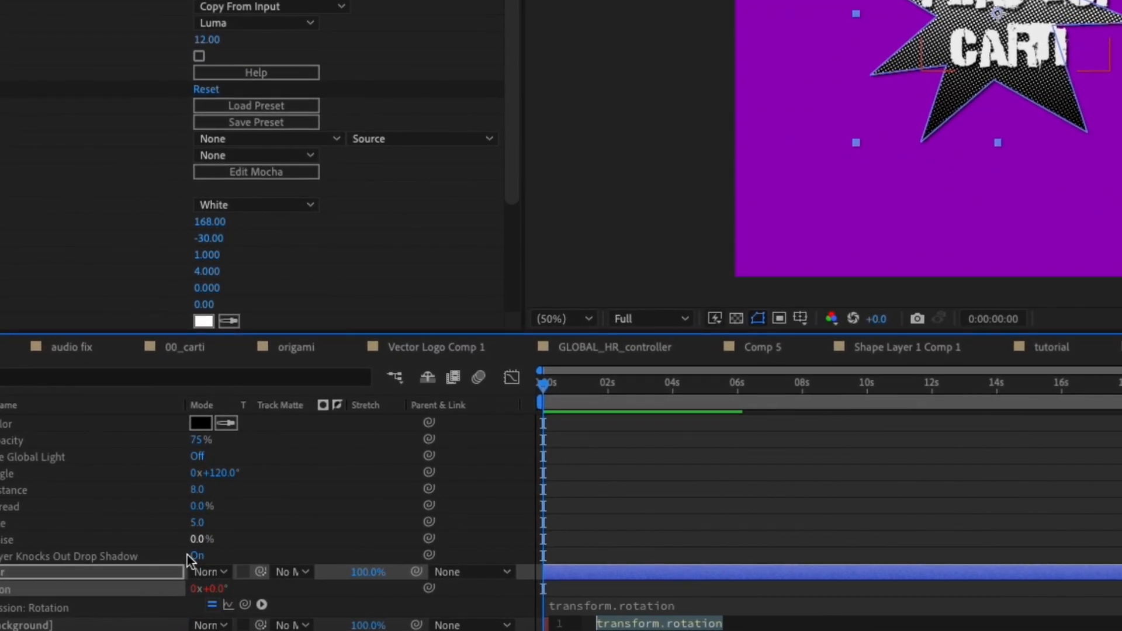
type("time")
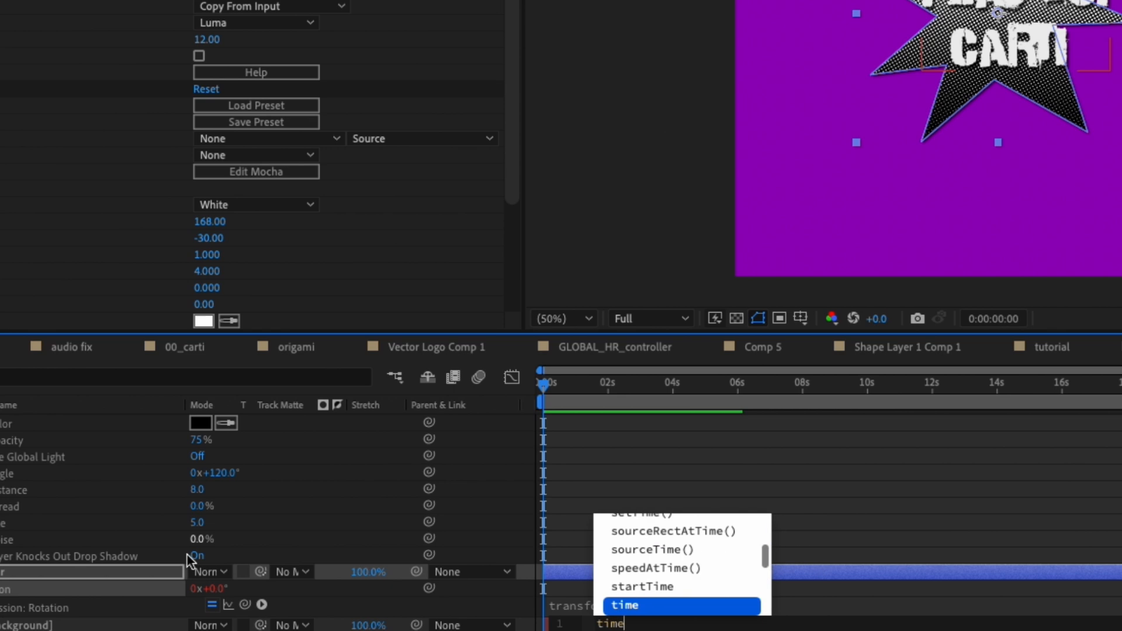
type("*3")
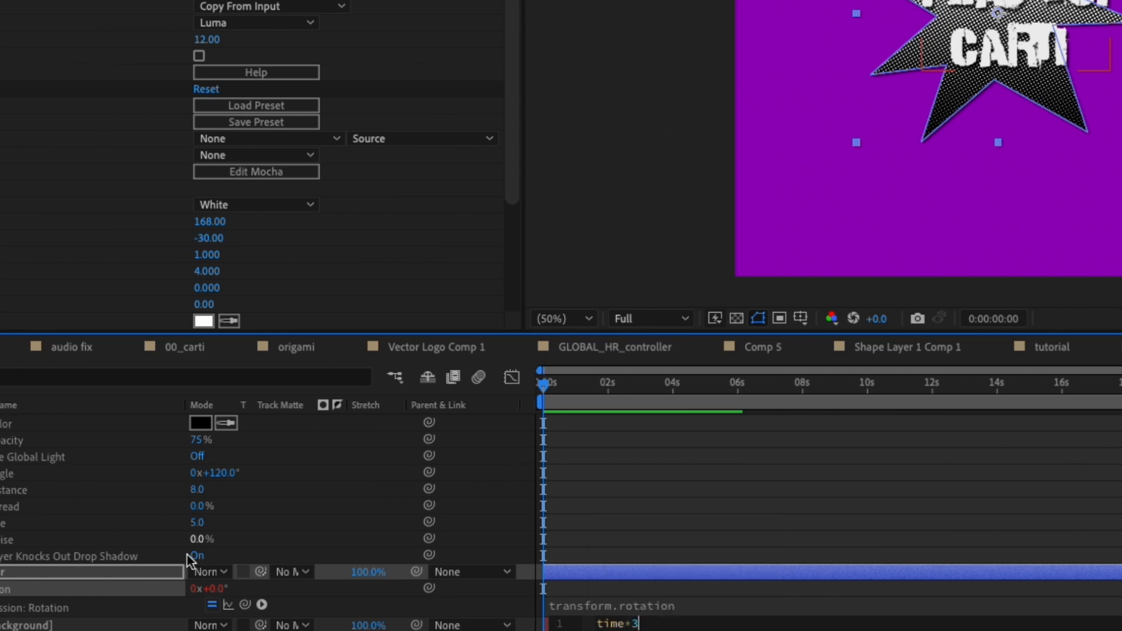
type("0")
left_click(639, 451)
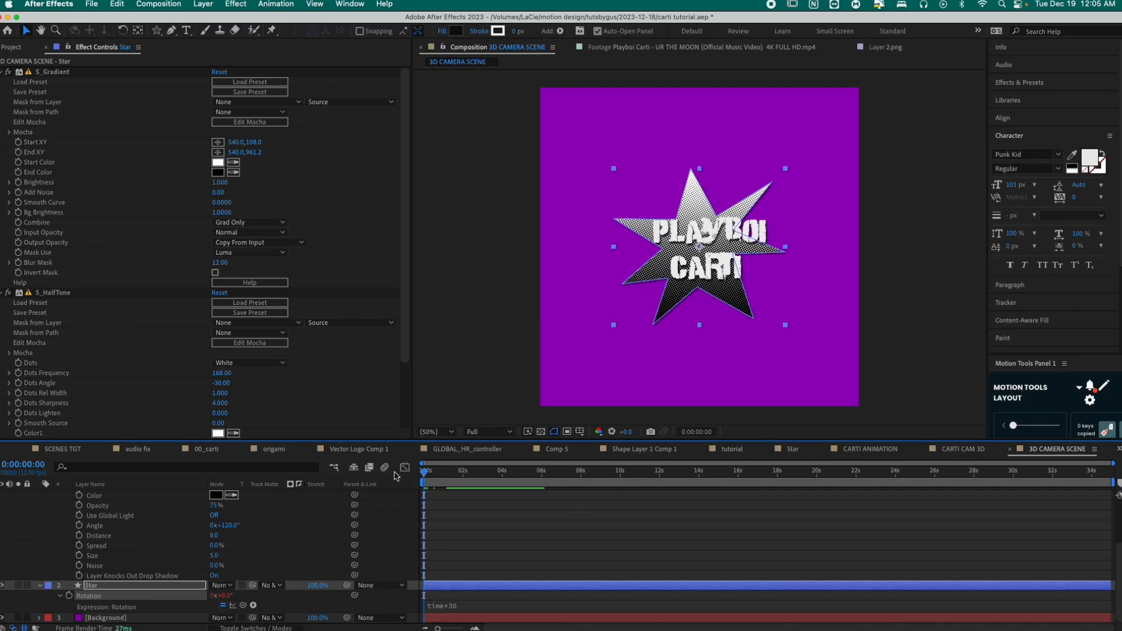
key("space")
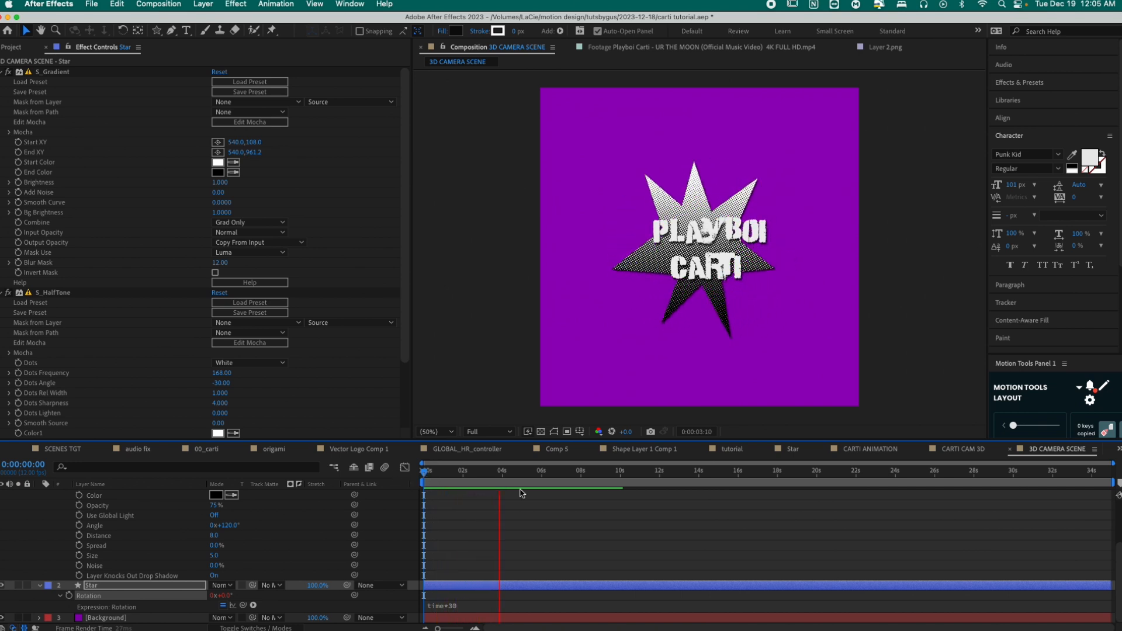
Find the seamless square paper texture JPEG in the project, place it beneath the Star layer and scale it to 73%
left_click(39, 128)
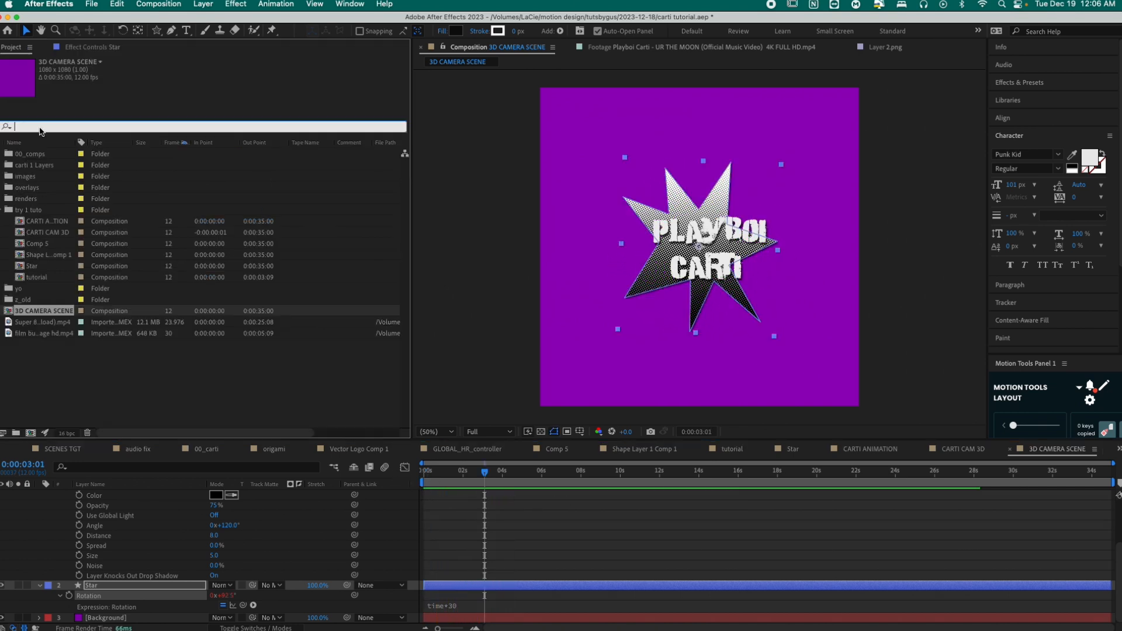
type("text")
type("ure")
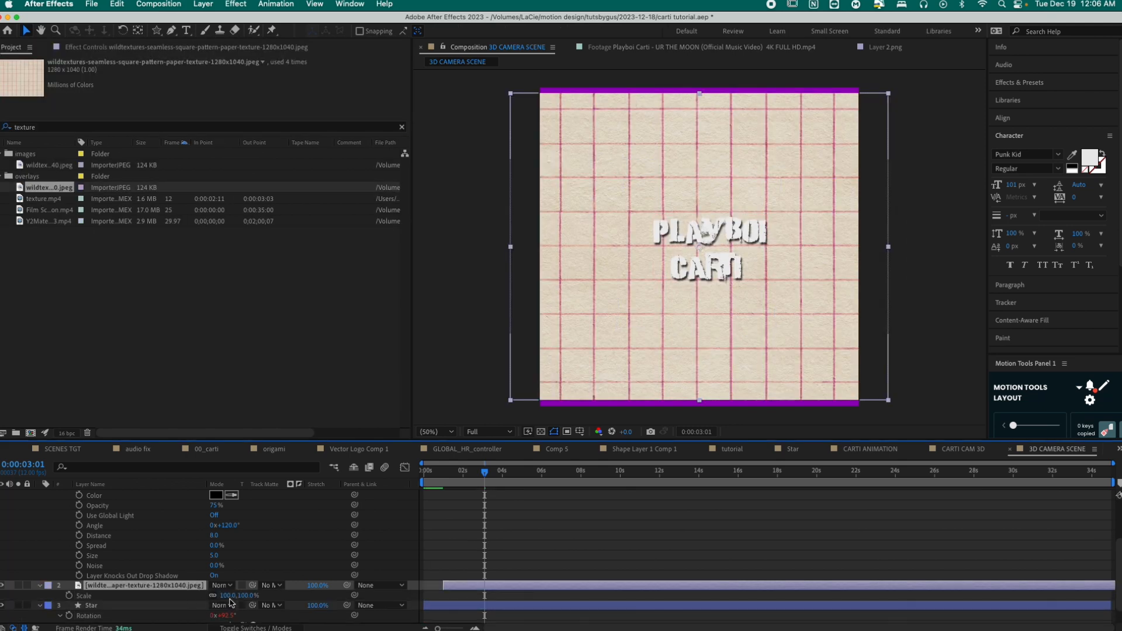
left_click_drag(229, 608, 213, 608)
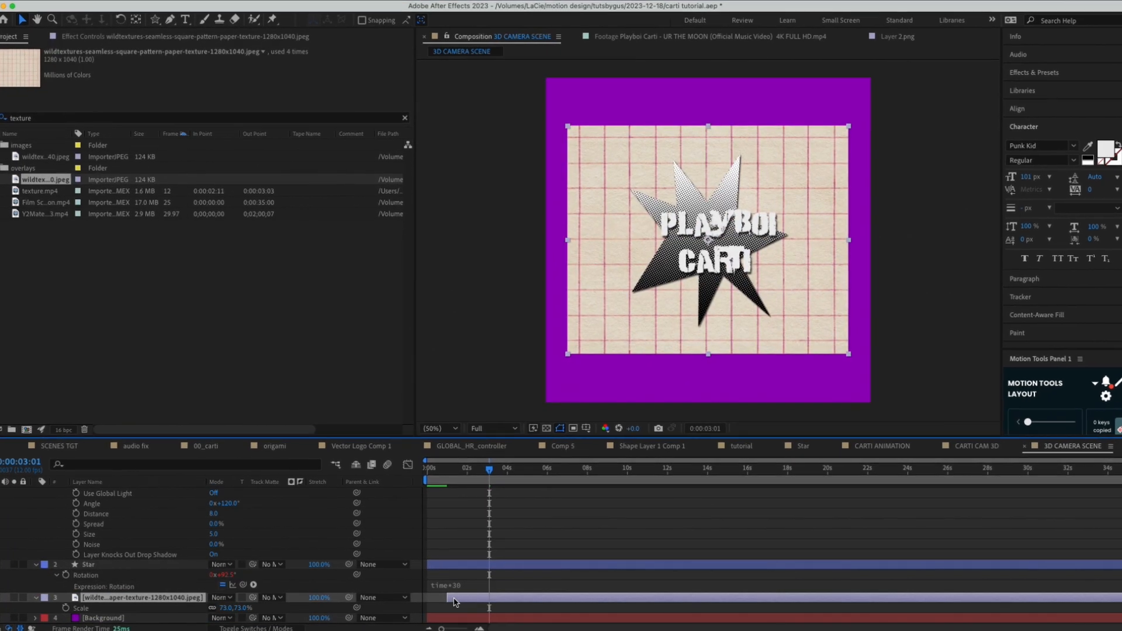
key("=")
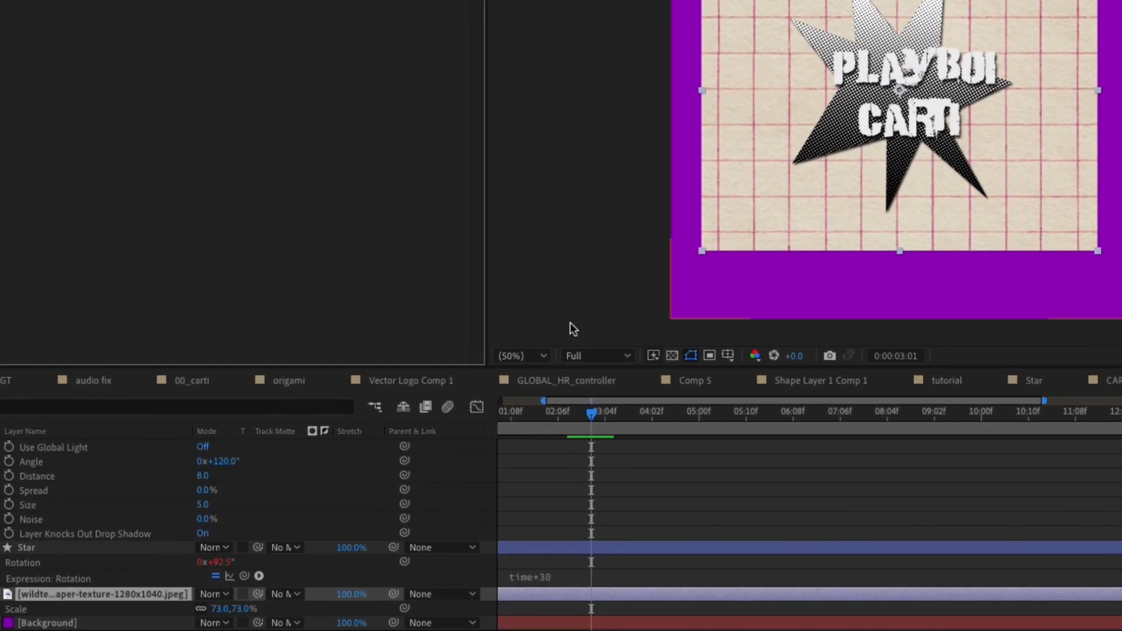
Set the paper texture layer's blending mode to Exclusion and search the effects for hue
left_click(212, 593)
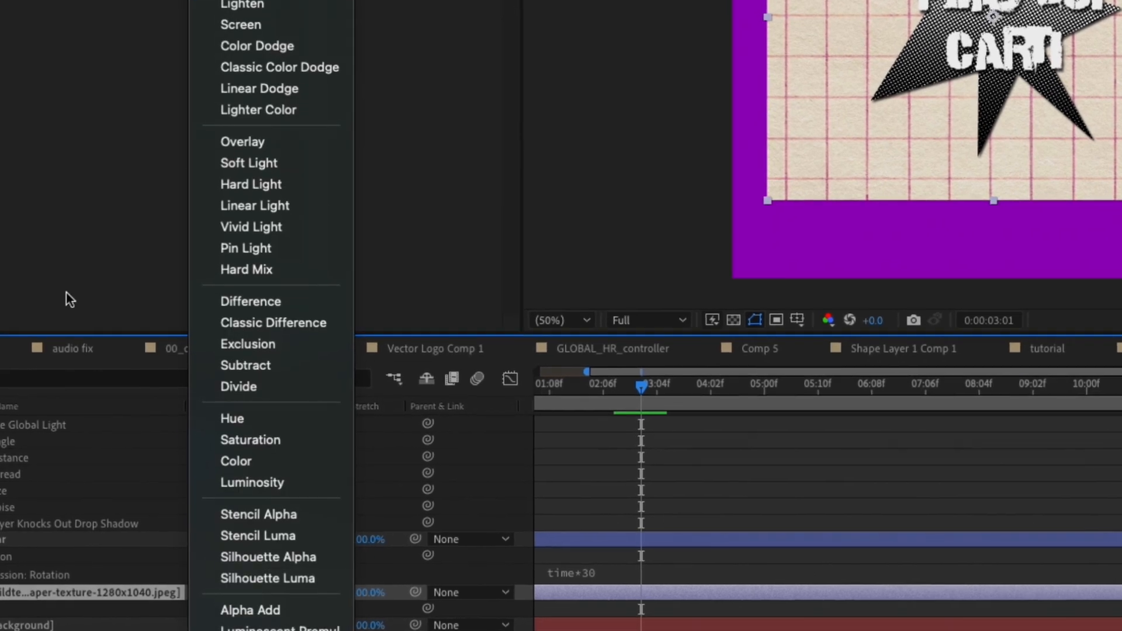
left_click(245, 343)
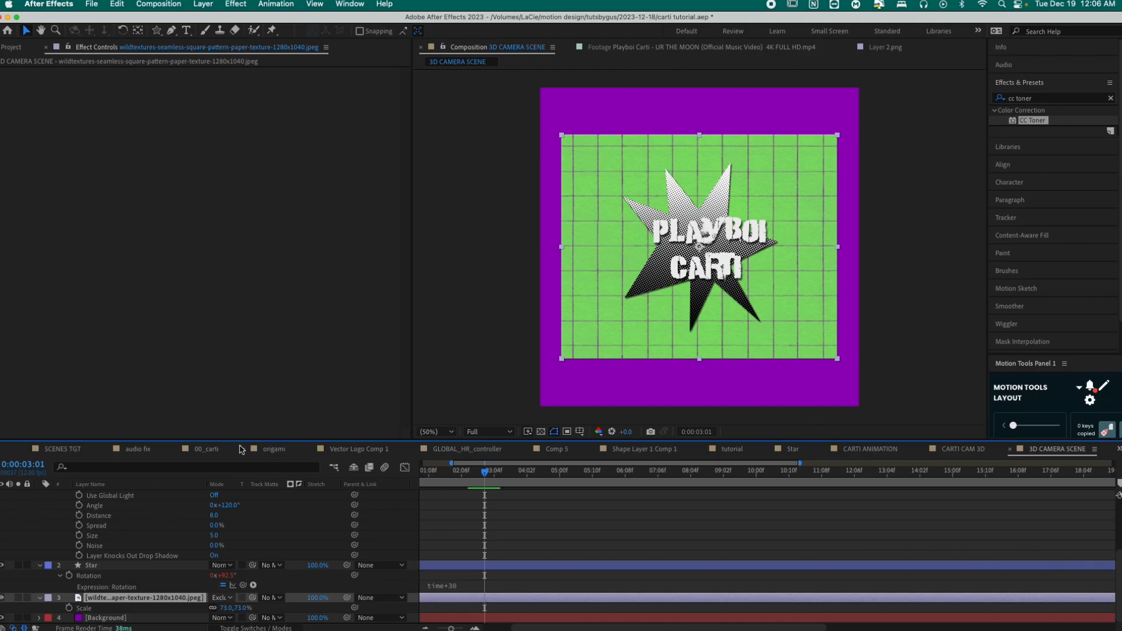
left_click(1053, 99)
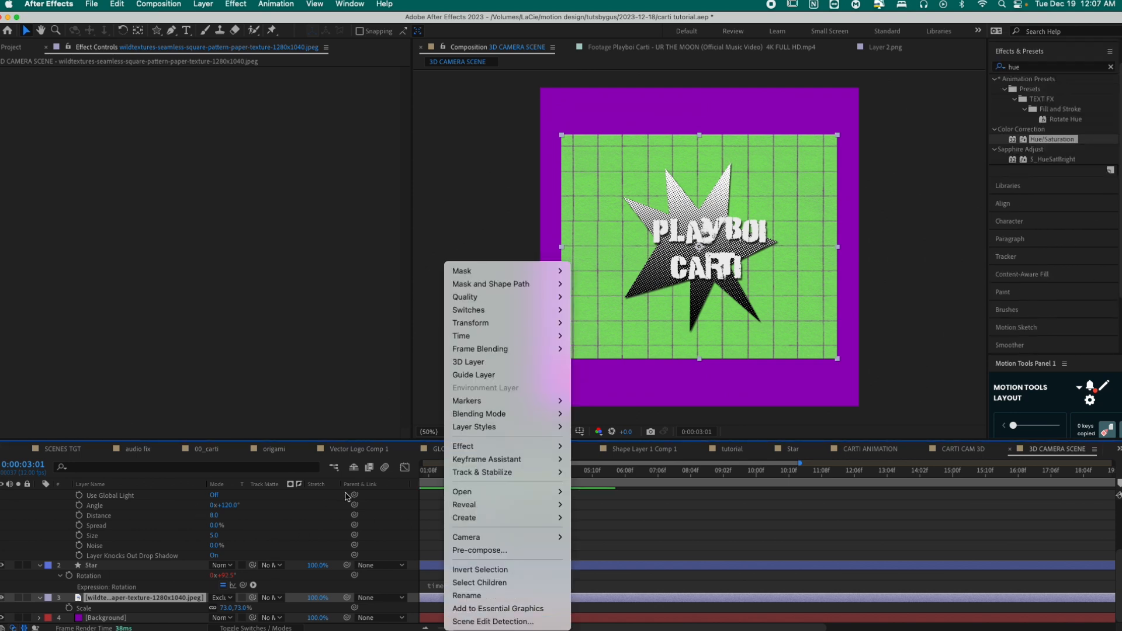
Add a Stroke layer style to the paper texture layer, colour it white (ffffff) and increase its size
mouse_move(503, 427)
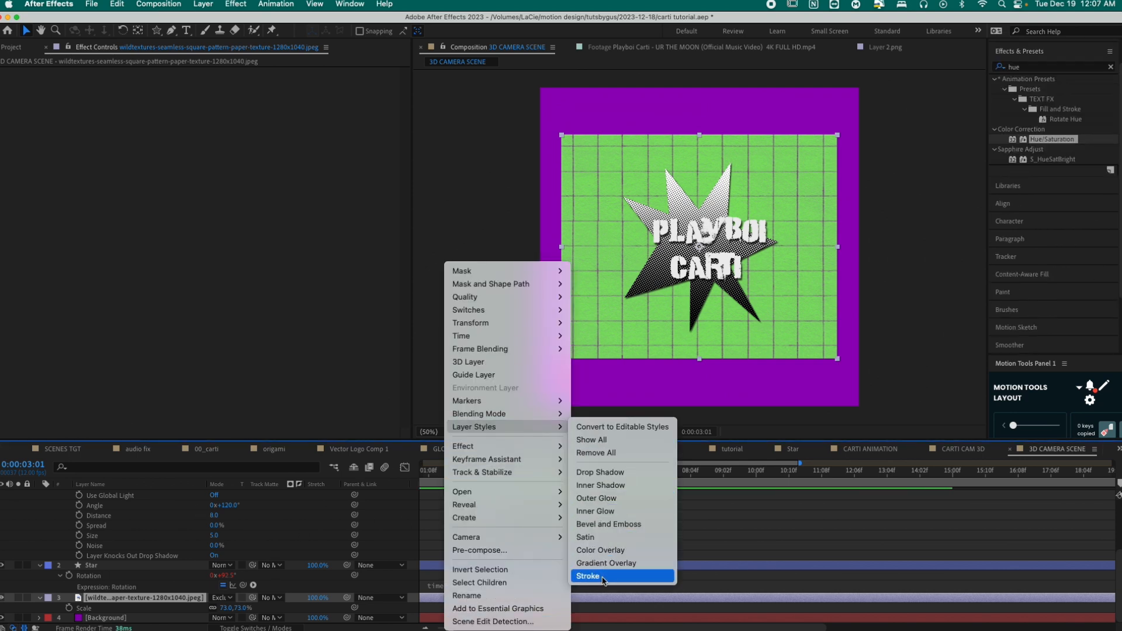
left_click(587, 576)
scroll(215, 582, "down", 3)
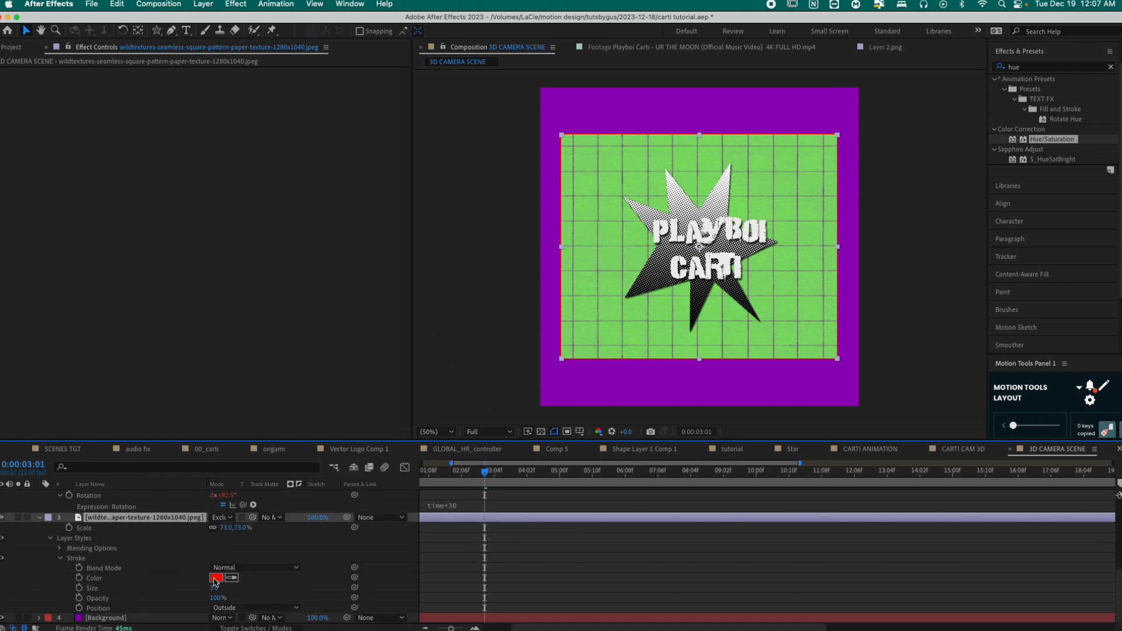
left_click(215, 578)
type("ffffff")
left_click(397, 343)
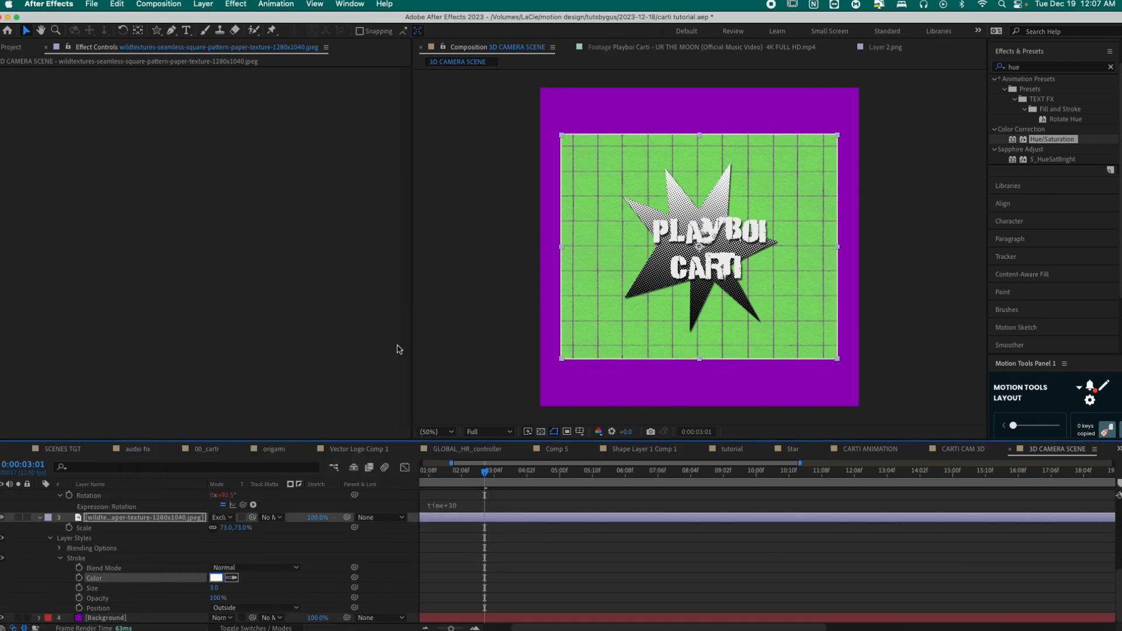
left_click_drag(215, 589, 220, 589)
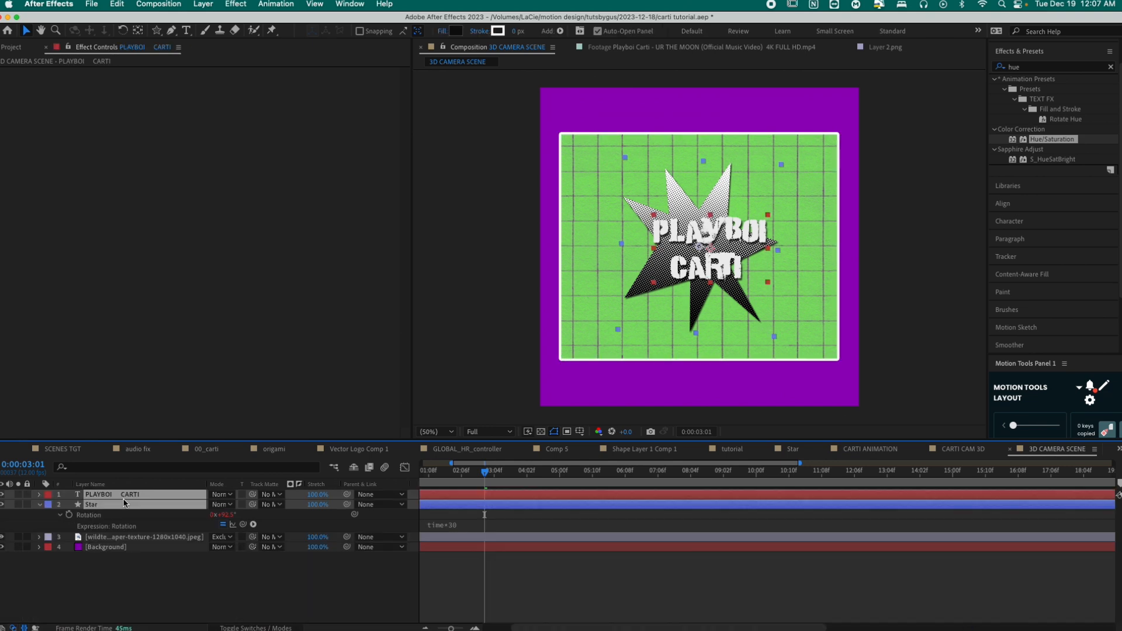
Shift the PLAYBOI CARTI text and the Star together to the right, to X positions 715.6 and 678
key("p")
left_click_drag(210, 525, 289, 521)
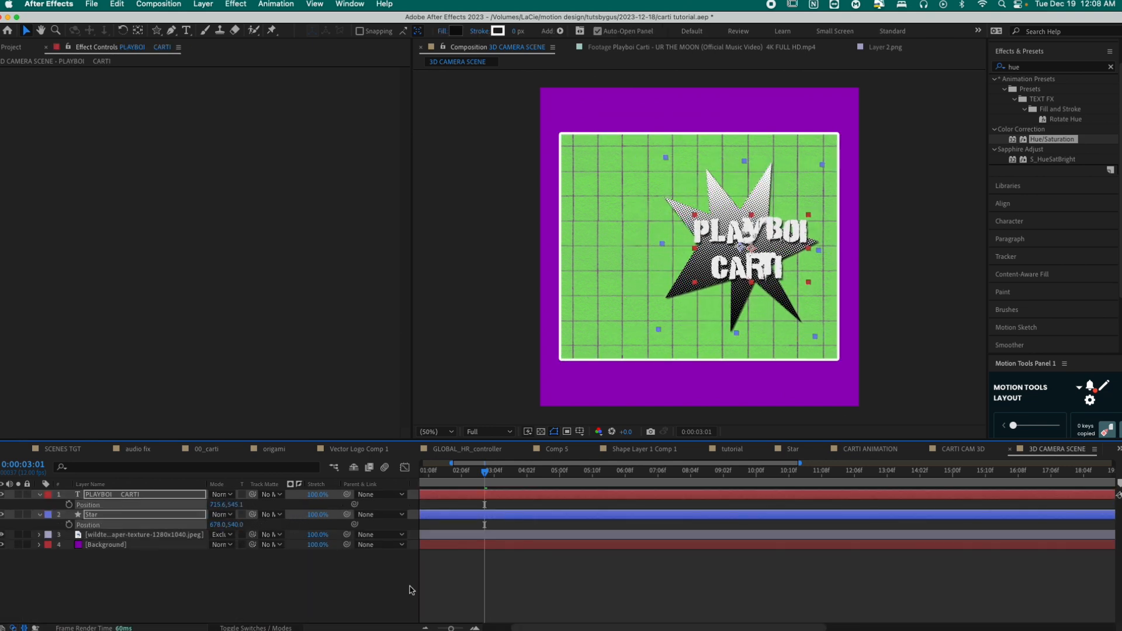
left_click(620, 600)
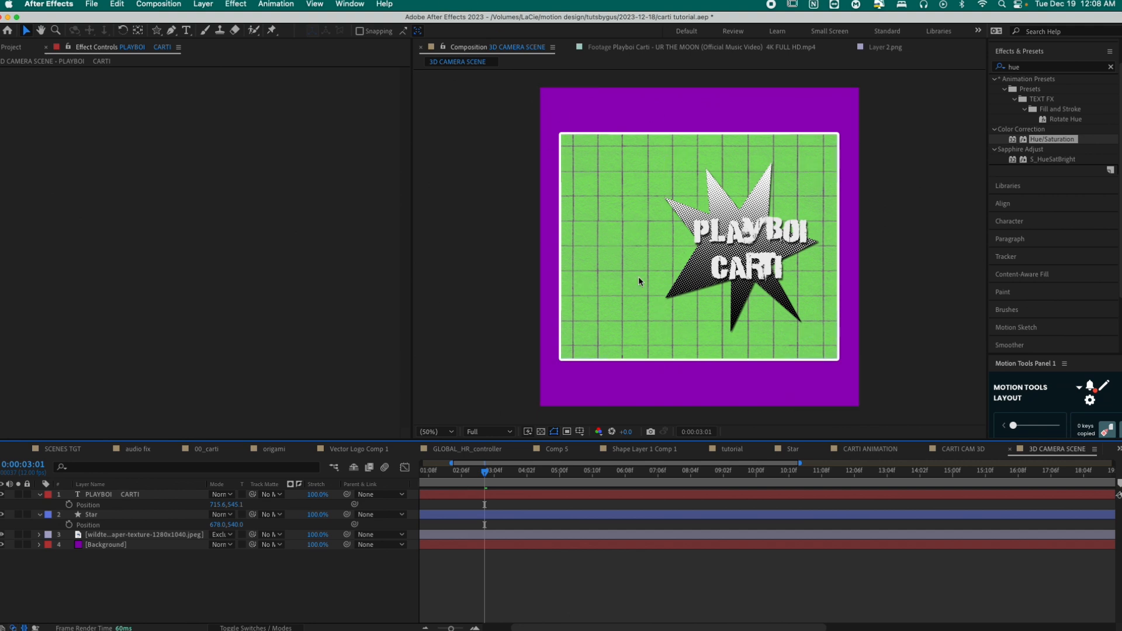
Make the text, Star, paper texture and Background layers 3D and collapse their properties
key("g")
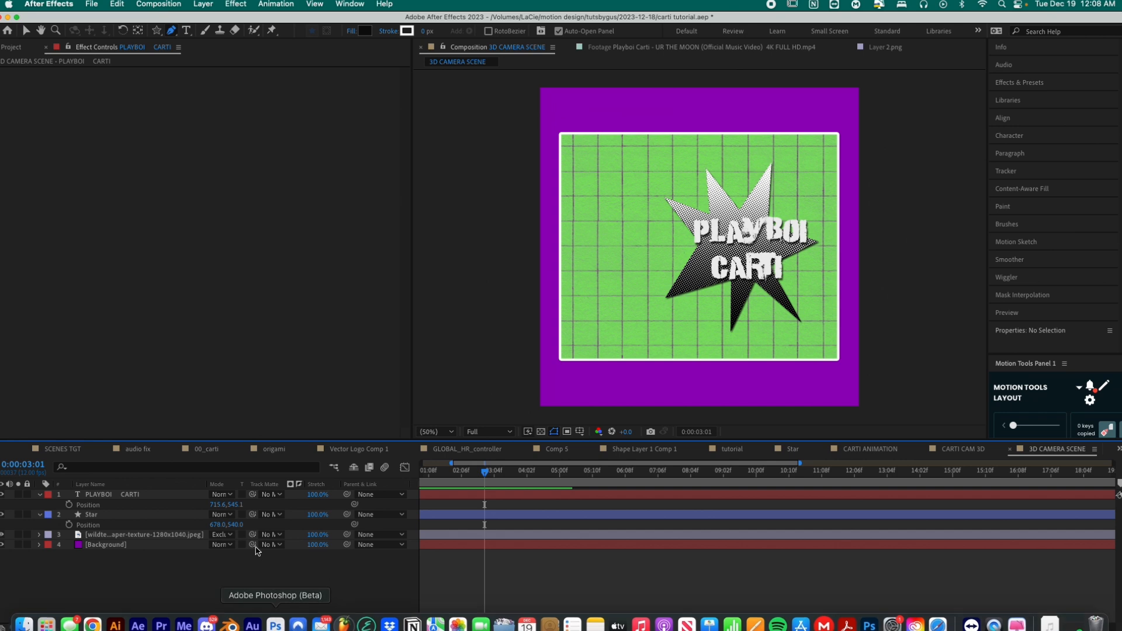
key("F4")
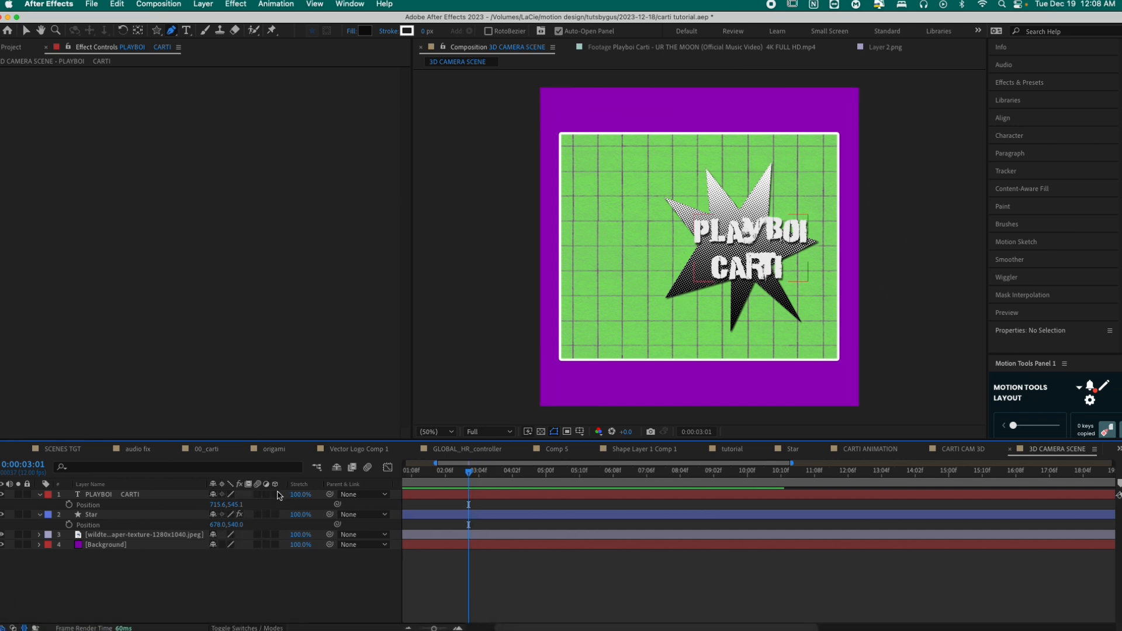
left_click(276, 495)
left_click(276, 564)
scroll(280, 619, "down", 3)
left_click(276, 608)
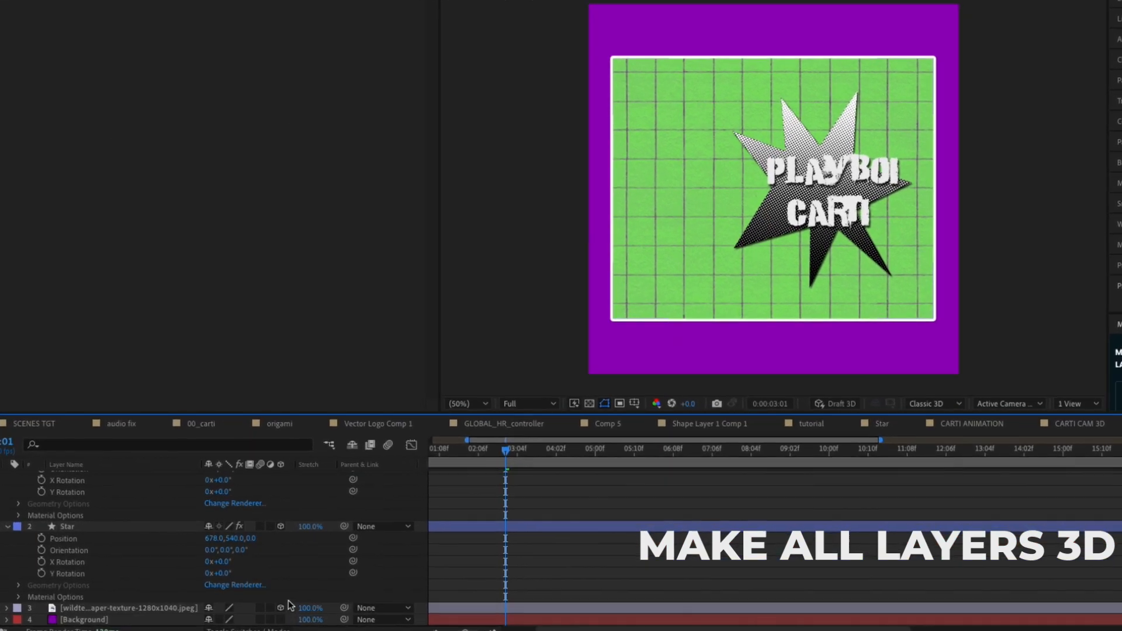
left_click(281, 620)
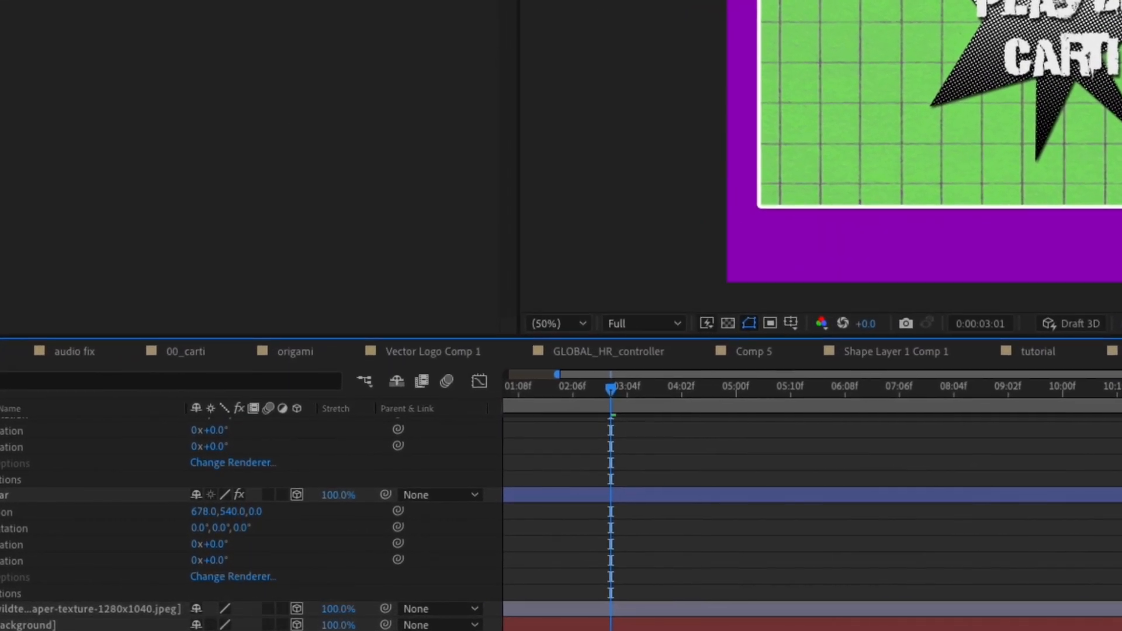
key("u")
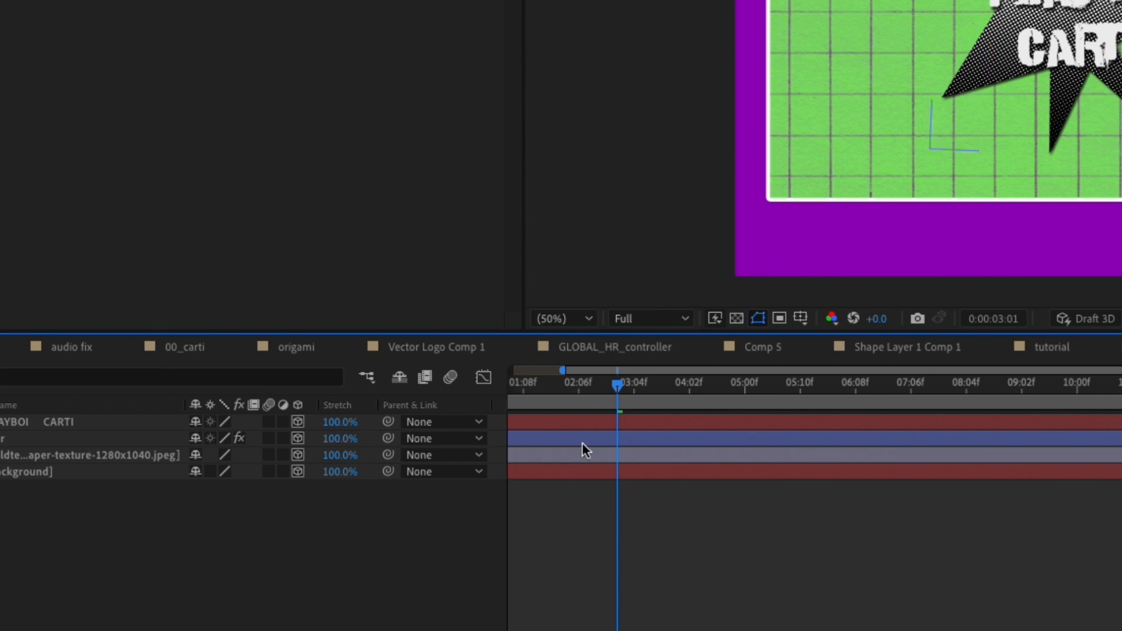
Create a Two-Node Camera with the Custom preset and a focal length of 109.26 mm
right_click(346, 486)
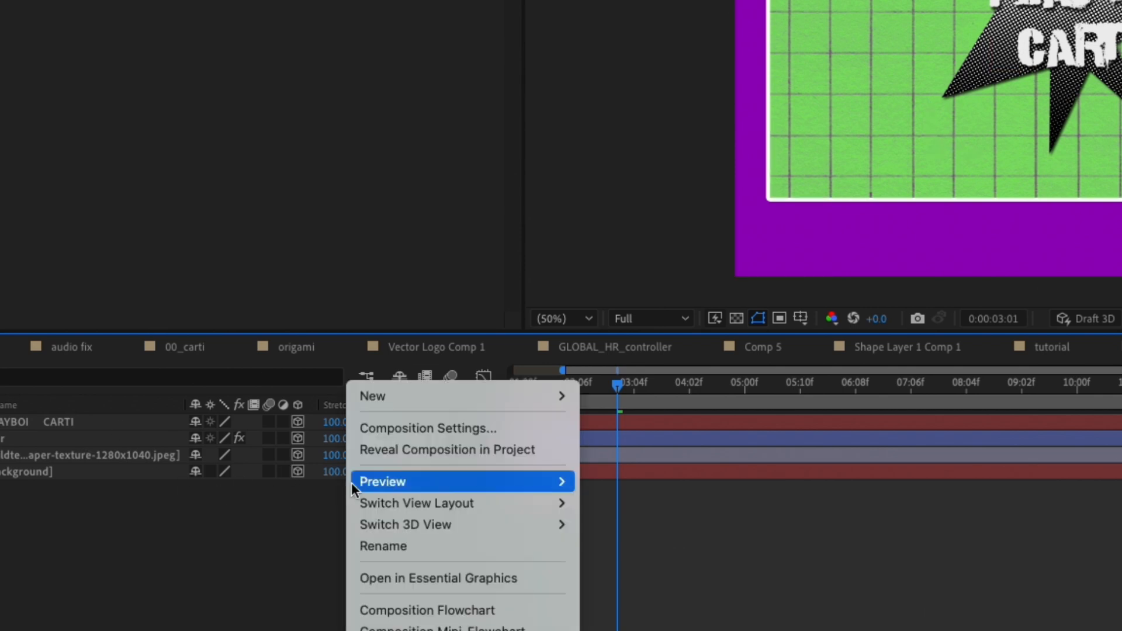
mouse_move(375, 397)
left_click(657, 496)
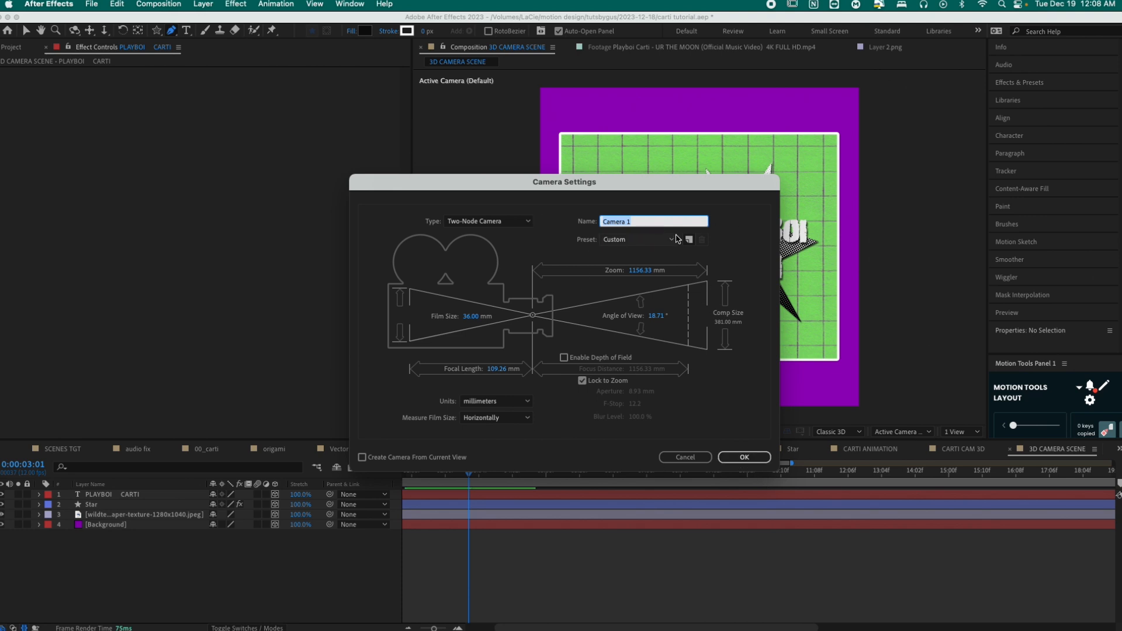
left_click(729, 459)
Create a null object and parent the camera to it
right_click(188, 586)
mouse_move(202, 479)
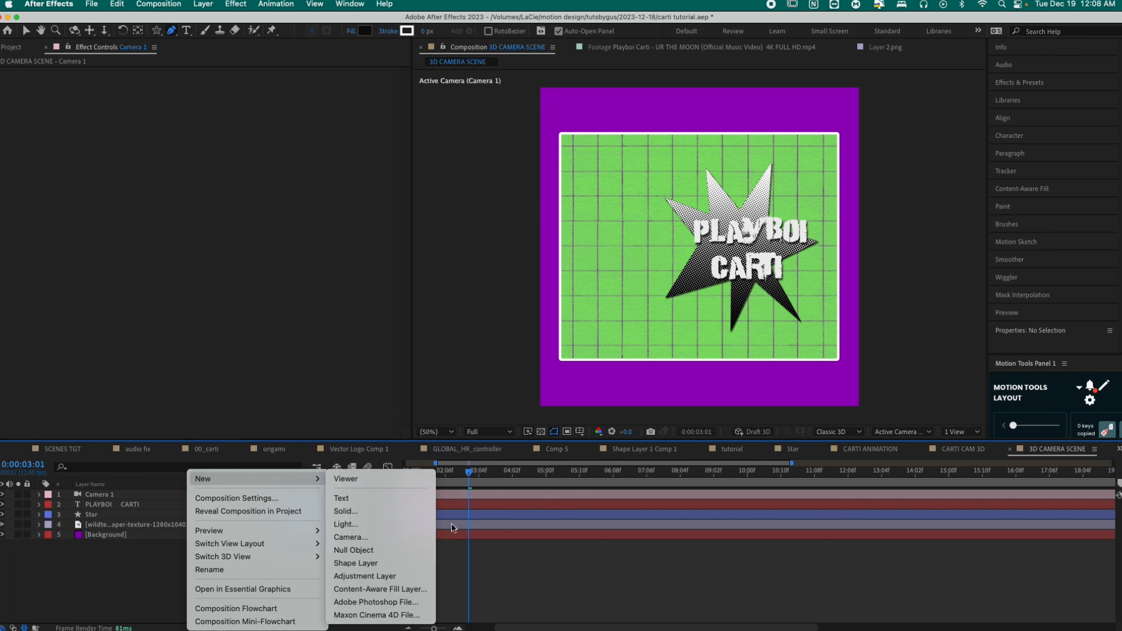
left_click(354, 550)
left_click(348, 505)
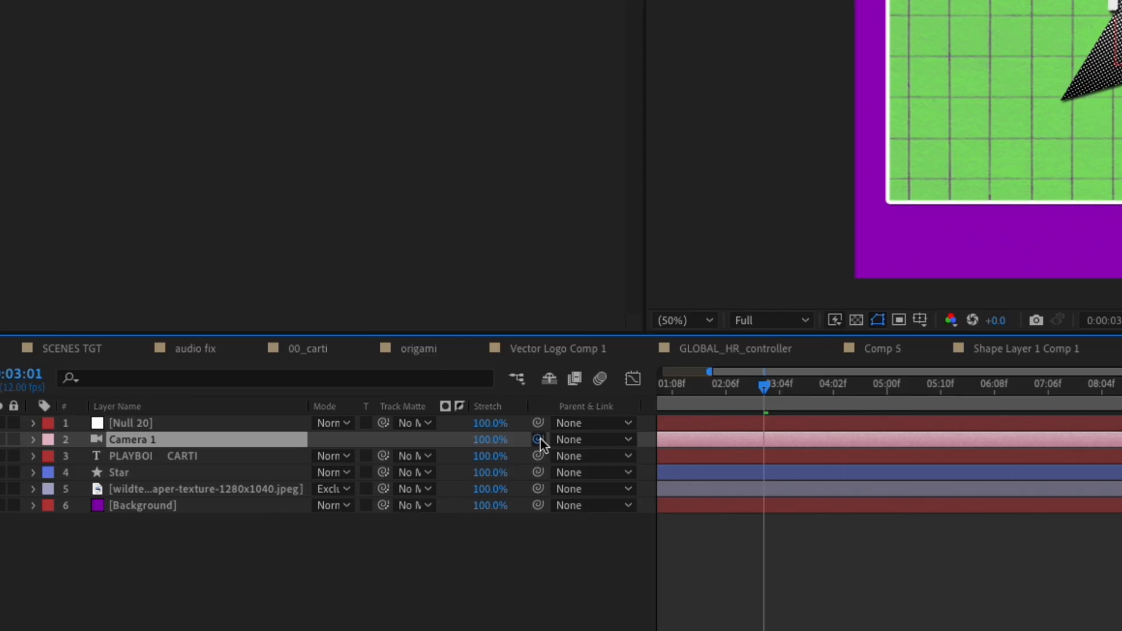
left_click_drag(538, 440, 227, 423)
Separate the null object's position dimensions and make it a 3D layer
left_click(153, 422)
key("p")
right_click(153, 440)
left_click(236, 401)
key("F4")
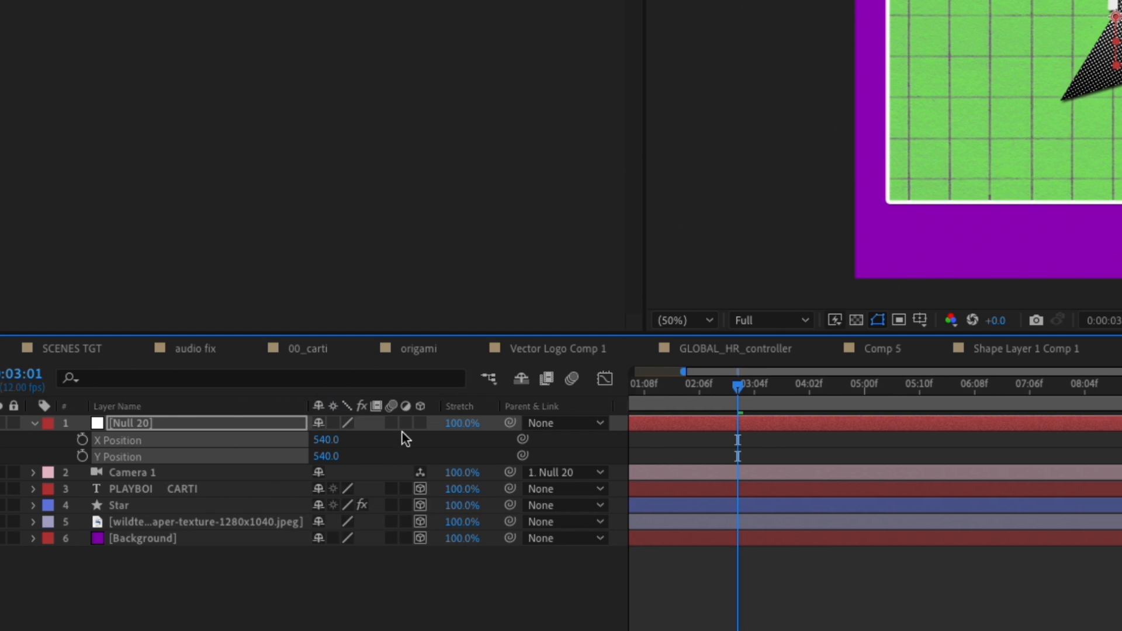
left_click(419, 423)
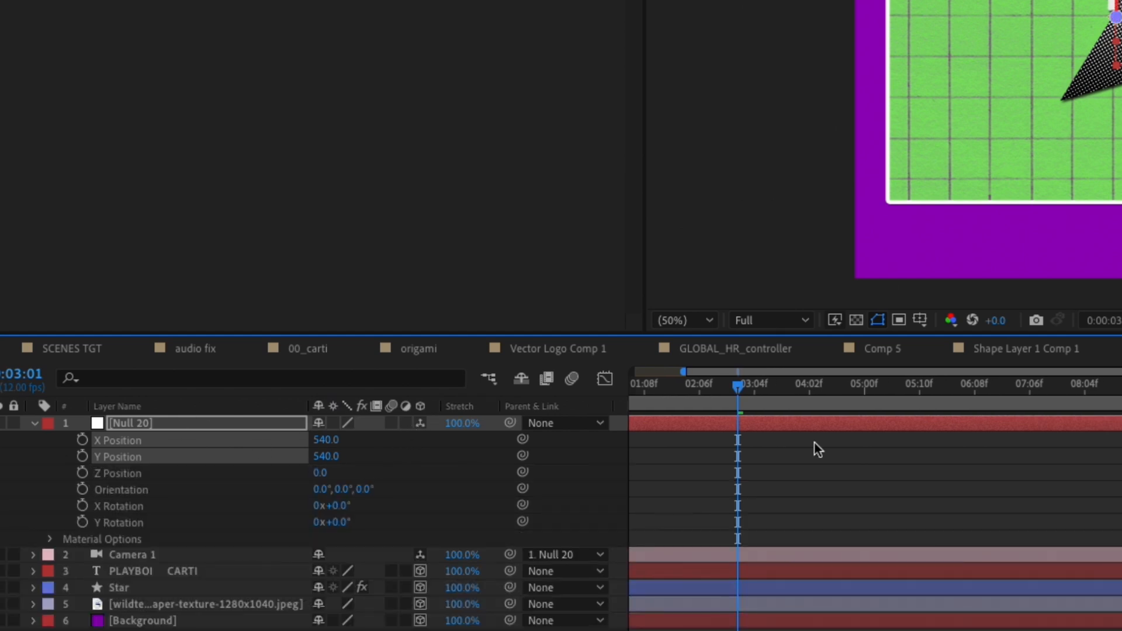
Reveal the text layer's position, set the Background layer's Z position to 1500 and reveal the Background's scale
left_click(184, 572)
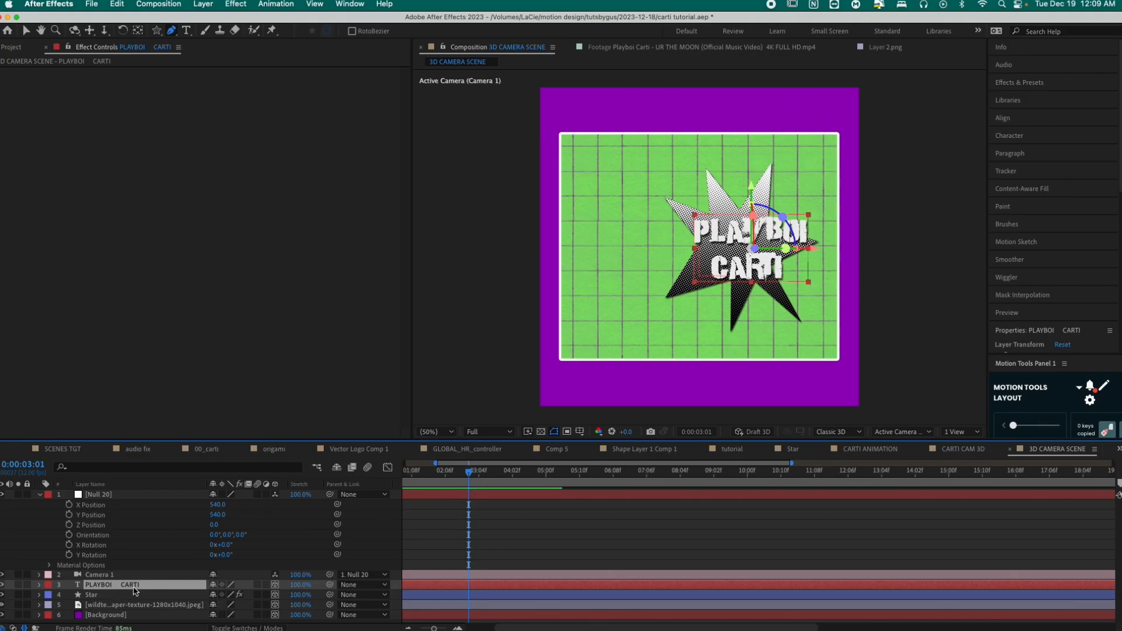
key("p")
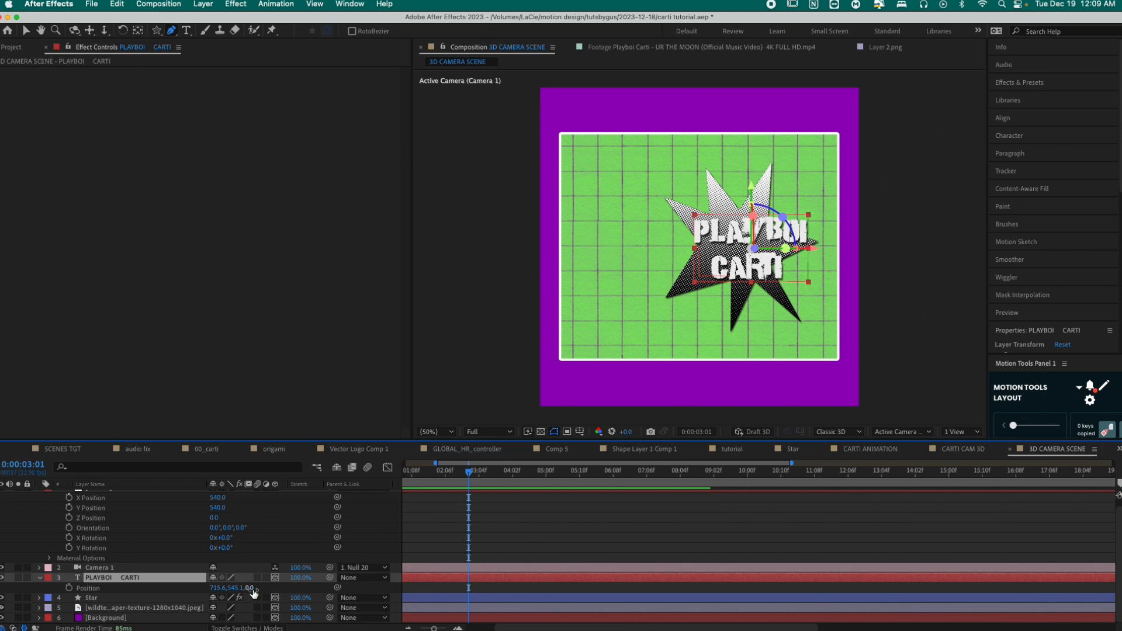
left_click(124, 618)
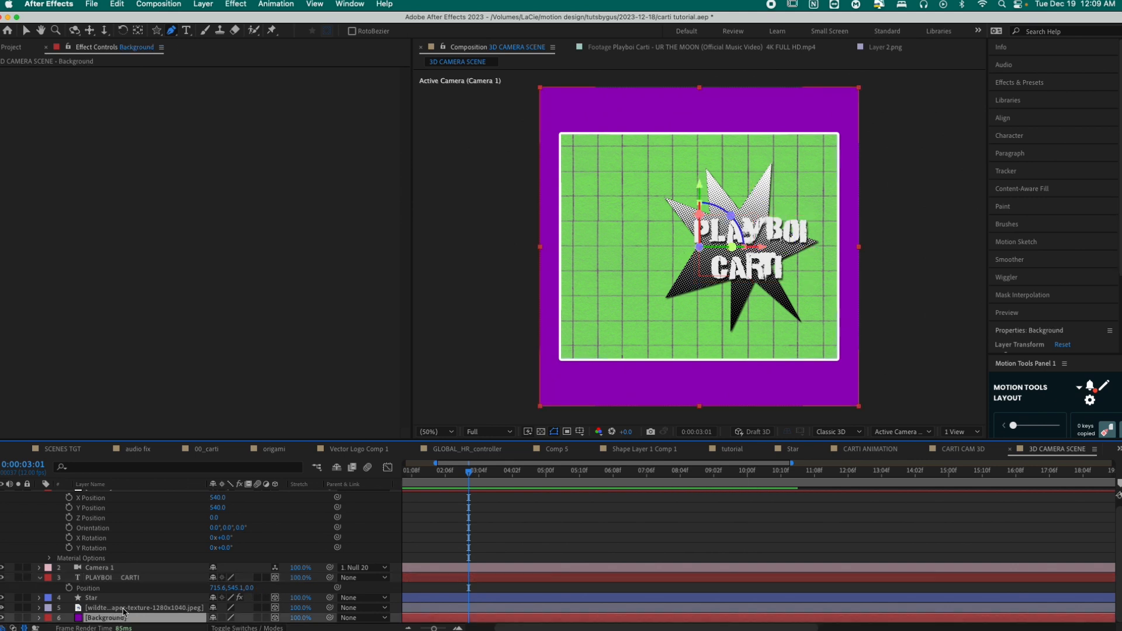
key("p")
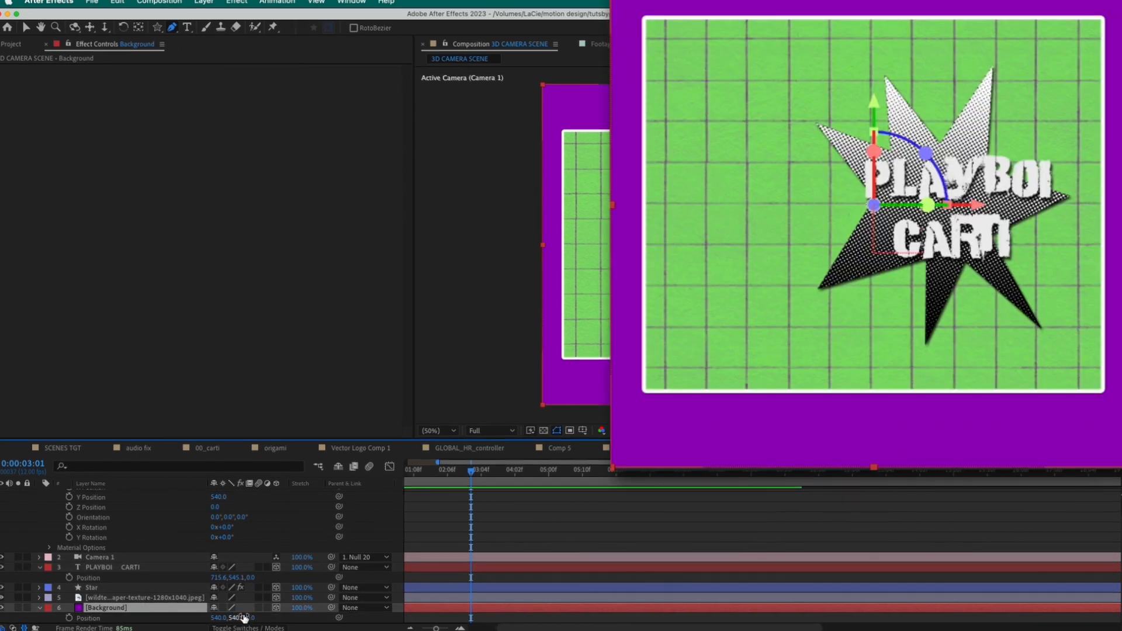
left_click(249, 618)
type("1")
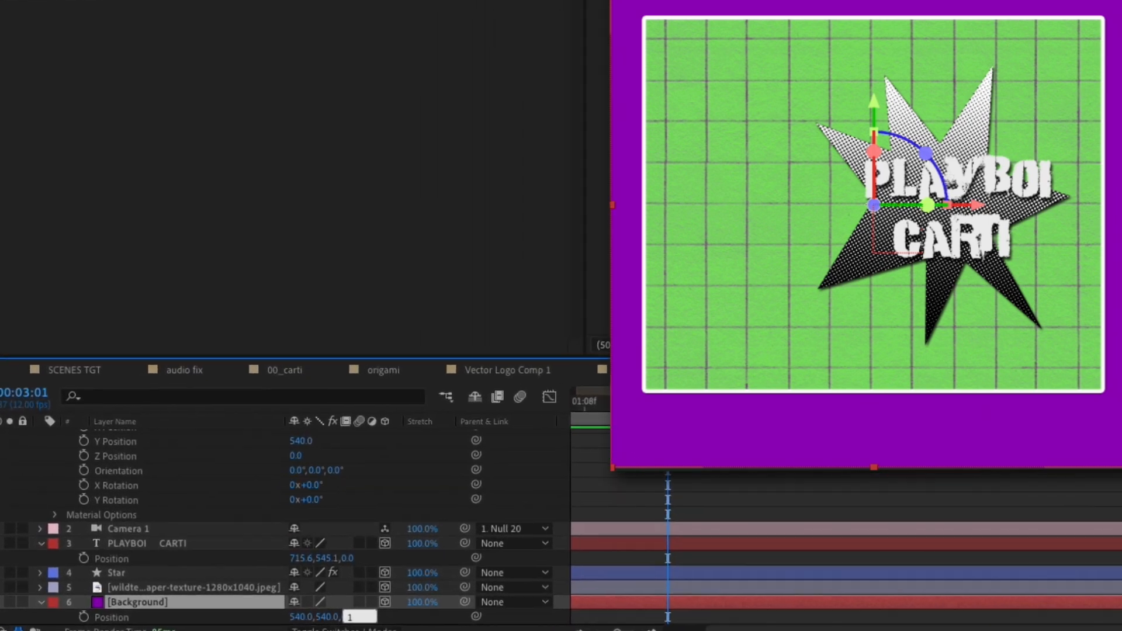
type("500")
key("Return")
key("s")
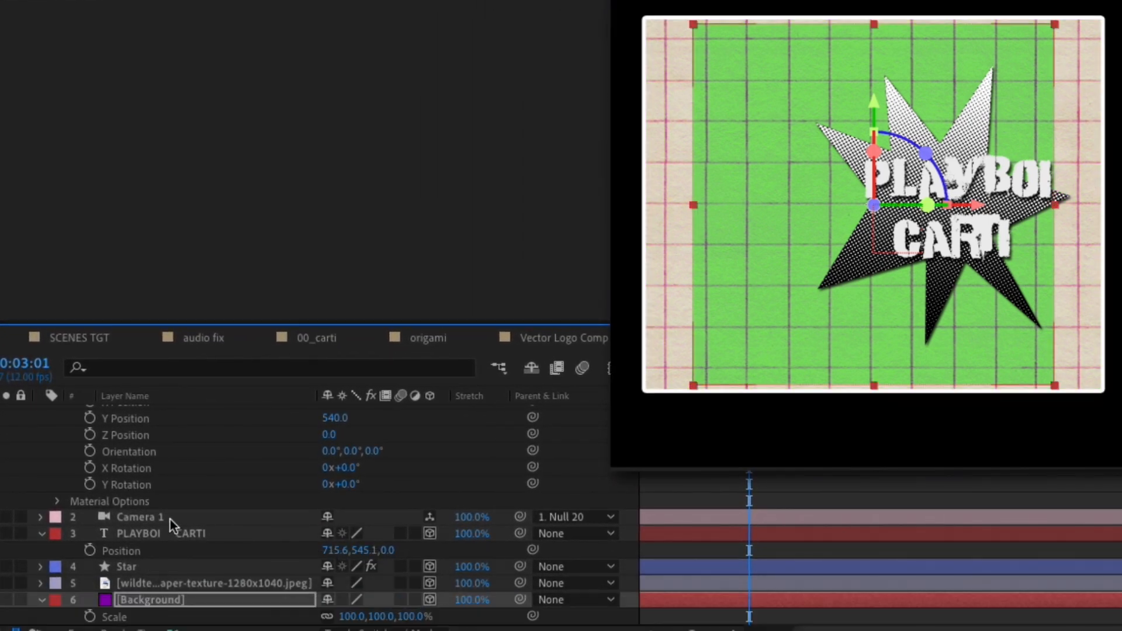
Enlarge the Background to fill the frame, and push the paper texture layer back in Z with its scale at 81%
left_click_drag(349, 616, 401, 618)
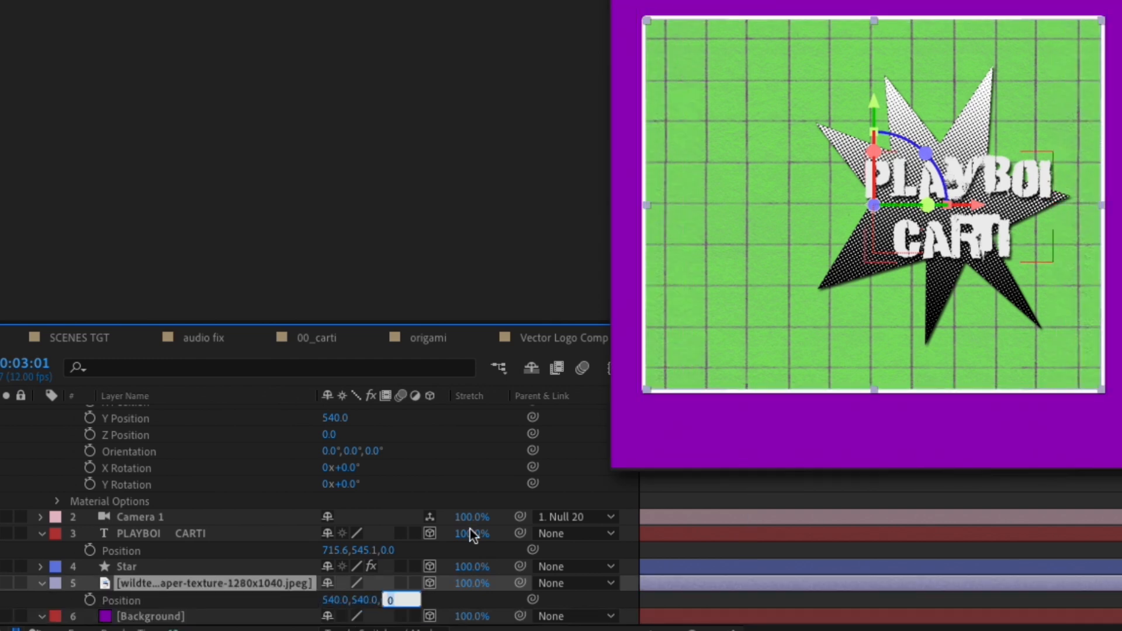
type("100")
key("Return")
key("s")
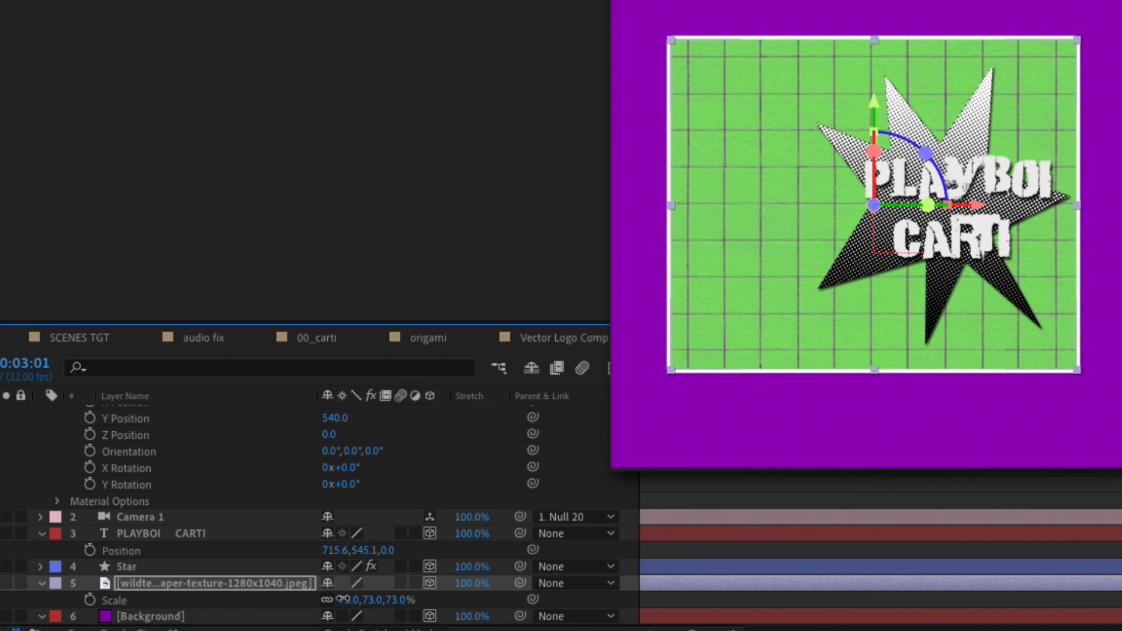
left_click_drag(343, 599, 350, 598)
key("Return")
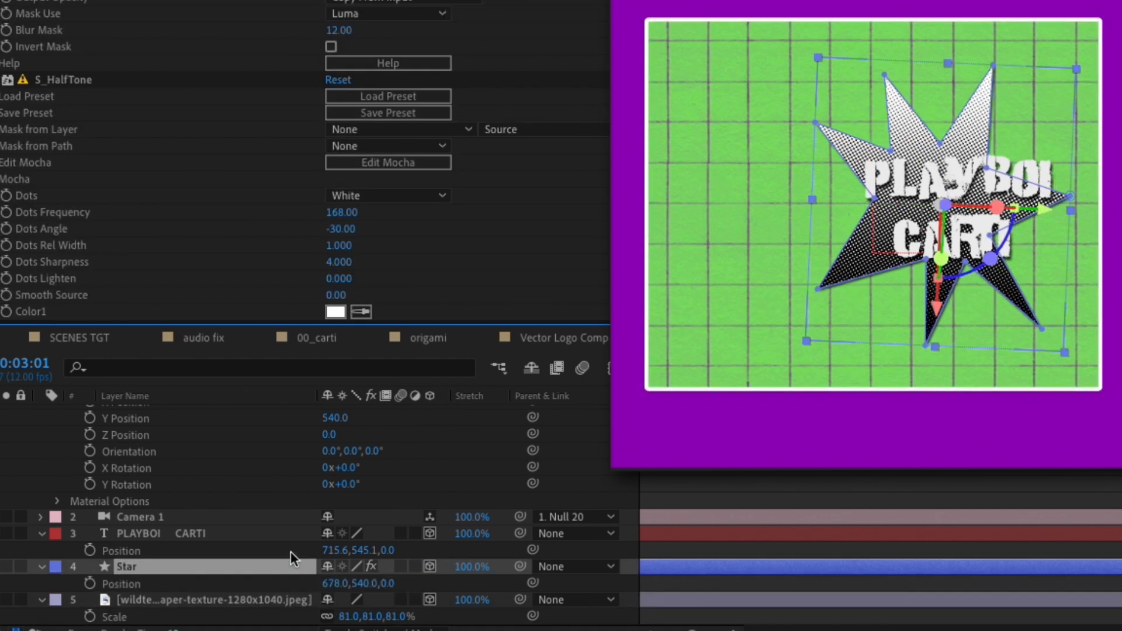
Set the PLAYBOI CARTI text layer's Z position to -50
left_click(219, 534)
left_click(387, 550)
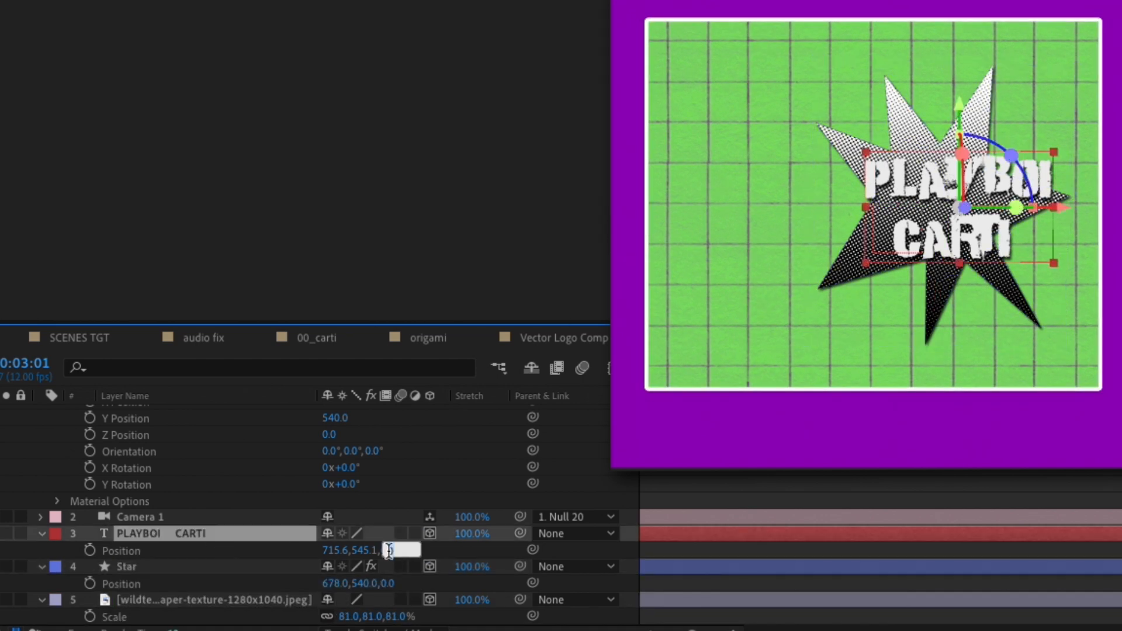
type("-50")
key("Return")
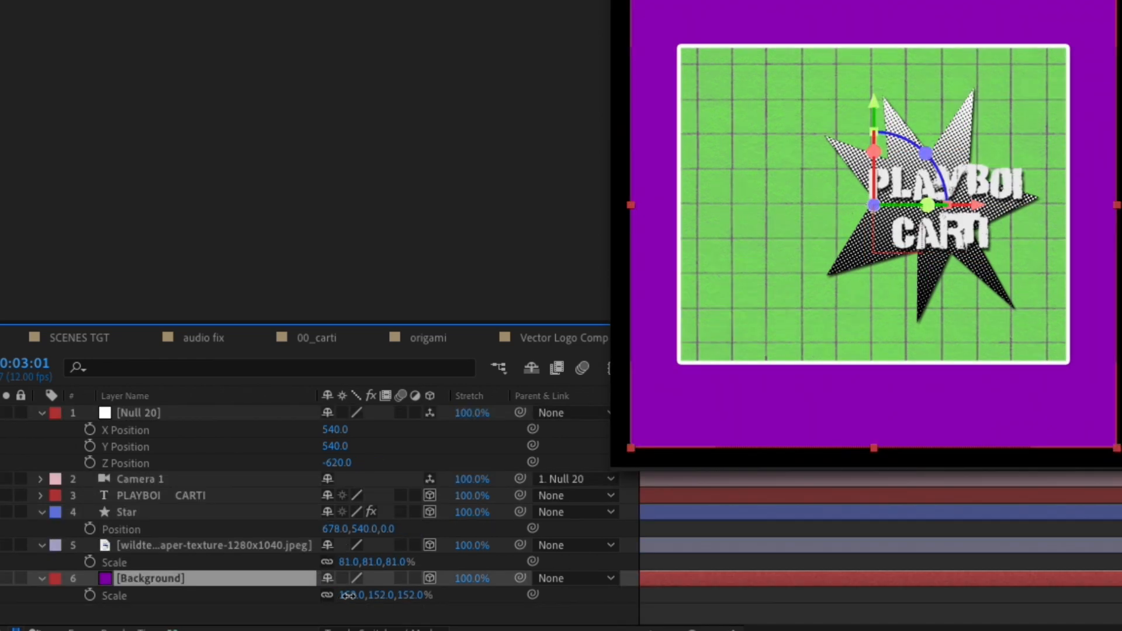
Scale the Background to 247% and keyframe the camera null's Z position at -2000 on the first frame
left_click_drag(409, 595, 436, 597)
left_click_drag(337, 463, 4, 558)
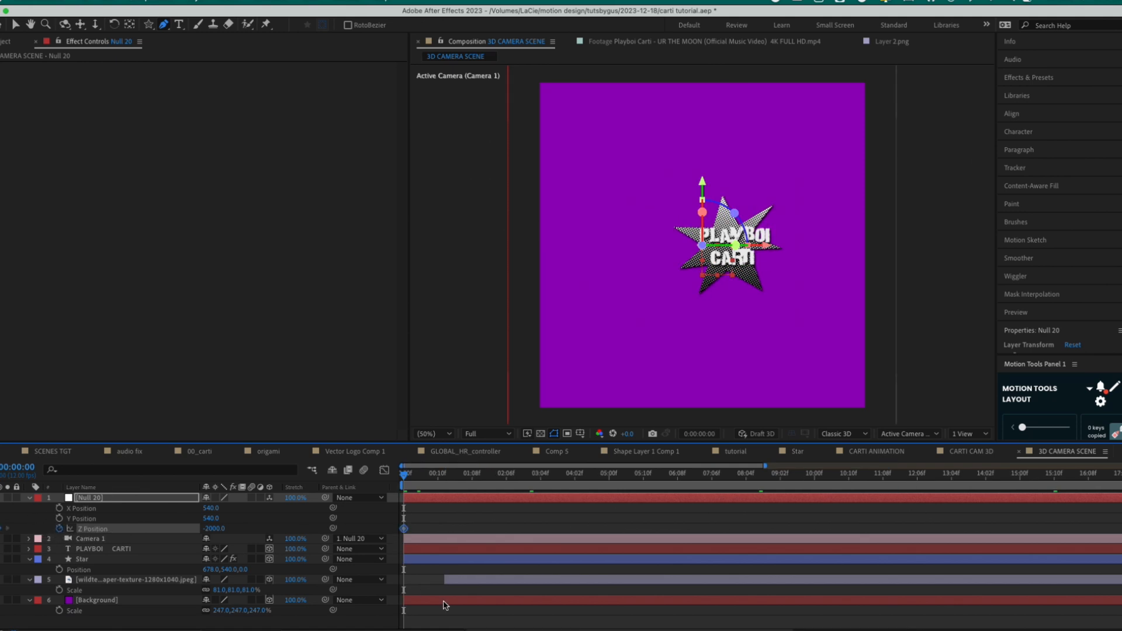
Extend the paper texture layer to the composition start and keyframe the null's Z position at 0 at 0:00:01:00
left_click_drag(445, 580, 393, 576)
mouse_move(428, 476)
left_mouse_down()
mouse_move(514, 476)
mouse_move(445, 478)
left_mouse_up()
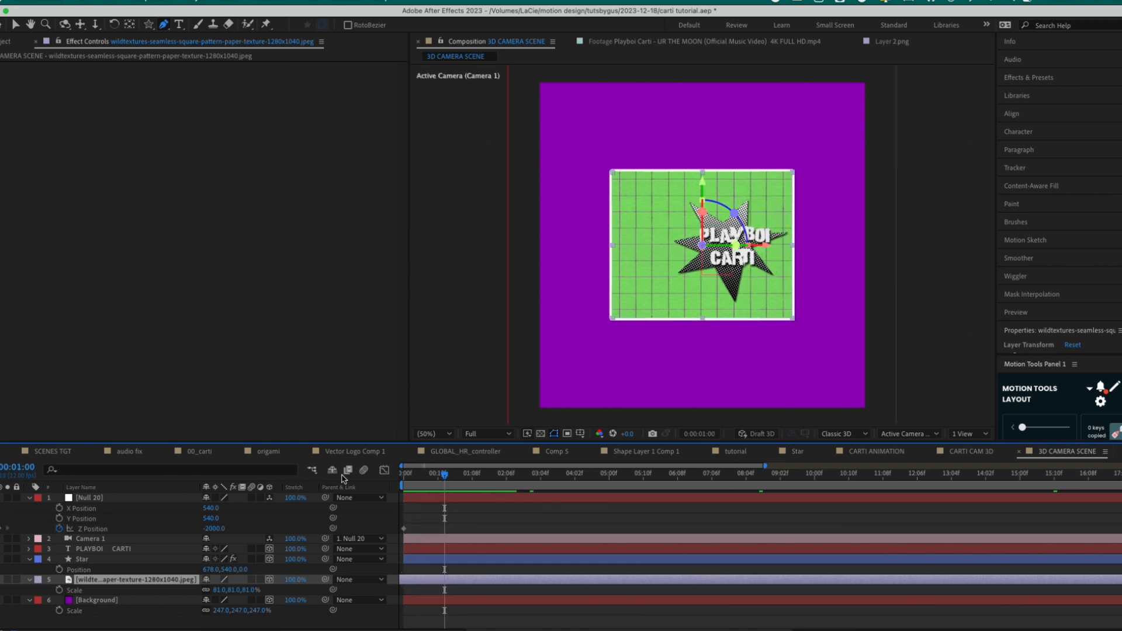
left_click(211, 530)
type("0")
key("Return")
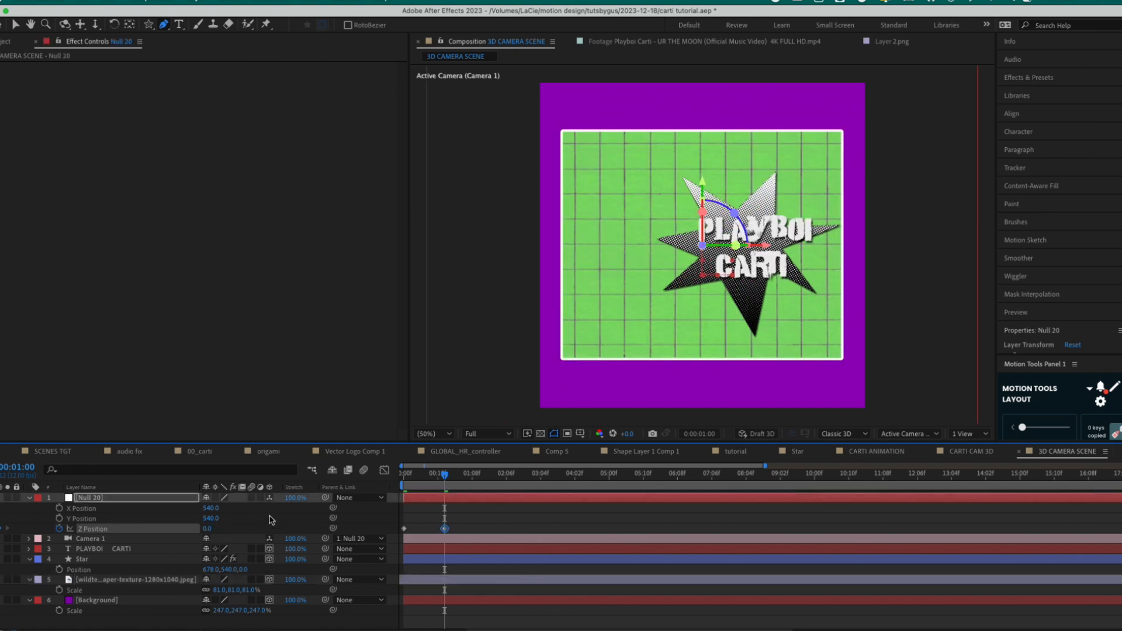
Shape the null's Z position speed graph into a narrow peak with longer easing at both keyframes, and preview the camera move
left_click(384, 470)
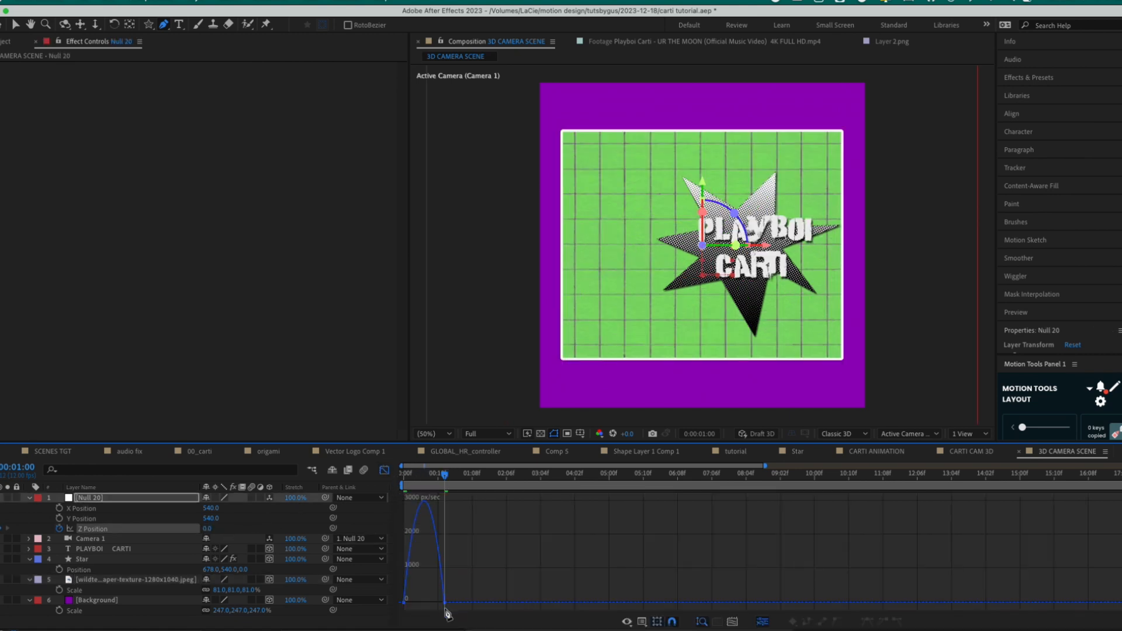
key("ctrl+z")
key("ctrl+z")
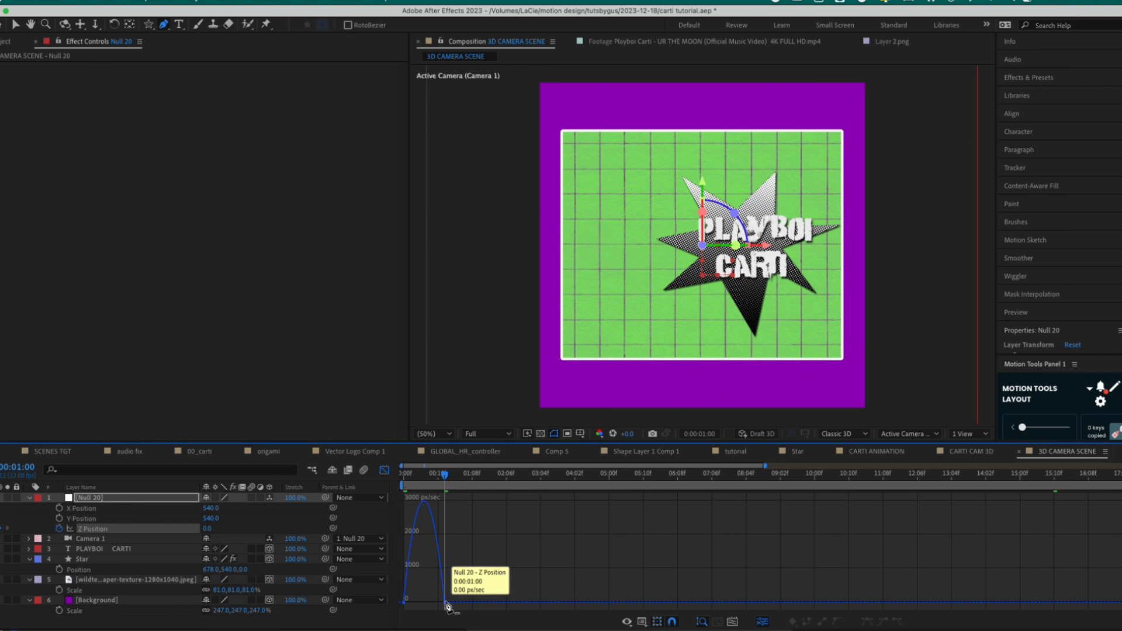
key("v")
mouse_move(405, 605)
left_mouse_down()
mouse_move(429, 603)
mouse_move(419, 604)
left_mouse_up()
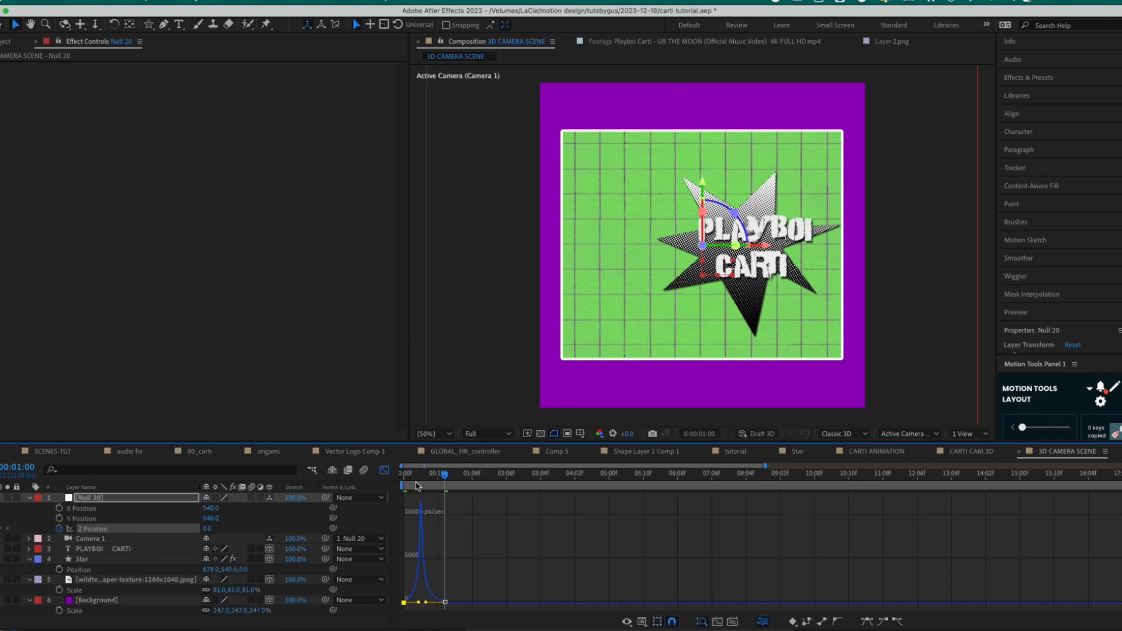
left_click_drag(417, 478, 386, 478)
key("space")
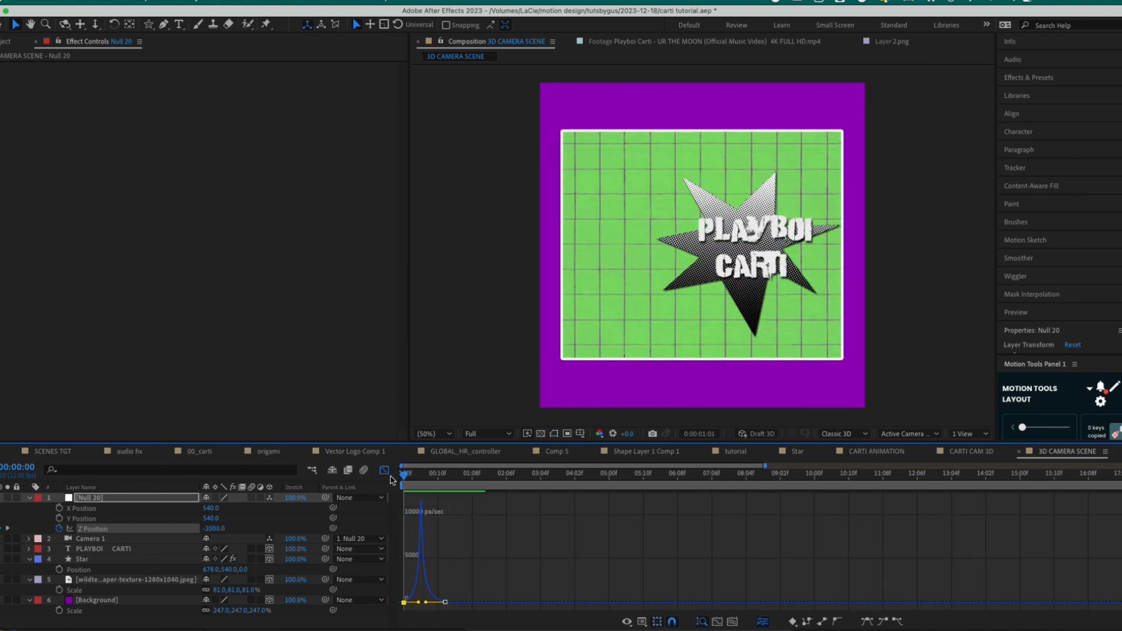
key("space")
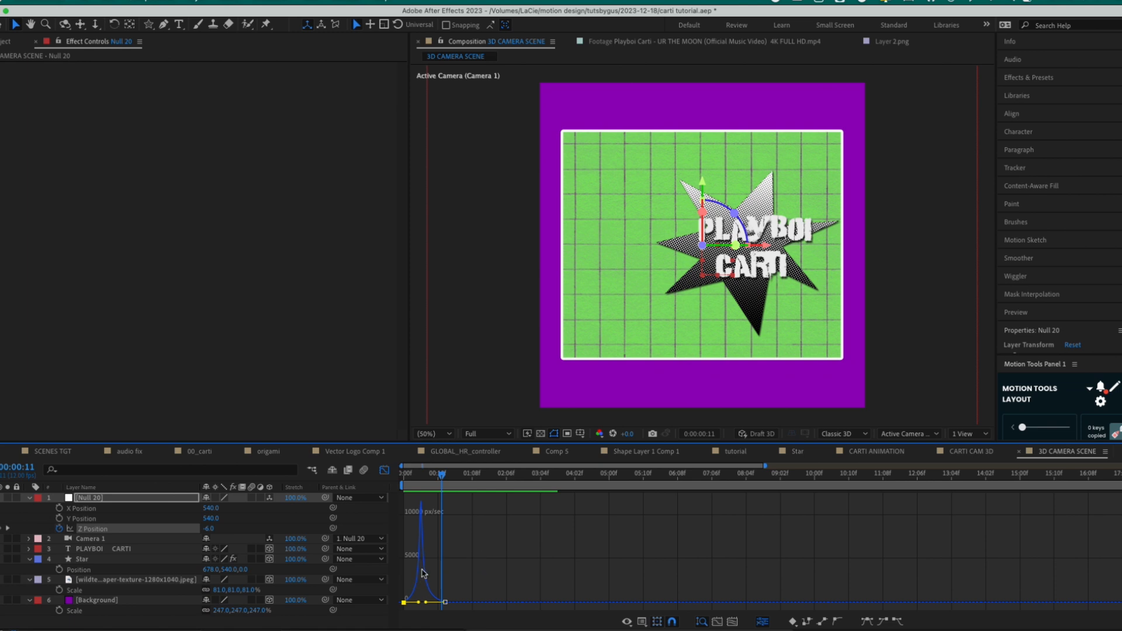
Sharpen the null's Z position speed peak around frame 5 by lengthening the easing, leave the graph view and preview the motion
left_click_drag(419, 475, 396, 476)
key("equal")
key("equal")
key("equal")
key("minus")
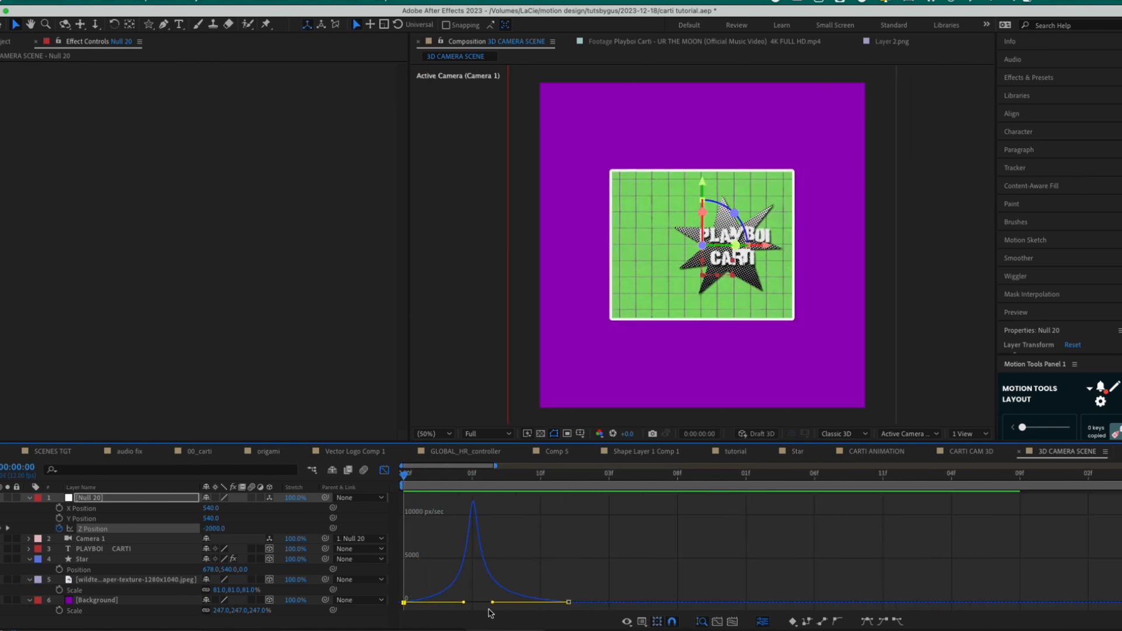
left_click_drag(465, 602, 486, 602)
key("space")
key("space")
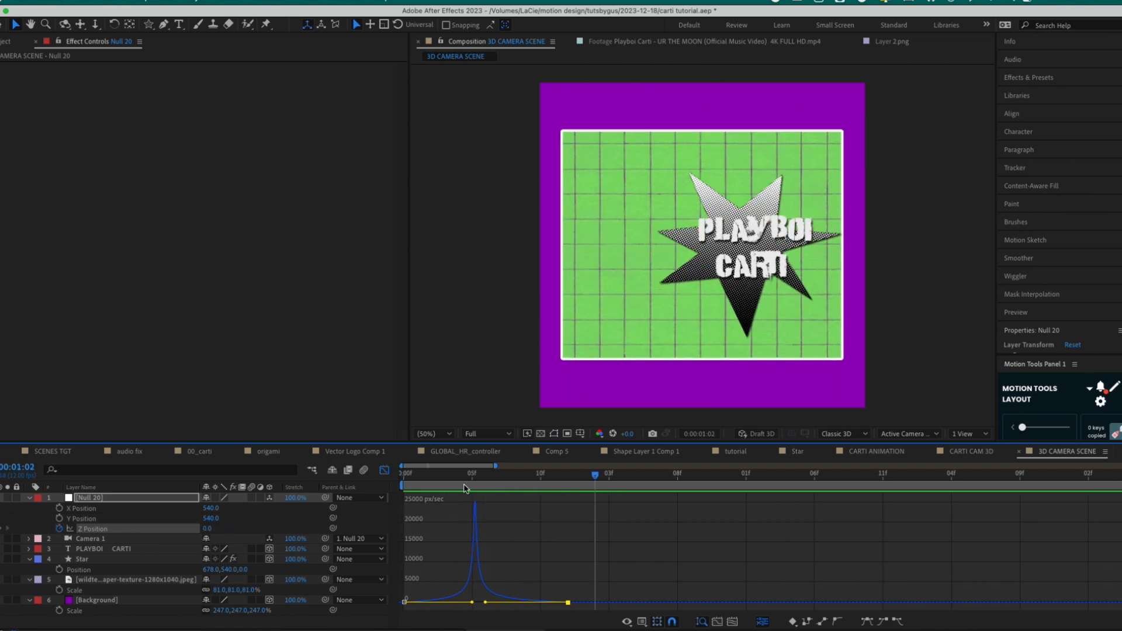
left_click(311, 471)
key("space")
key("space")
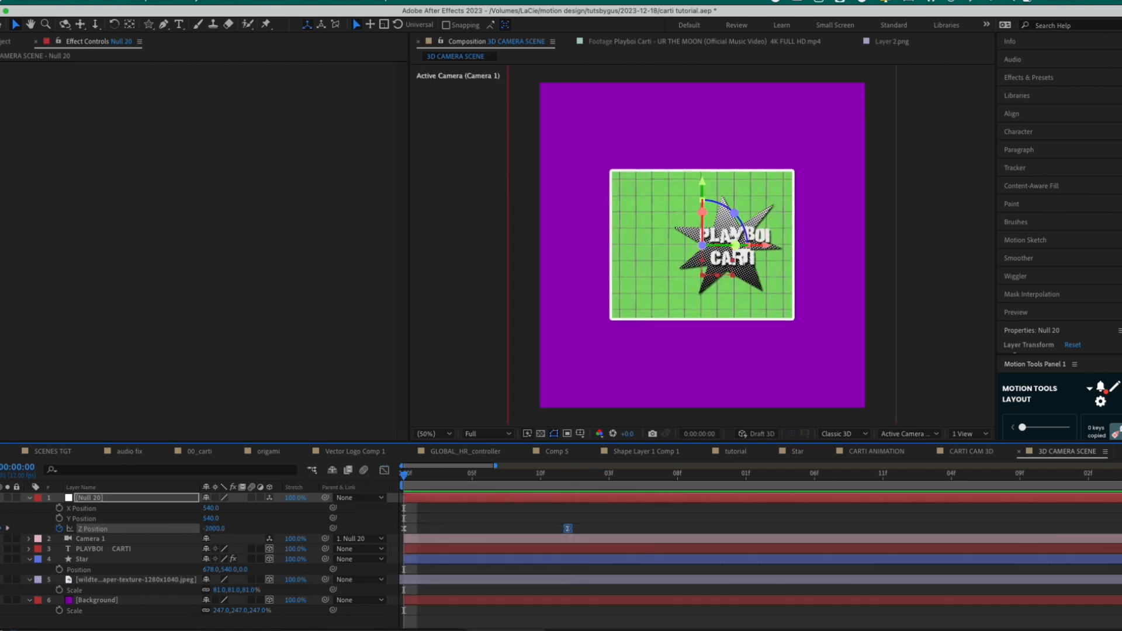
Draw a straight diagonal Pen path on a new shape layer, running from beyond the frame's upper-left corner to past its lower-right corner
left_click(164, 24)
key("F2")
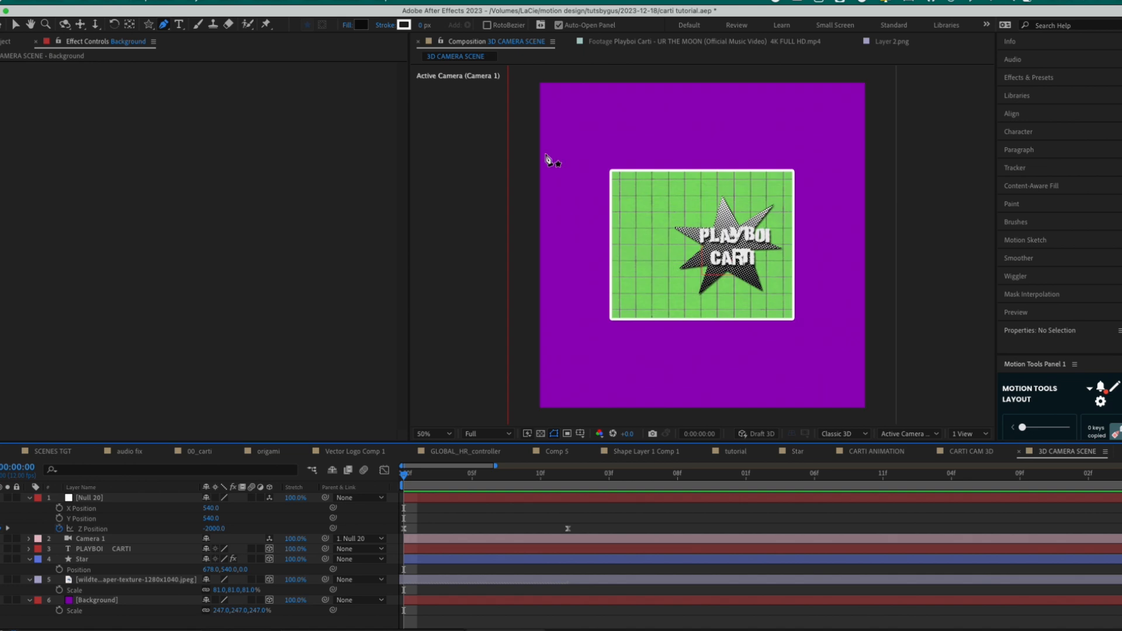
left_click(491, 94)
left_click(883, 412)
left_click_drag(883, 412, 864, 434)
left_click_drag(792, 356, 793, 320)
scroll(793, 321, "down", 2)
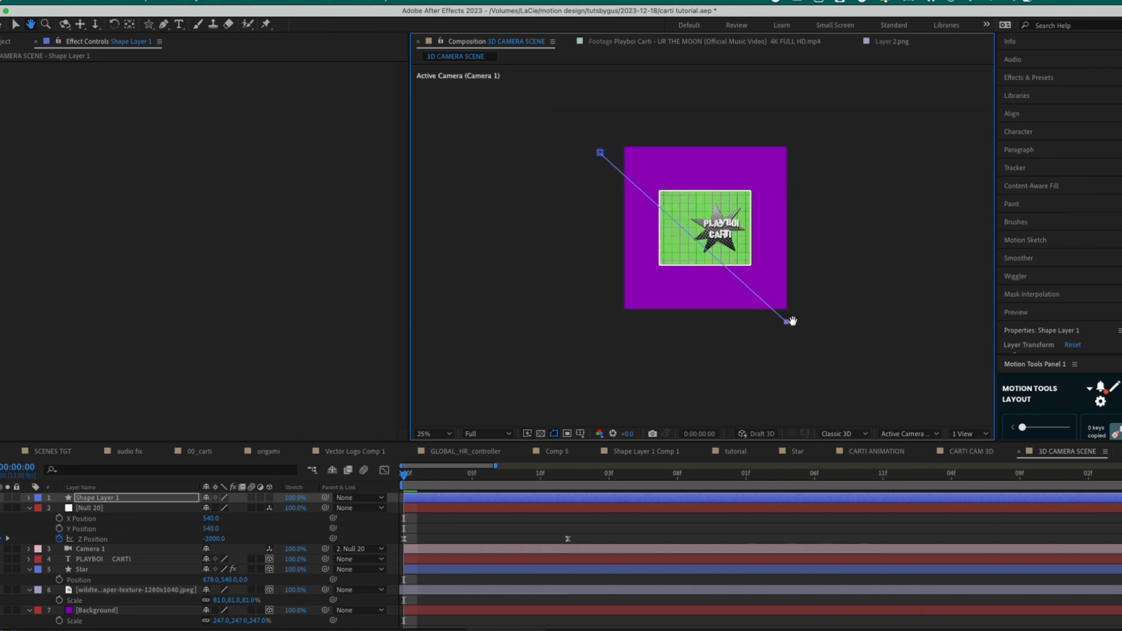
scroll(739, 250, "up", 2)
key("v")
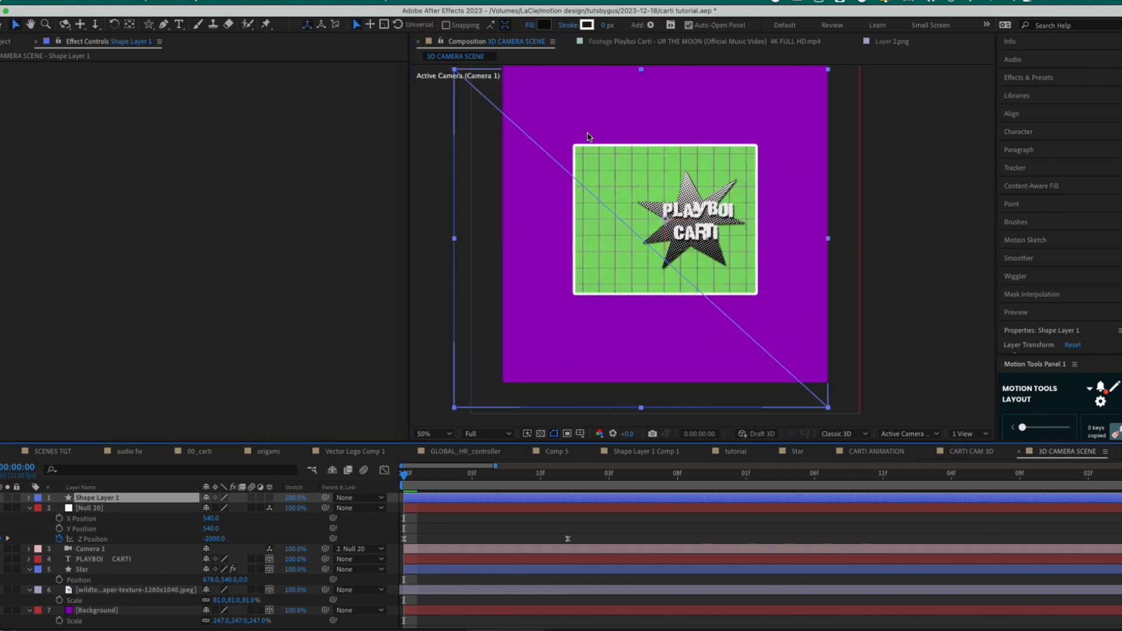
Give the diagonal line a 45 px stroke in red FF0000
mouse_move(607, 28)
left_mouse_down()
mouse_move(638, 26)
mouse_move(612, 29)
left_mouse_up()
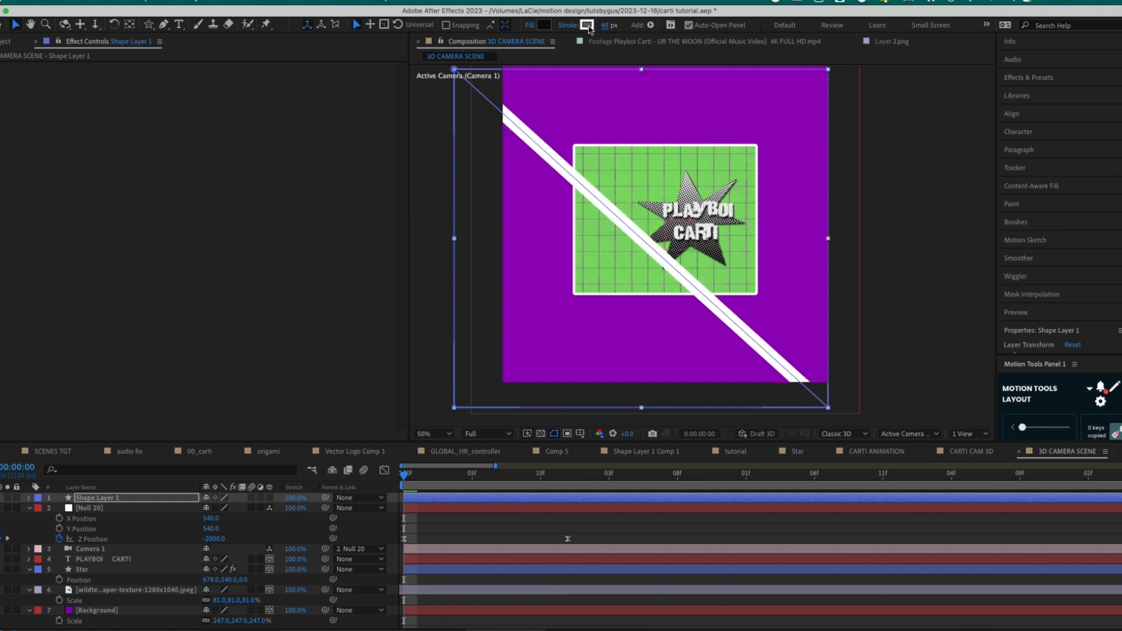
left_click(589, 29)
left_click_drag(192, 368, 339, 331)
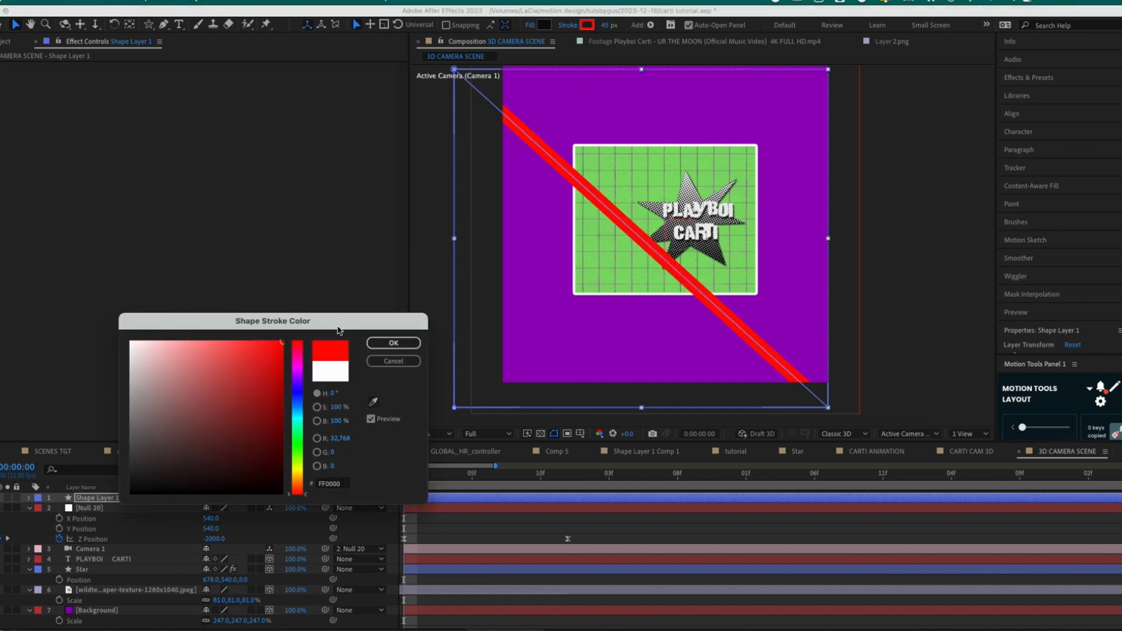
left_click(394, 343)
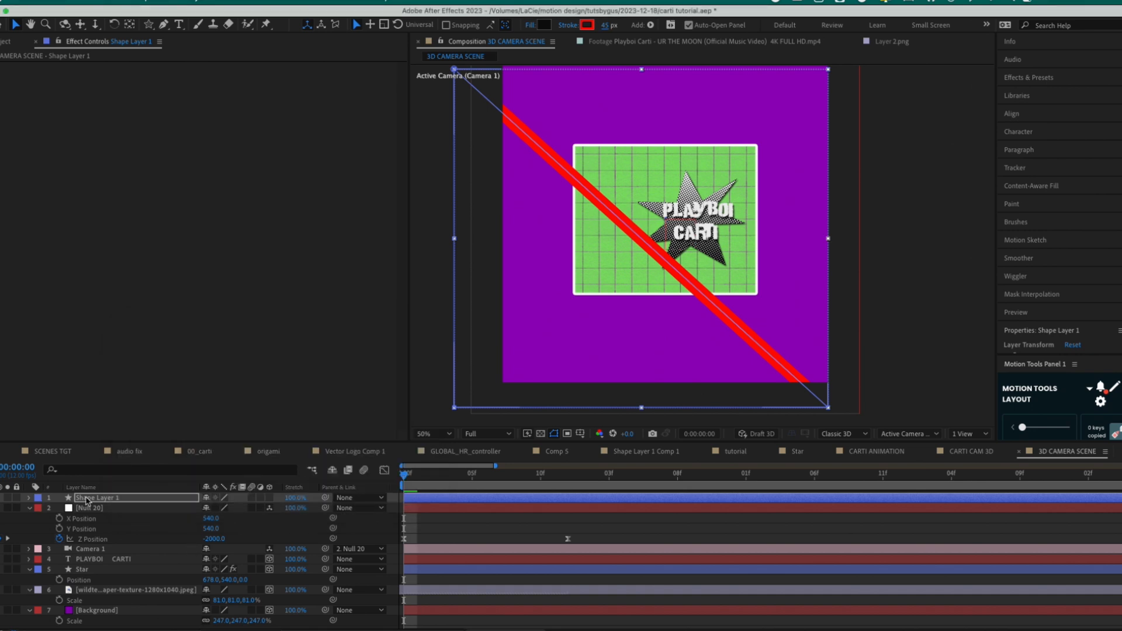
Add a Stroke layer style to the diagonal stripe, colour it white and increase its size
right_click(113, 498)
mouse_move(168, 429)
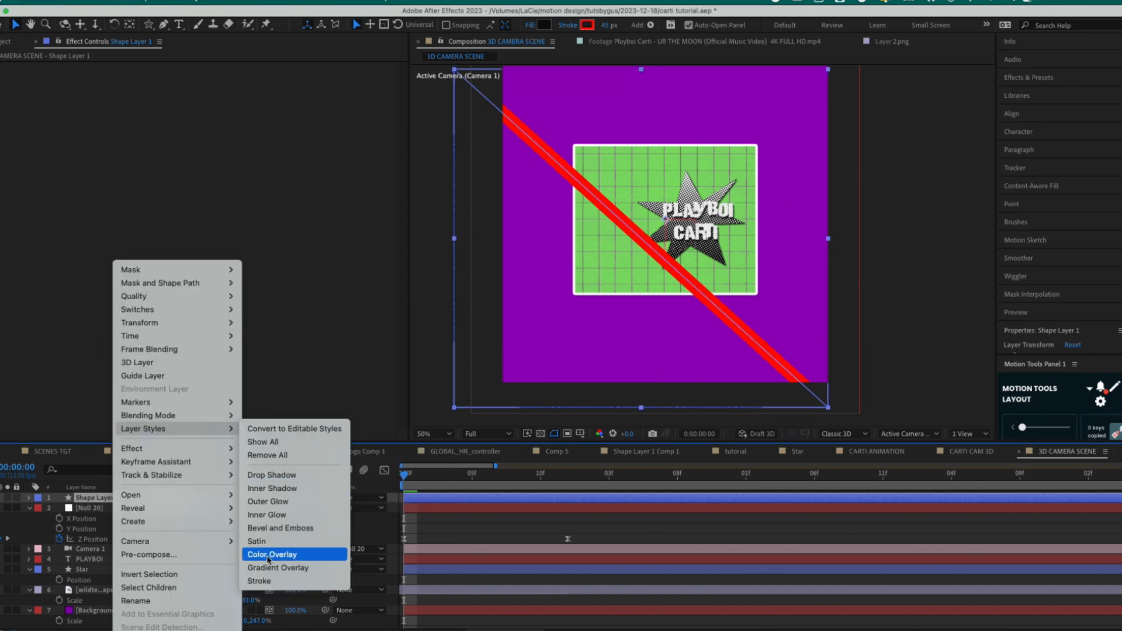
left_click(260, 582)
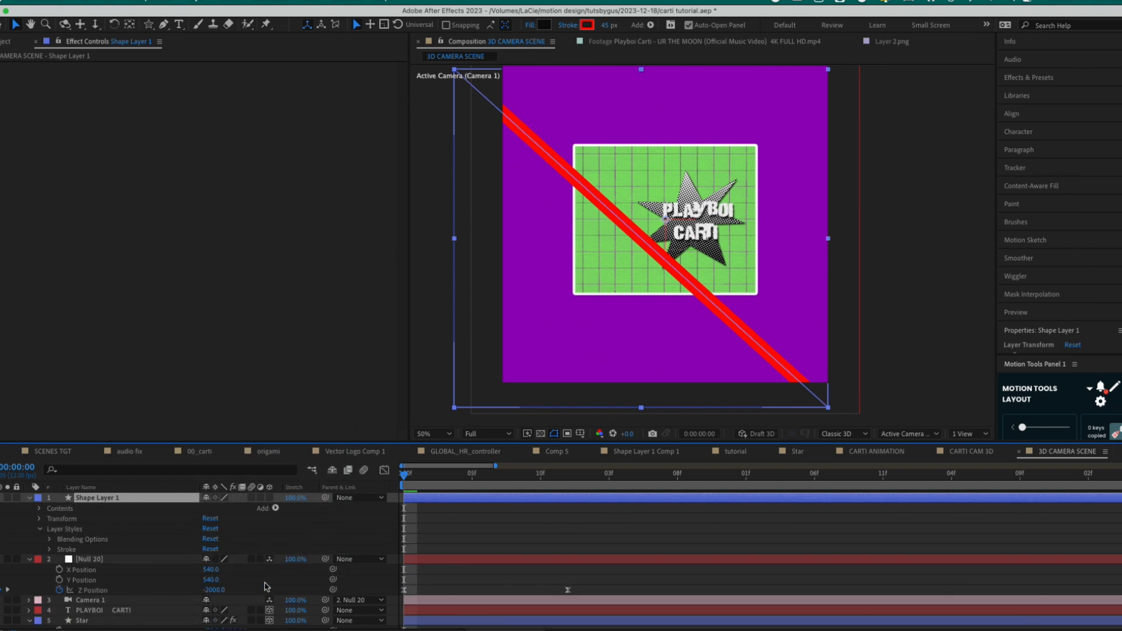
left_click(49, 550)
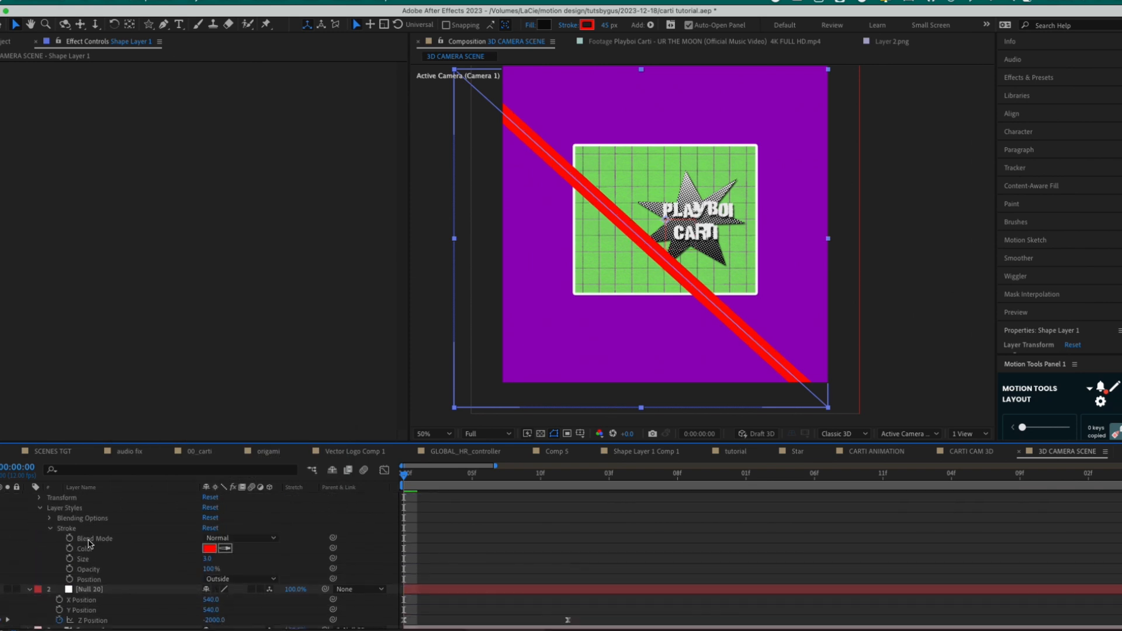
left_click(209, 536)
left_click(393, 344)
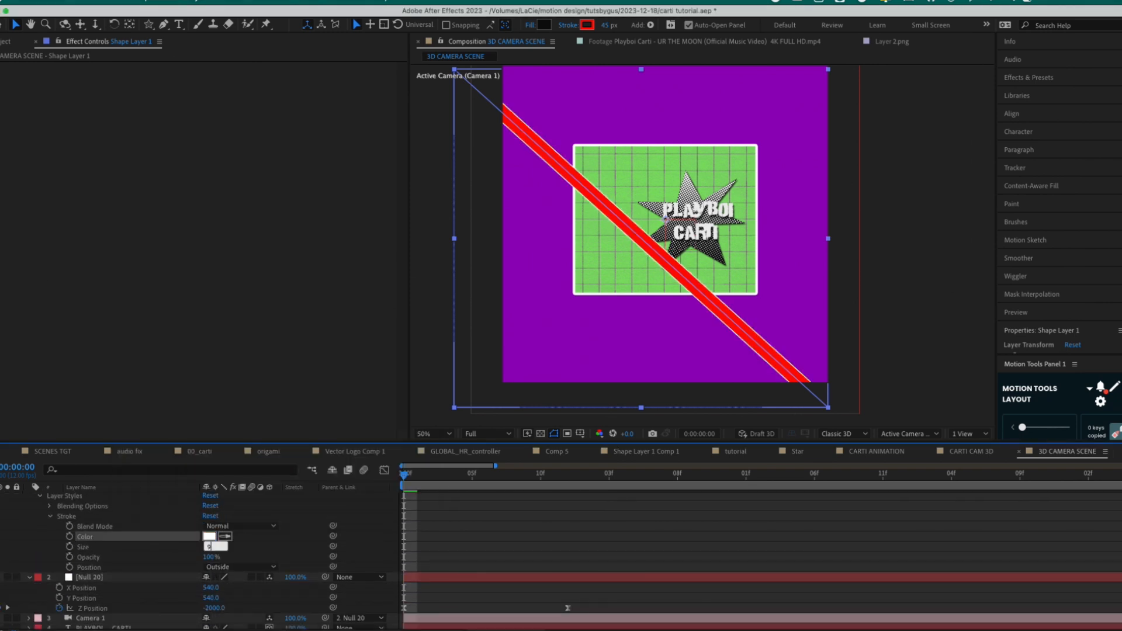
left_click_drag(208, 547, 250, 548)
Add a Drop Shadow layer style to the stripe with 40% opacity, 159° angle, distance 57 and size 22
scroll(494, 517, "up", 3)
right_click(96, 498)
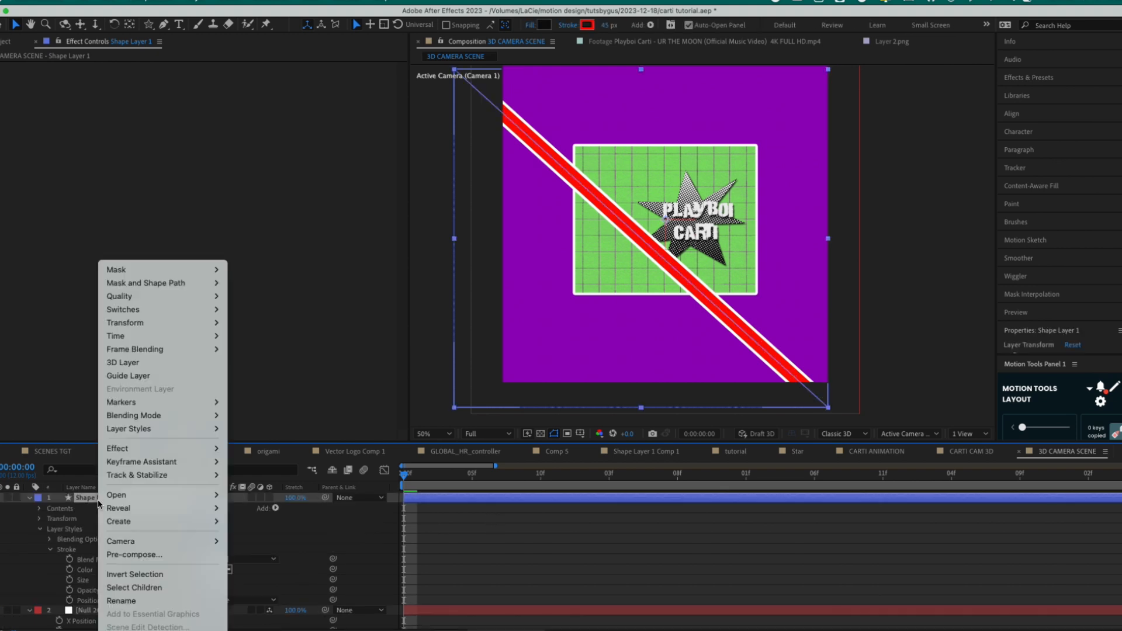
mouse_move(163, 432)
left_click(321, 473)
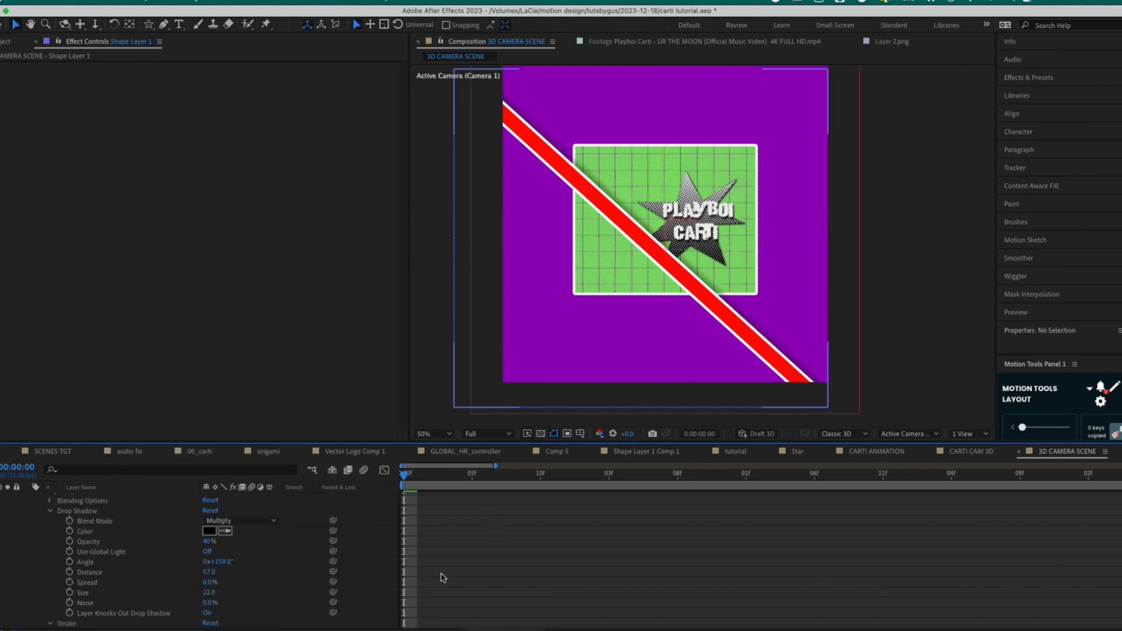
Move the stripe toward the frame's lower-left corner and make it a 3D layer
left_click_drag(724, 331, 672, 365)
scroll(204, 529, "up", 3)
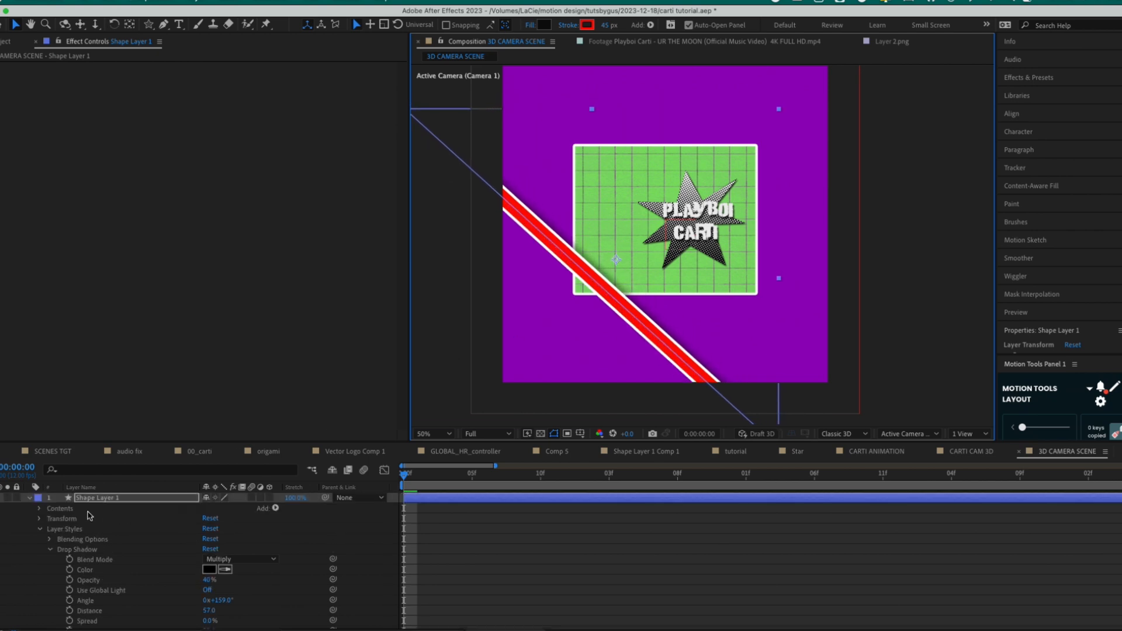
left_click(270, 498)
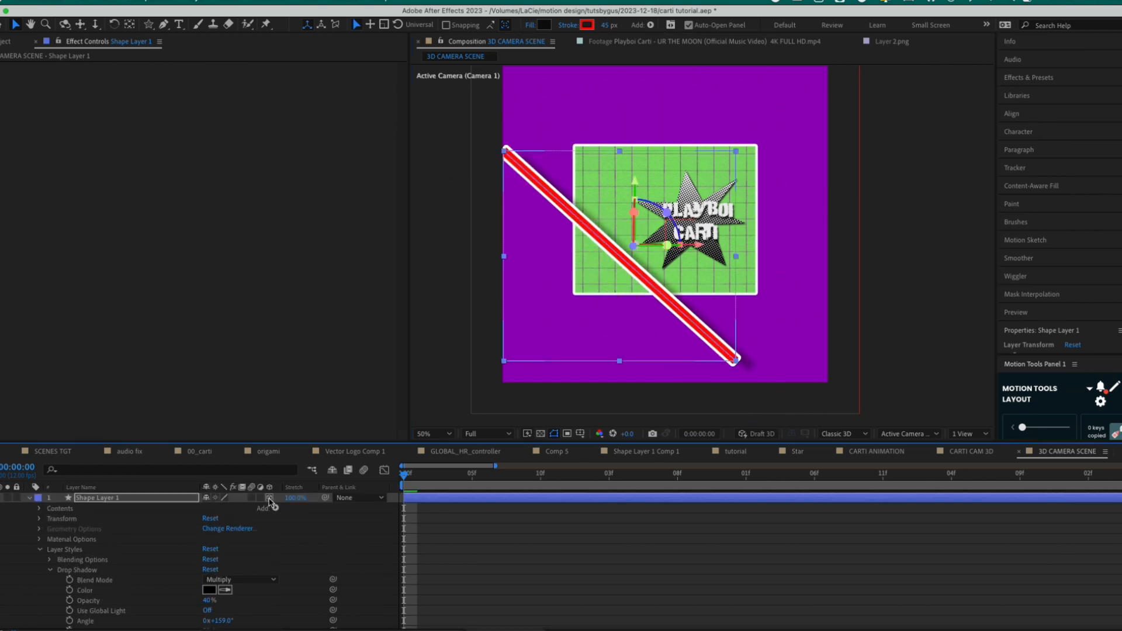
Scale the stripe layer to 169% so it spans beyond the frame edges
key("u")
key("u")
left_click_drag(221, 513, 264, 513)
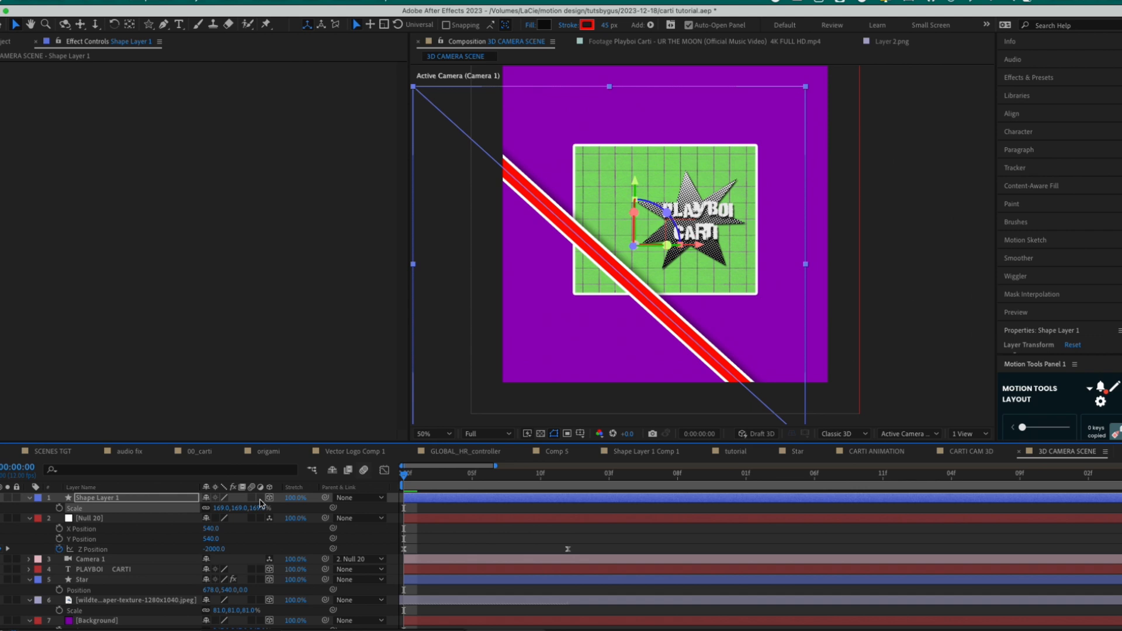
Set the stripe layer's Z position to -1000 and preview the camera move
key("p")
left_click(241, 509)
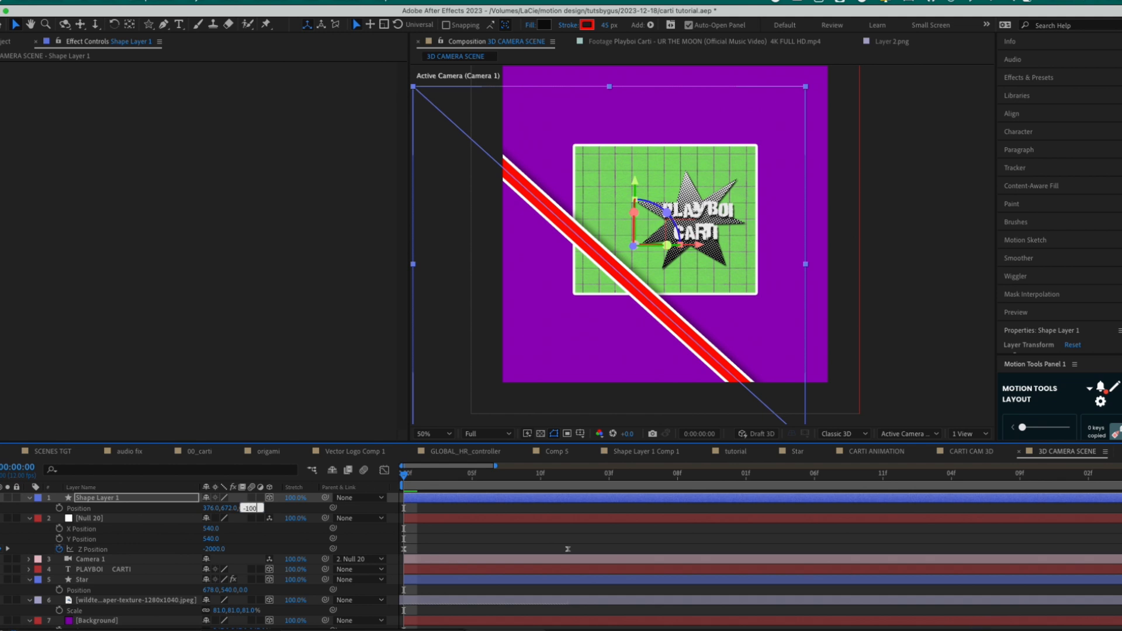
key("Return")
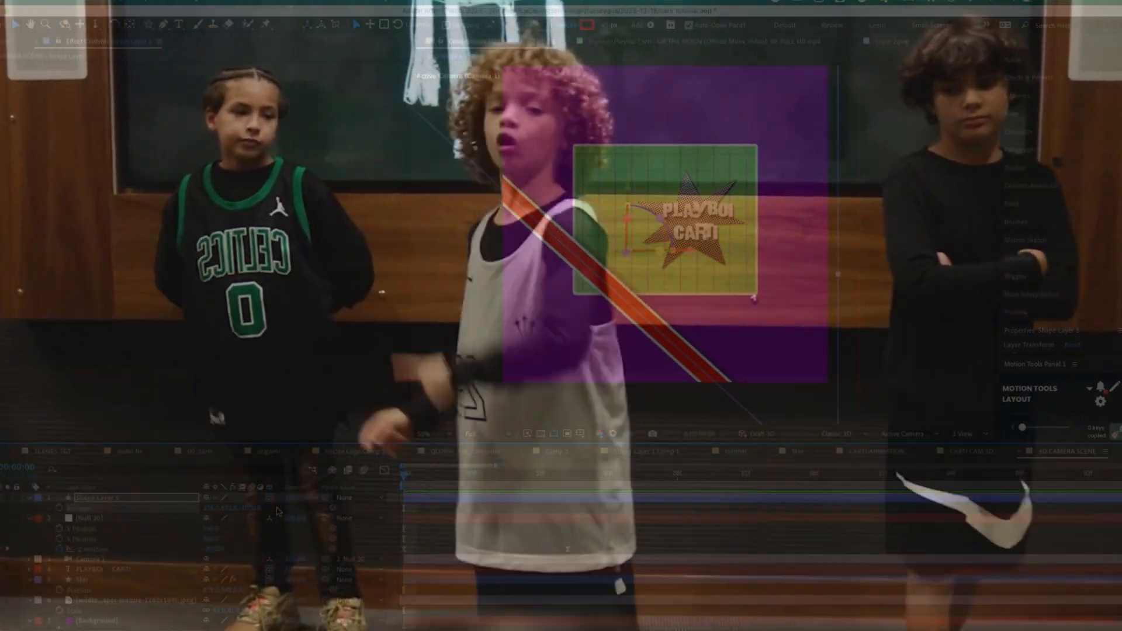
key("space")
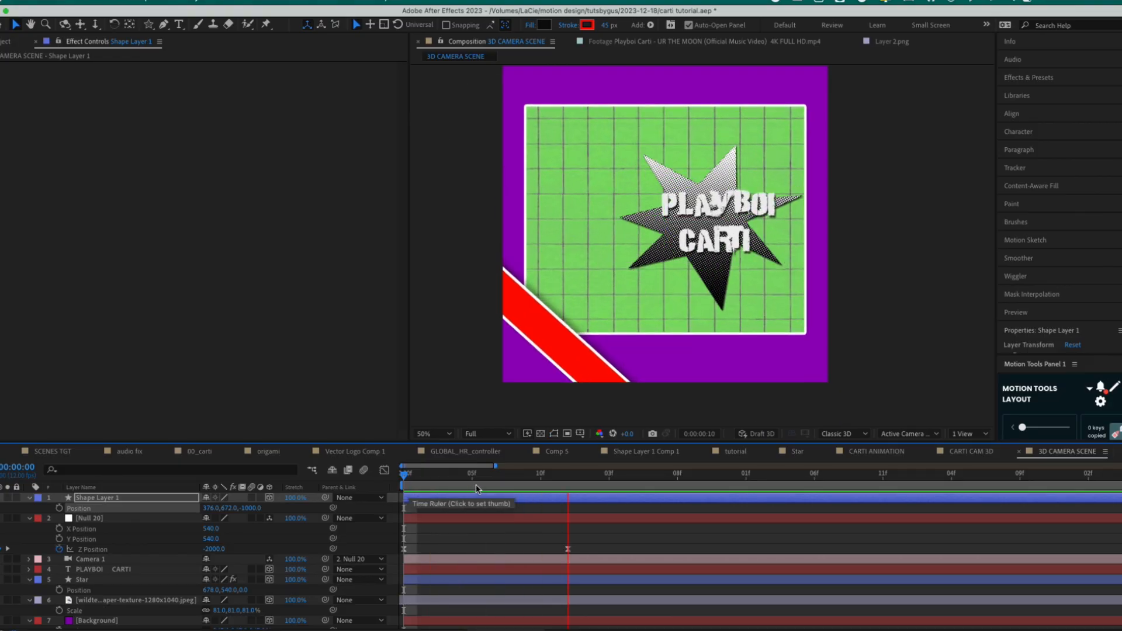
key("space")
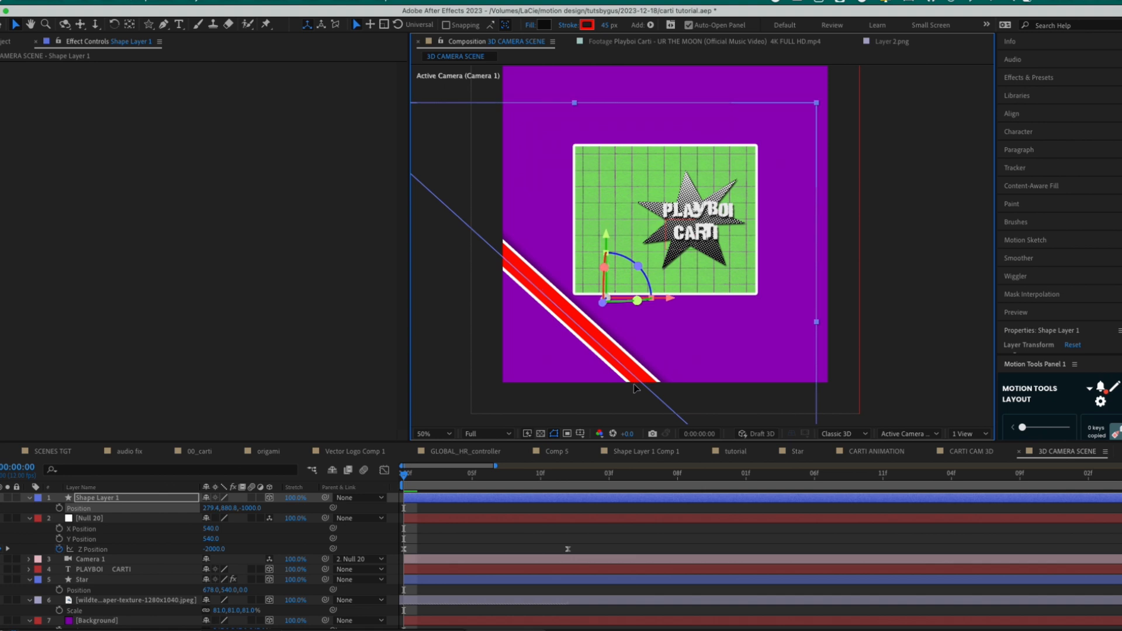
Preview the camera move from the start of the composition to check the stripe's motion
key("space")
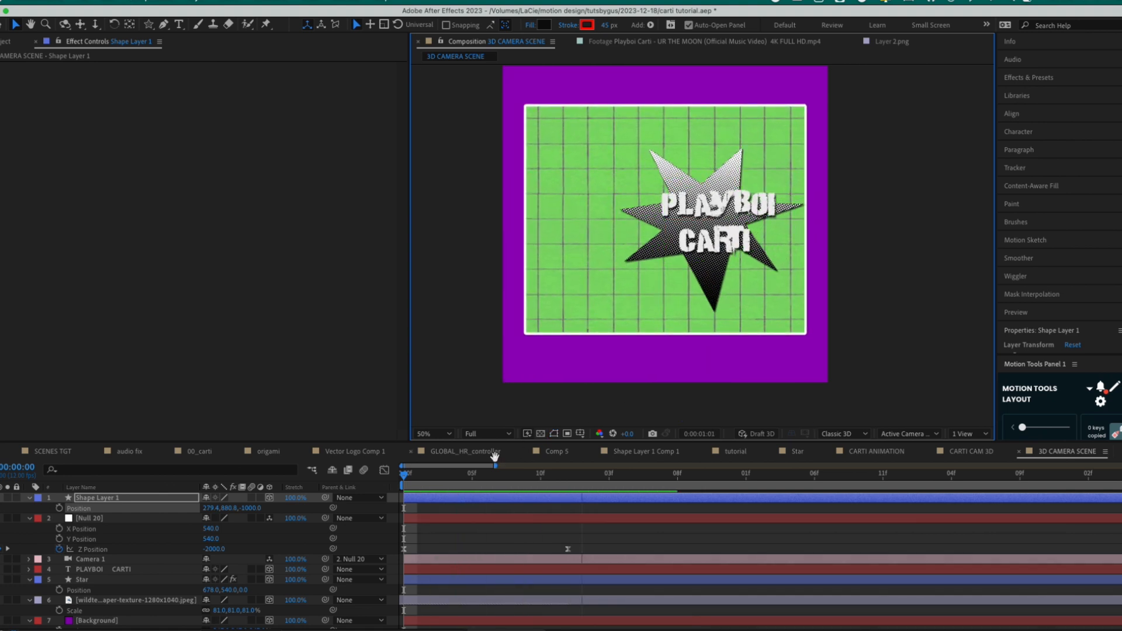
left_click_drag(429, 479, 376, 482)
key("space")
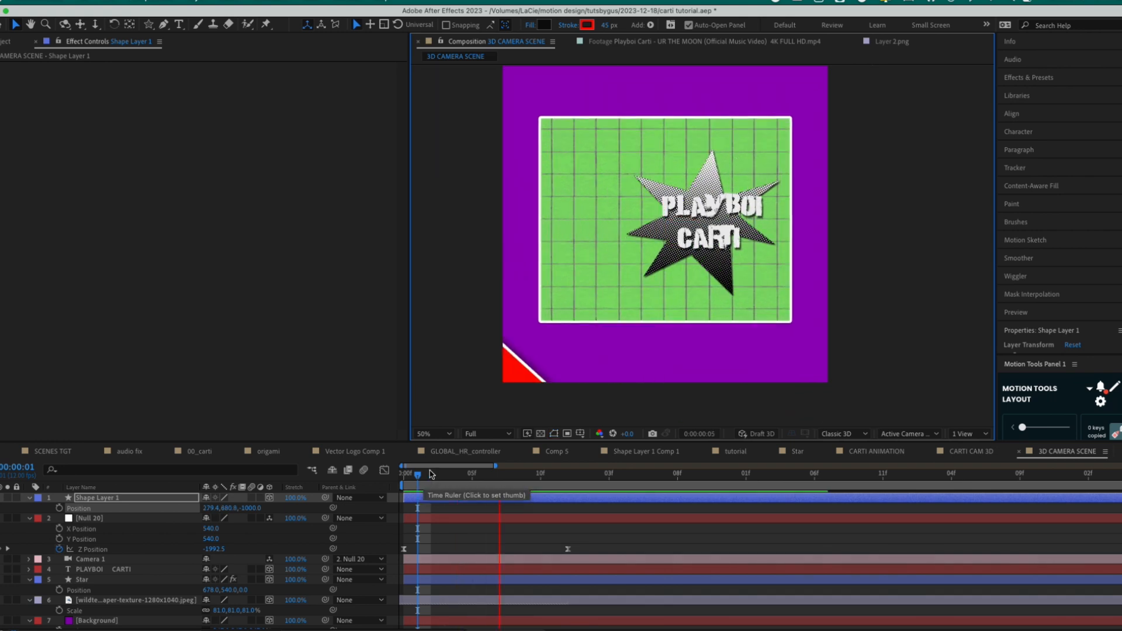
key("space")
left_click_drag(466, 475, 399, 480)
Duplicate the stripe layer and set the copy's position to 655.2, 904.2, 200
key("super+d")
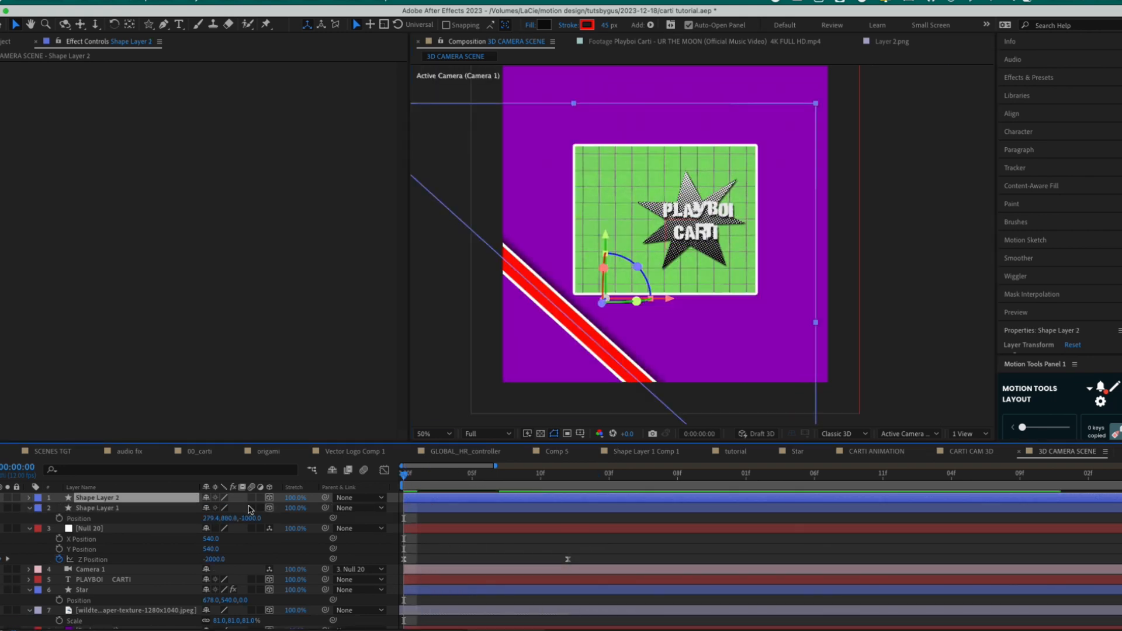
key("p")
left_click_drag(219, 508, 497, 513)
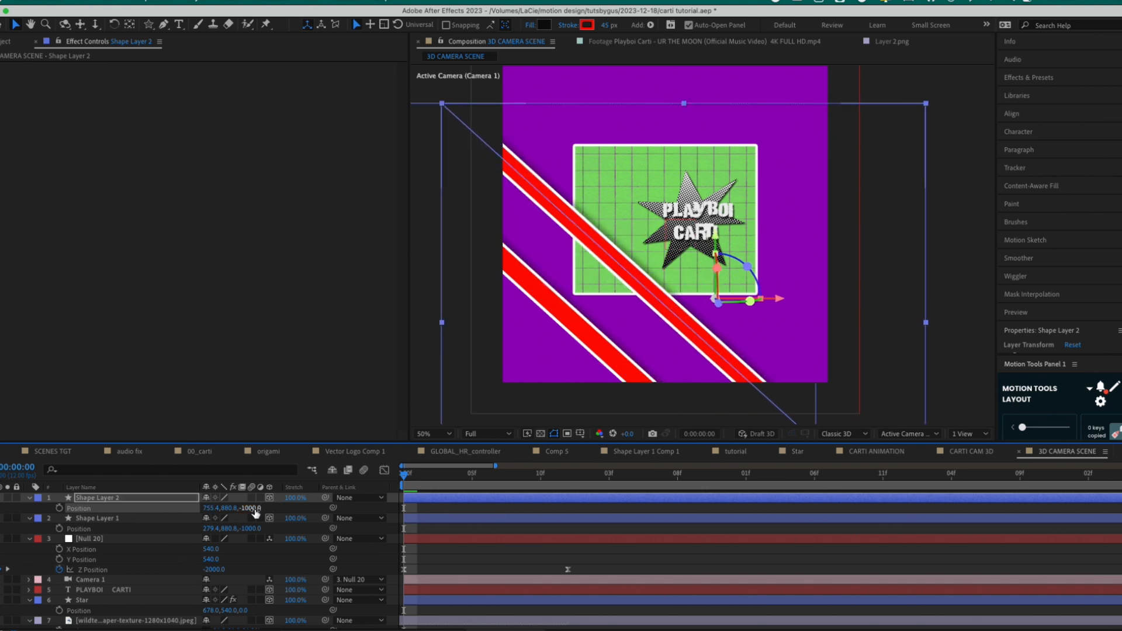
left_click_drag(258, 511, 444, 496)
Duplicate the second stripe, rotate the copy nearly horizontal across the frame's upper edge at 631.8, 55.2, -600, and preview it
key("super+d")
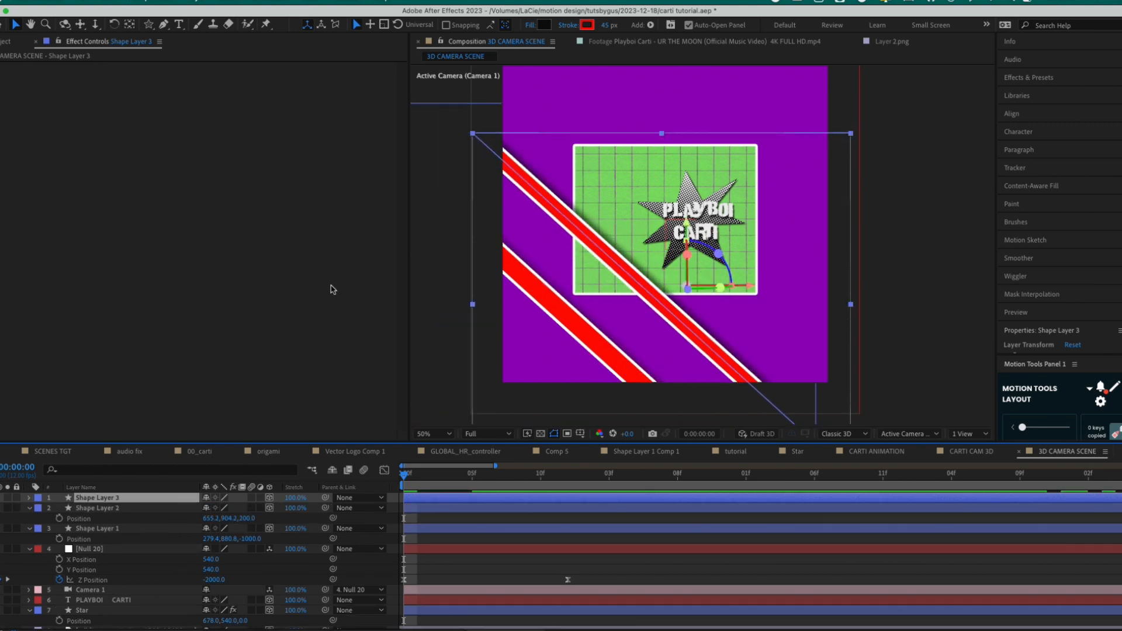
key("r")
left_click_drag(218, 538, 294, 530)
type("-")
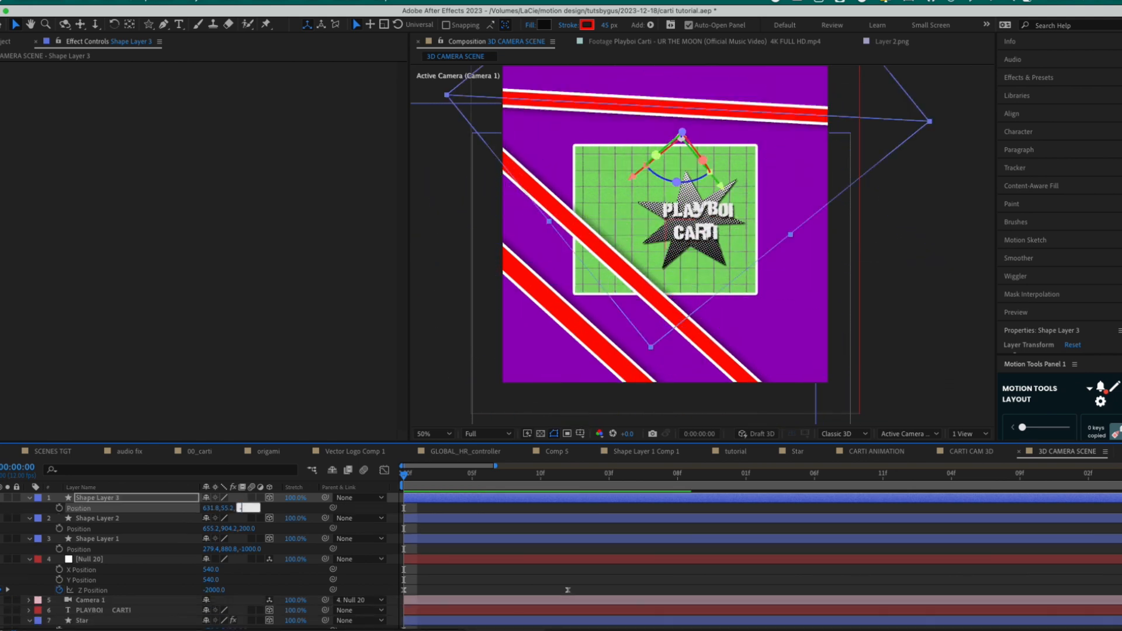
type("600")
key("Return")
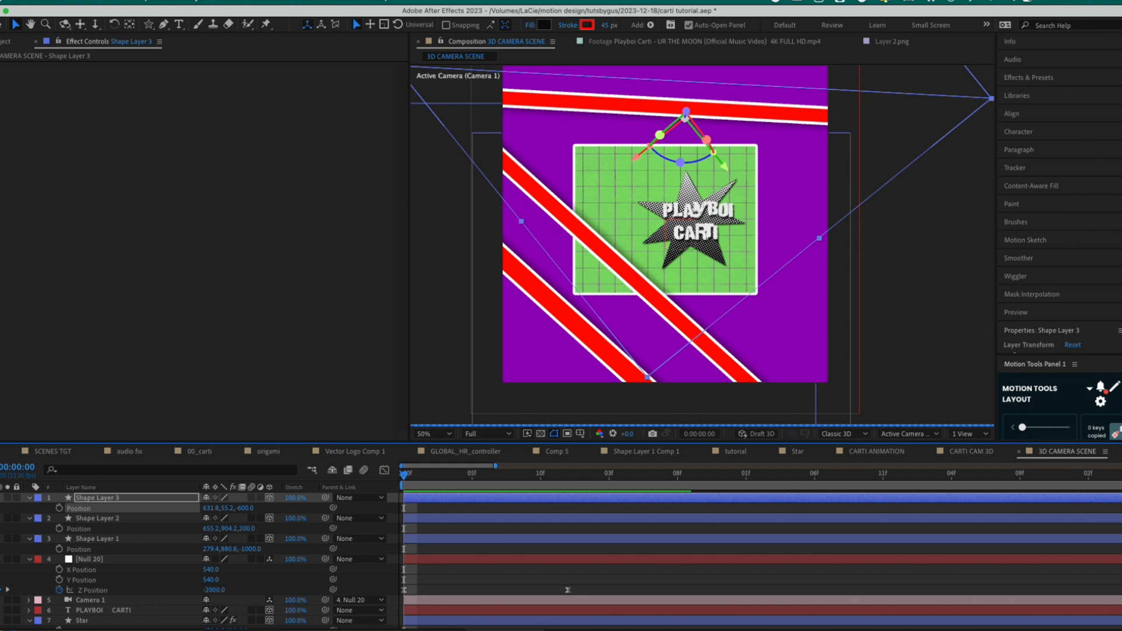
key("space")
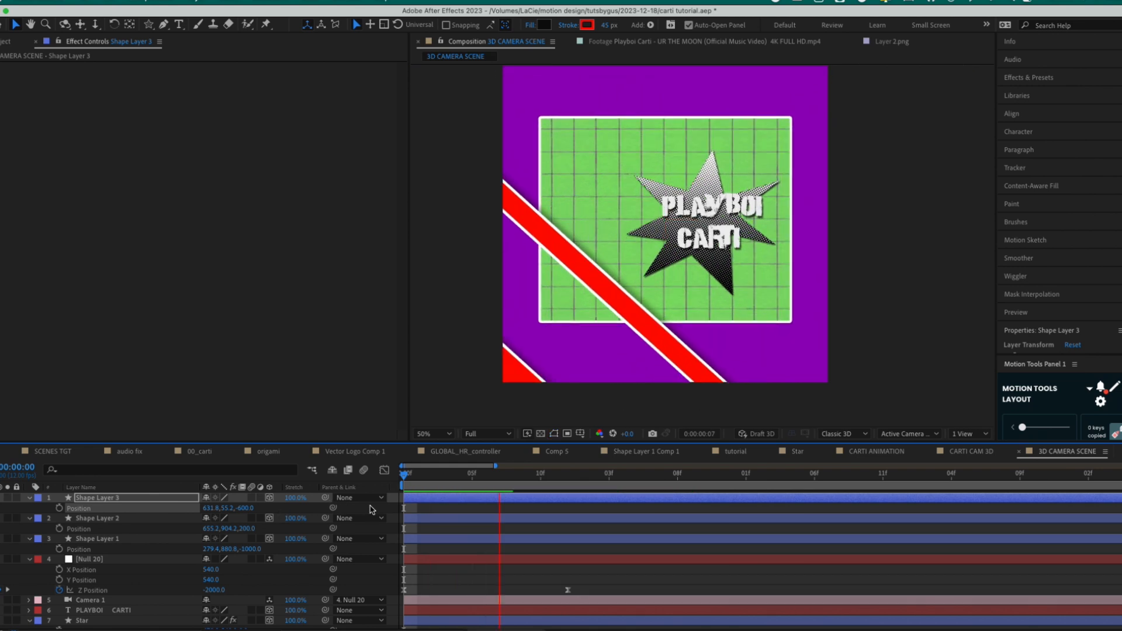
Set Shape Layer 1's Z Rotation to -53° so its stripe crosses the second one, and preview the animation
key("r")
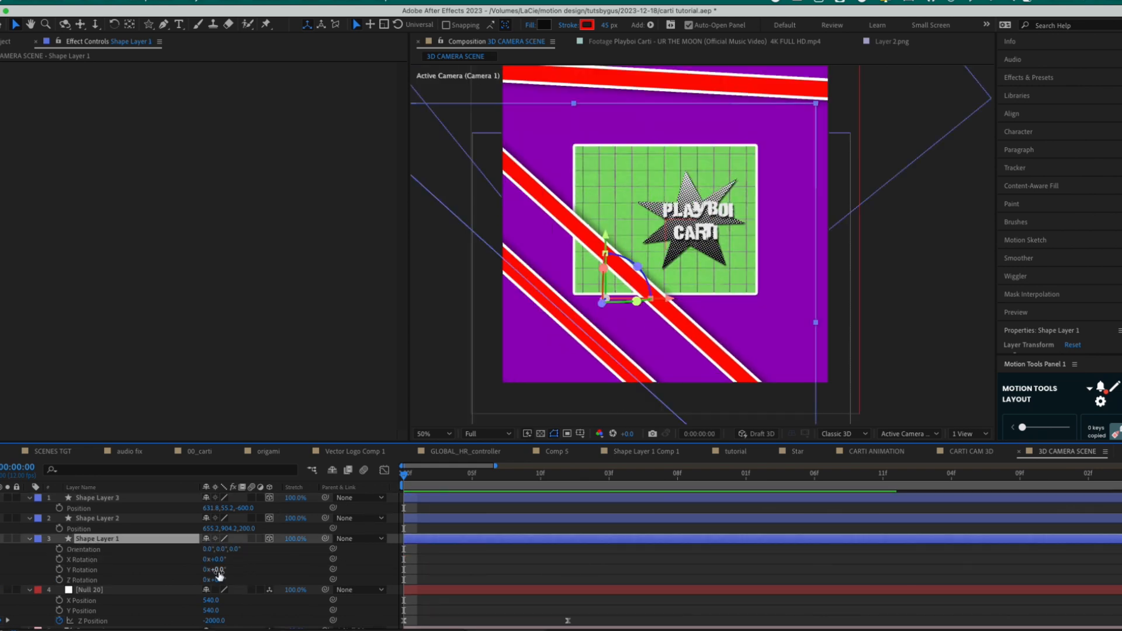
left_click_drag(217, 579, 188, 588)
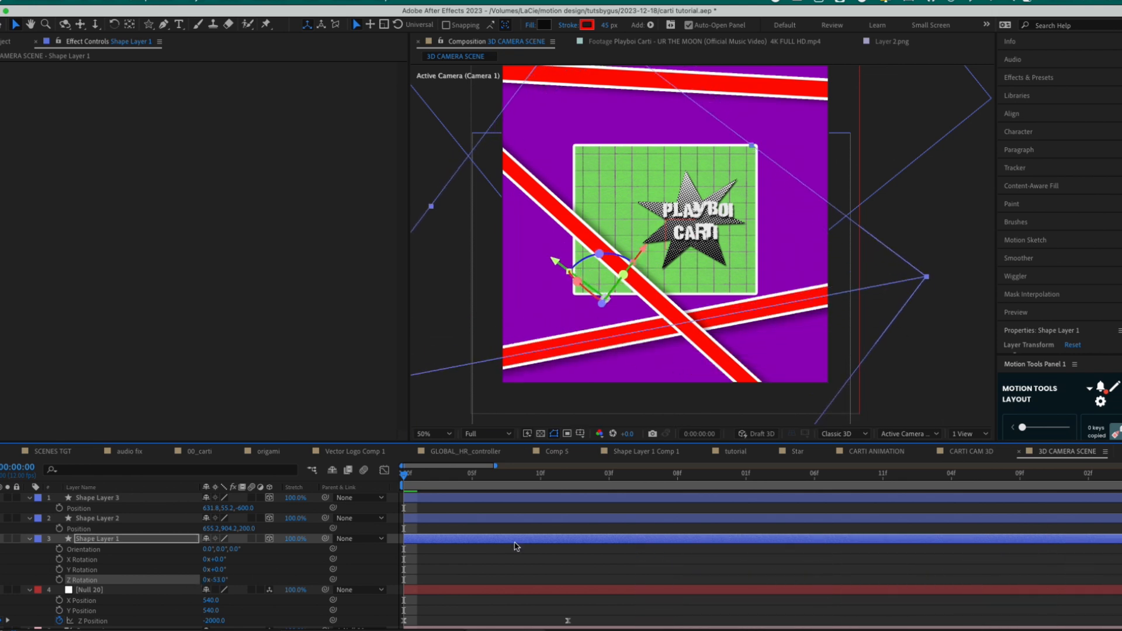
key("space")
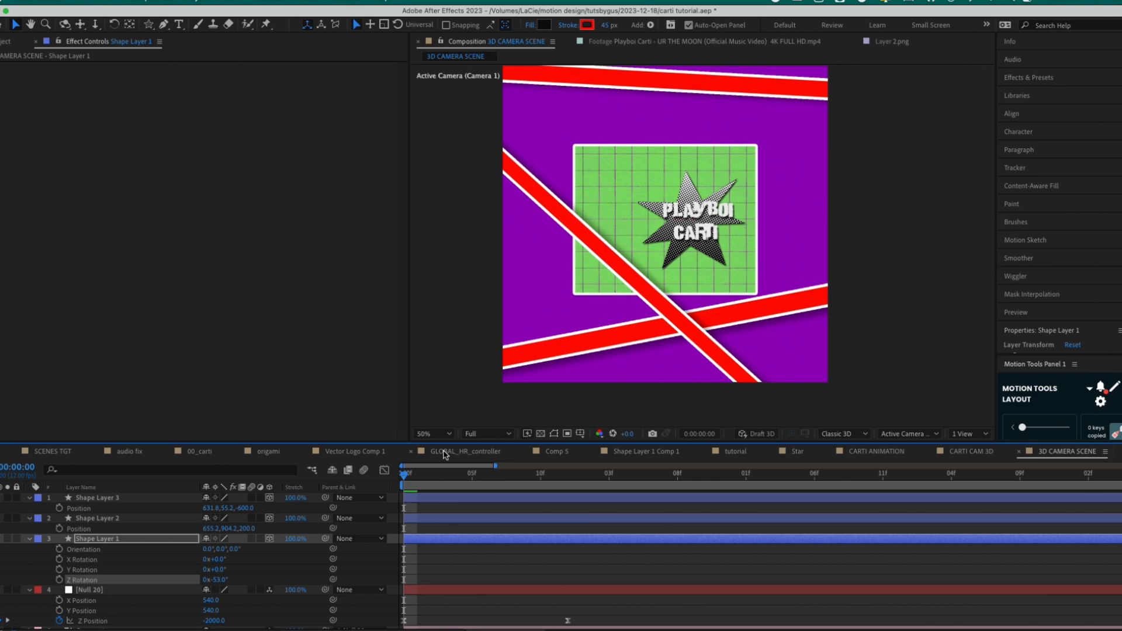
Deselect everything and collapse all expanded layer properties in the timeline
left_click(41, 571)
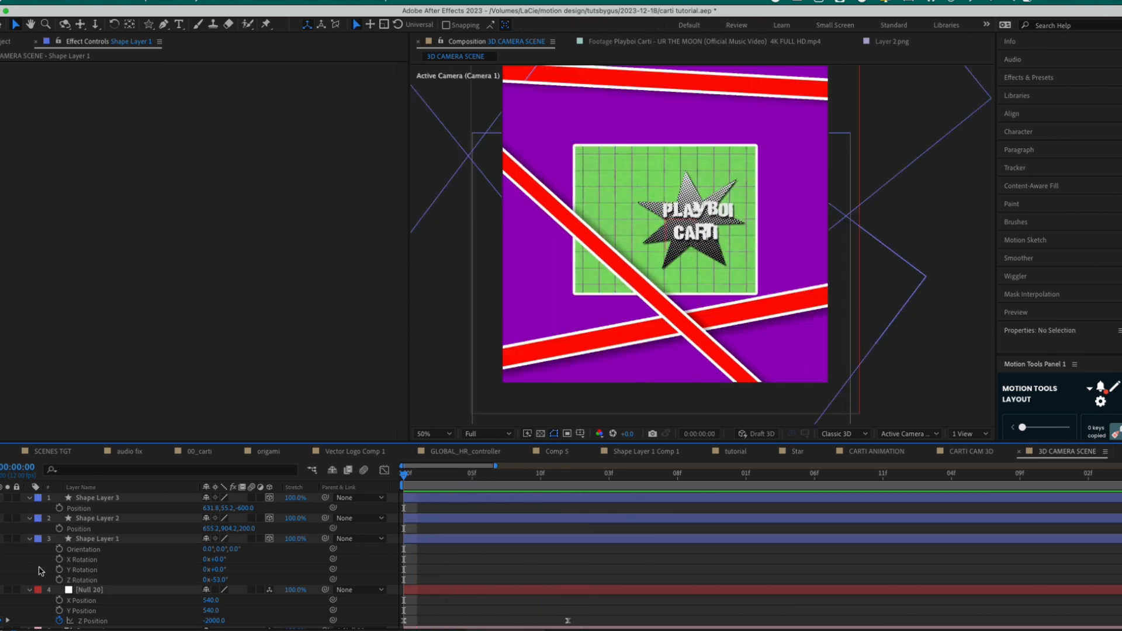
scroll(98, 555, "down", 4)
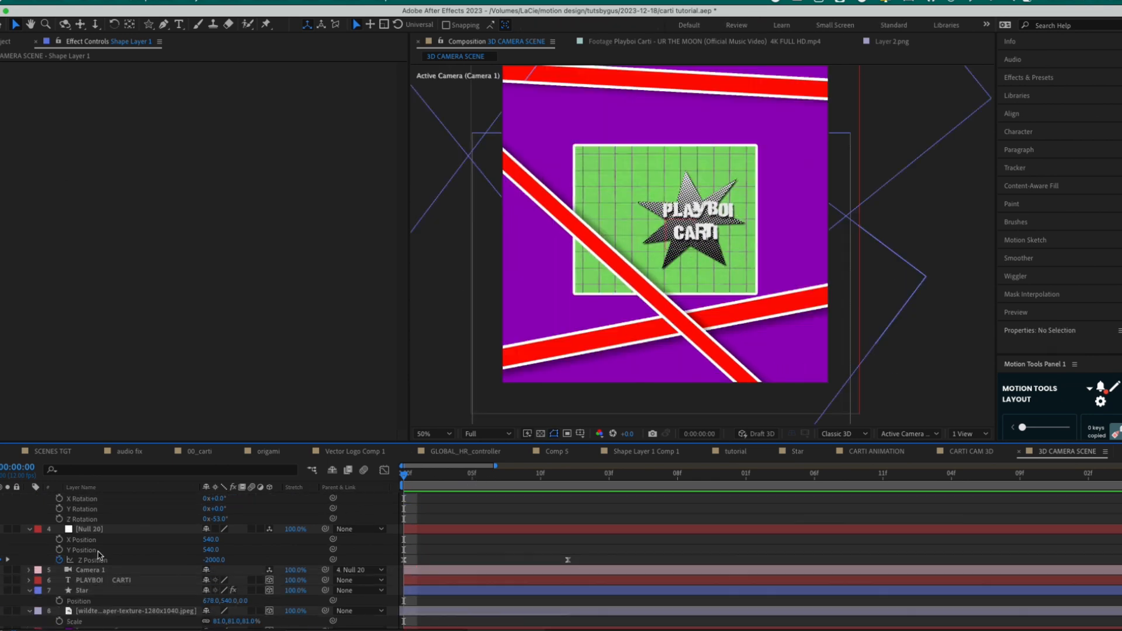
scroll(99, 556, "up", 4)
scroll(104, 594, "down", 3)
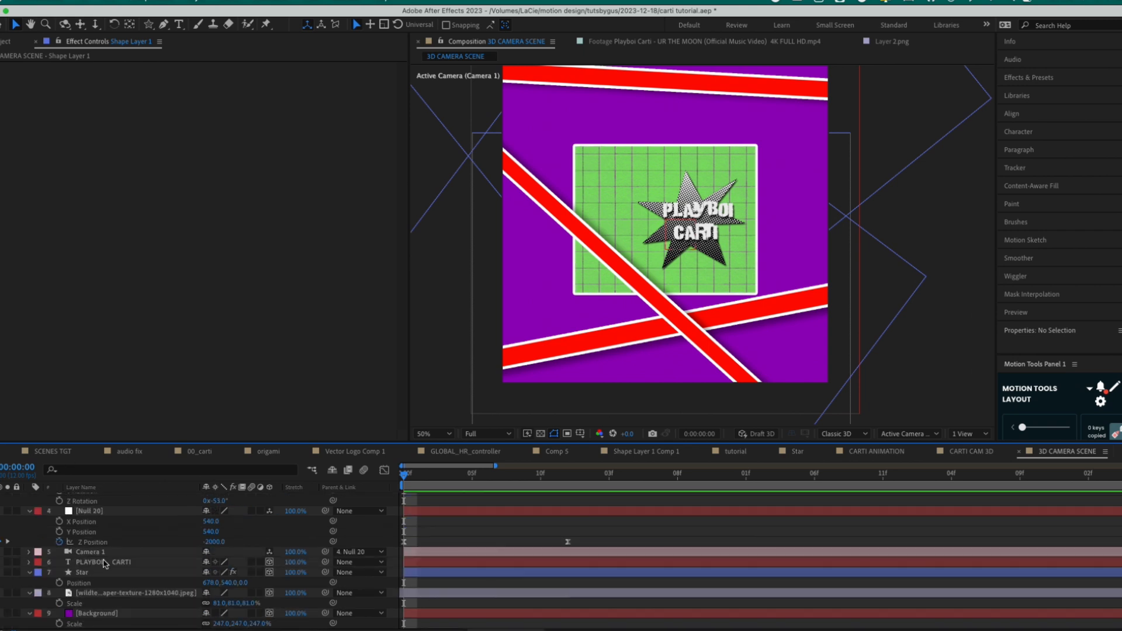
scroll(95, 522, "up", 3)
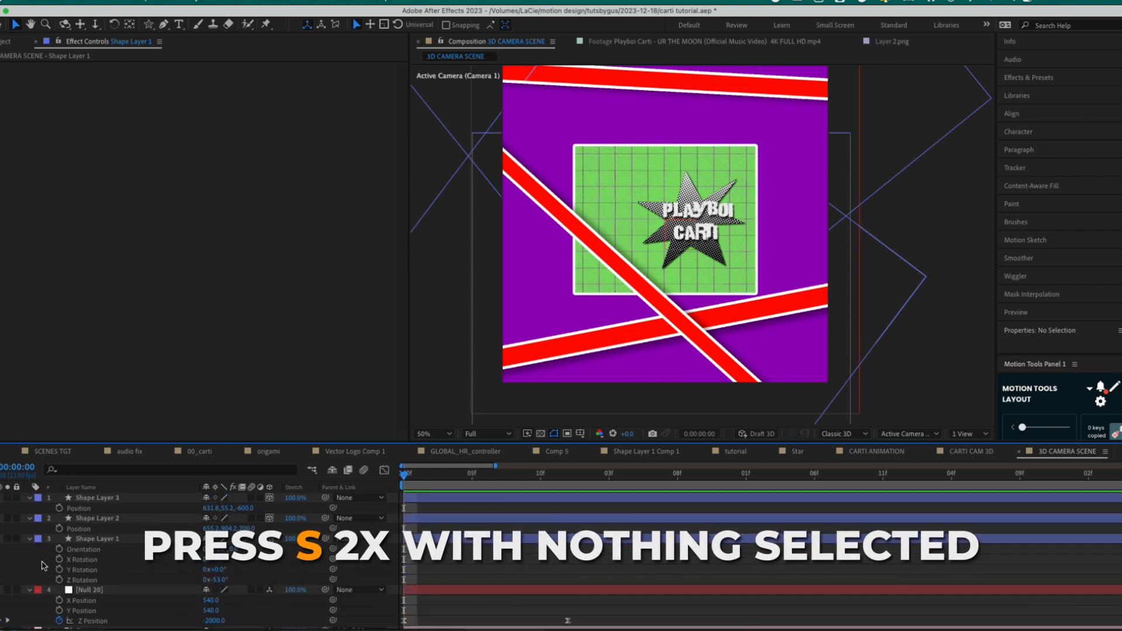
key("s")
key("s")
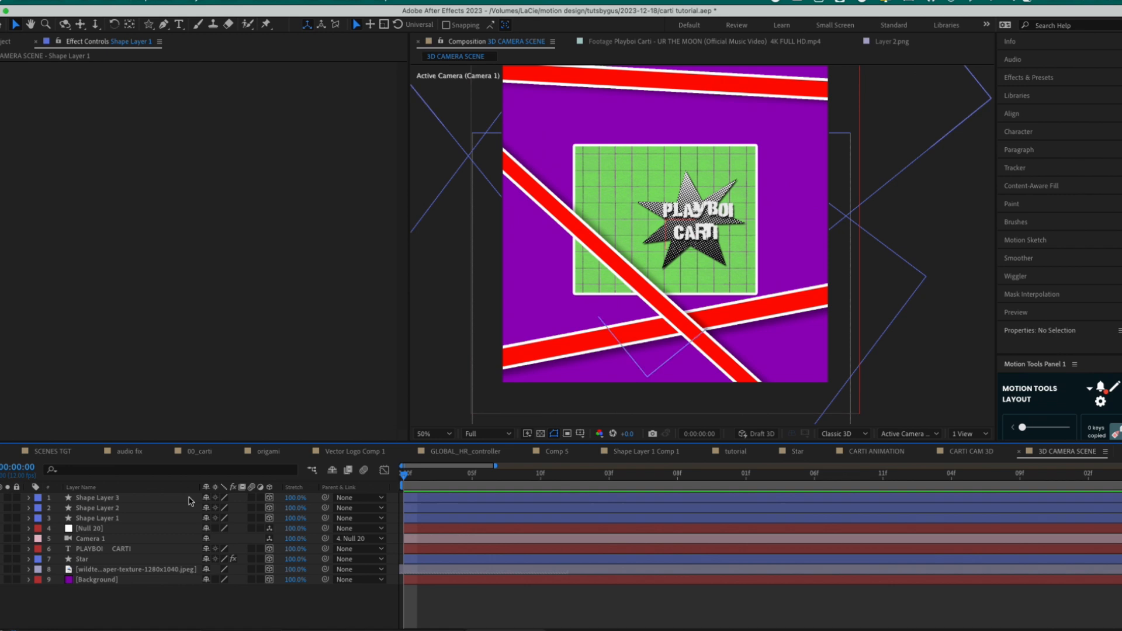
Reveal Camera 1's camera options and turn on Depth of Field
left_click(29, 539)
left_click(38, 561)
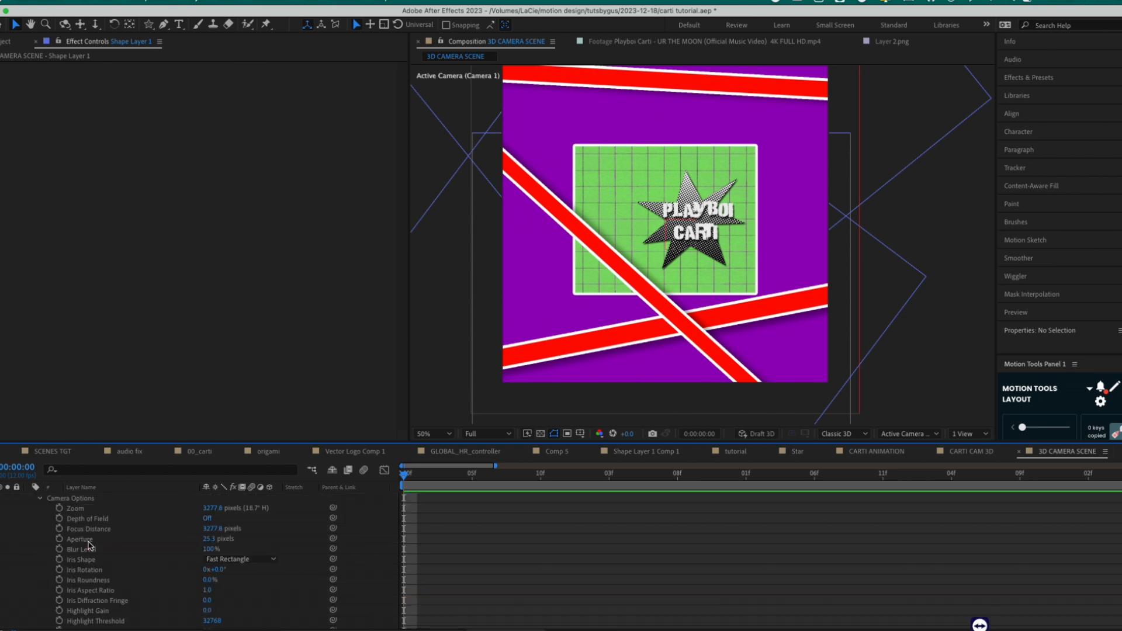
left_click(135, 519)
left_click(207, 518)
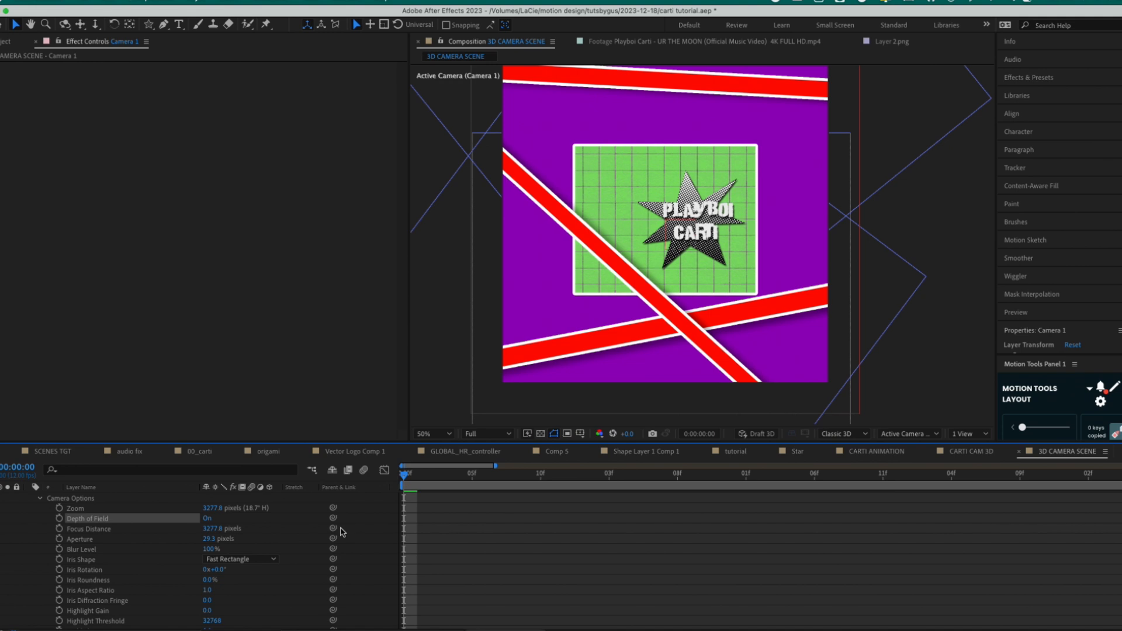
Set the camera's Aperture to 337.3 pixels and Blur Level to 78%, and raise the Focus Distance to 3764.8 pixels
left_click(190, 539)
mouse_move(211, 539)
left_mouse_down()
mouse_move(315, 550)
mouse_move(229, 539)
left_mouse_up()
left_click_drag(211, 529, 220, 528)
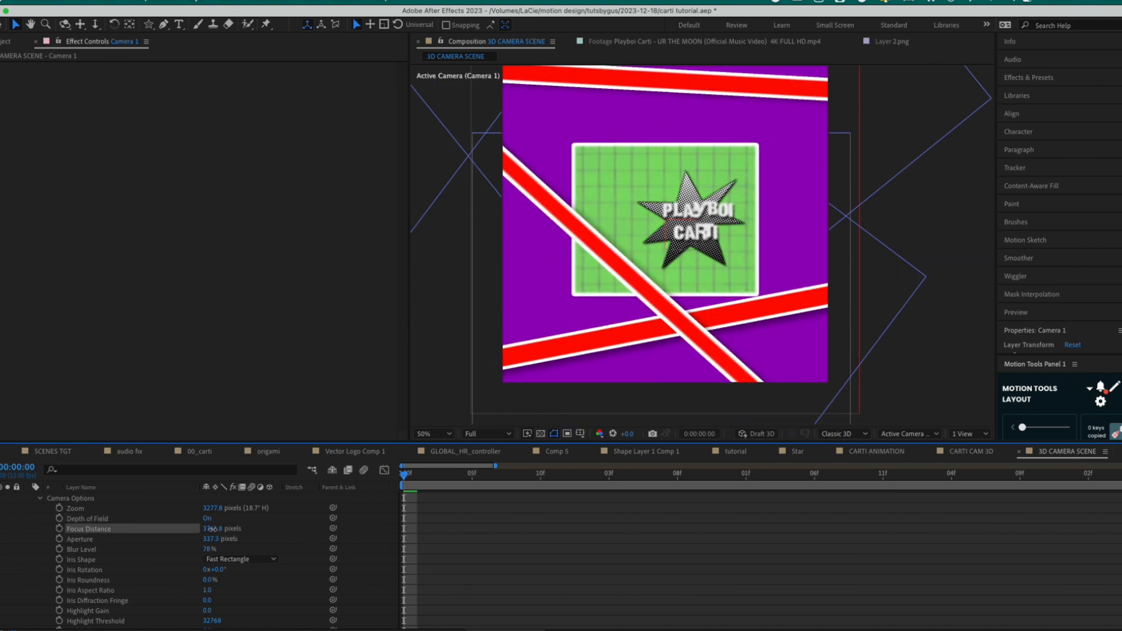
At 0:00:01:03, adjust the camera's Focus Distance to 3076.8 pixels
left_click_drag(459, 478, 610, 498)
scroll(609, 501, "up", 3)
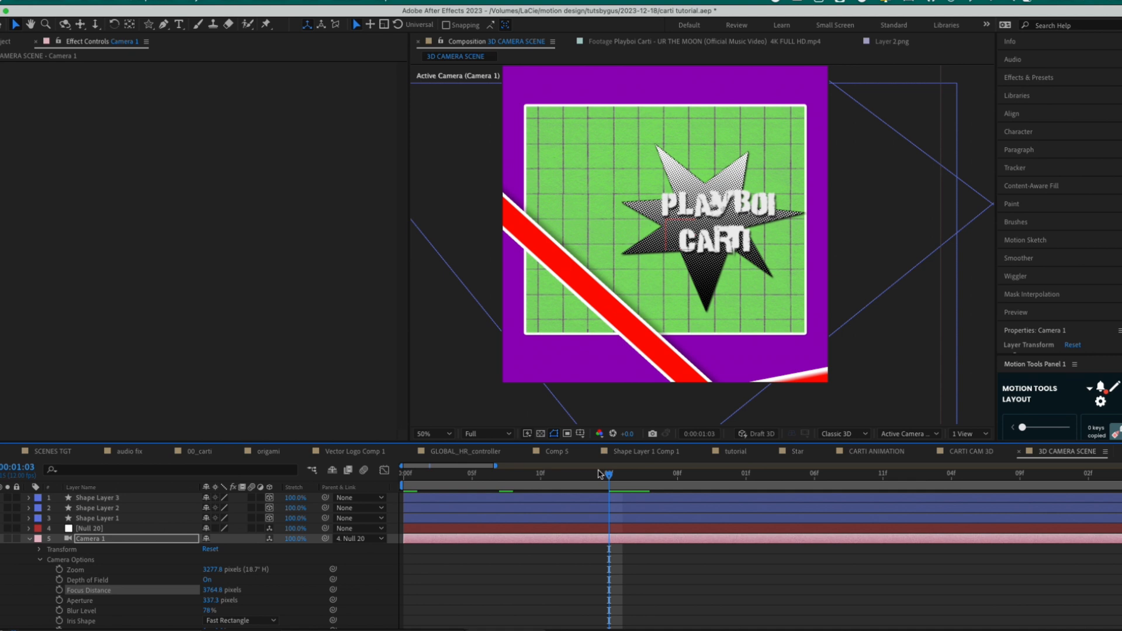
scroll(212, 564, "down", 2)
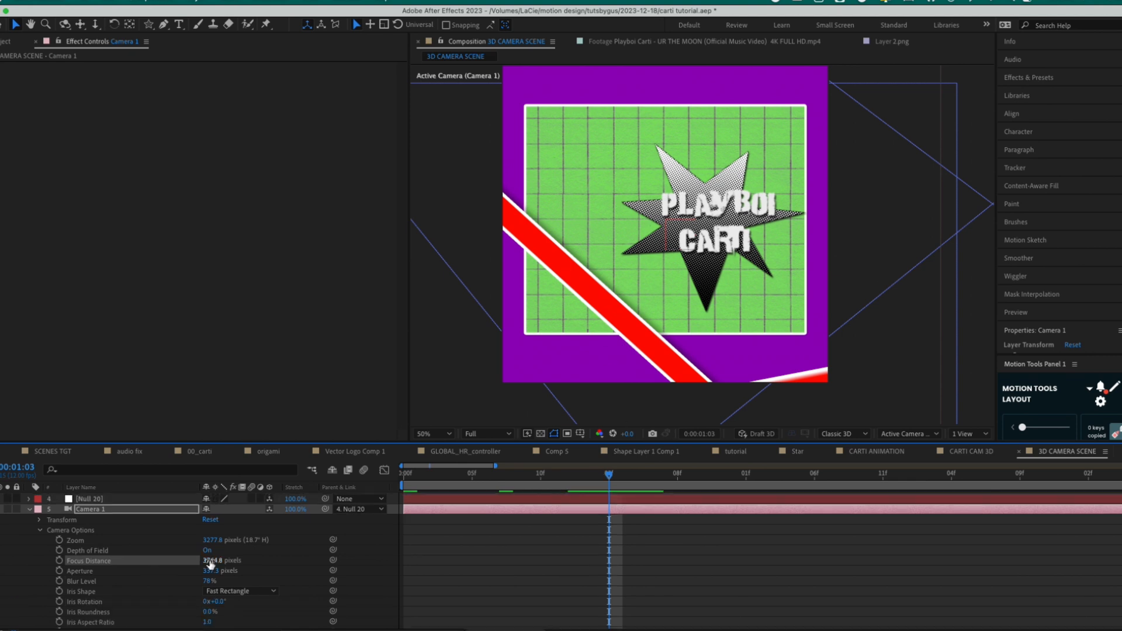
left_click_drag(209, 561, 611, 572)
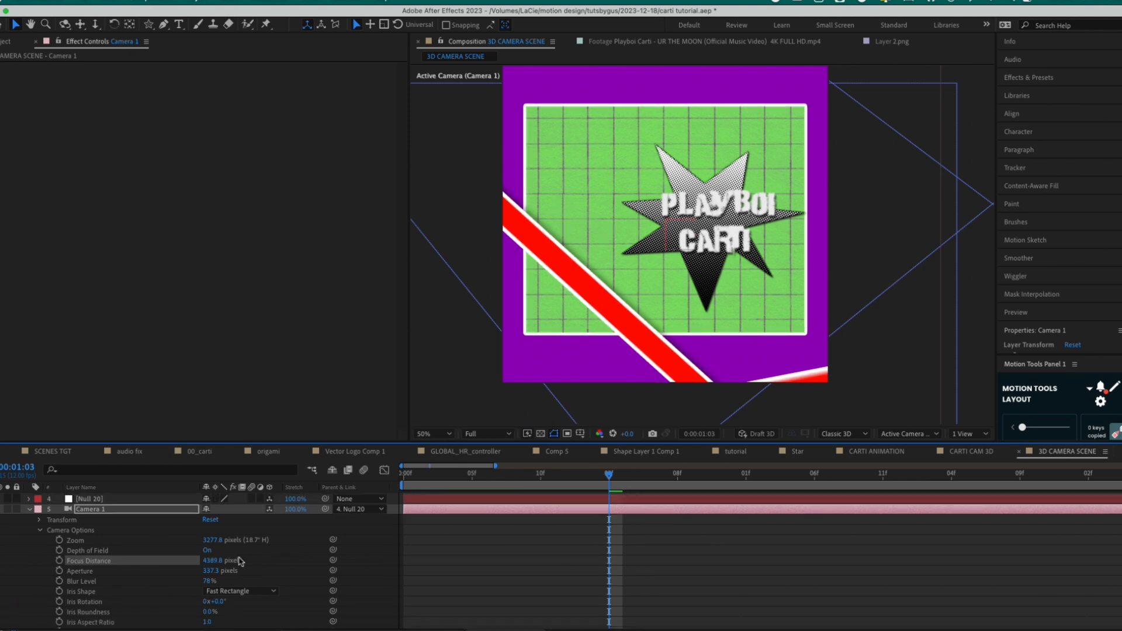
left_click_drag(213, 561, 340, 563)
left_click_drag(216, 562, 3, 594)
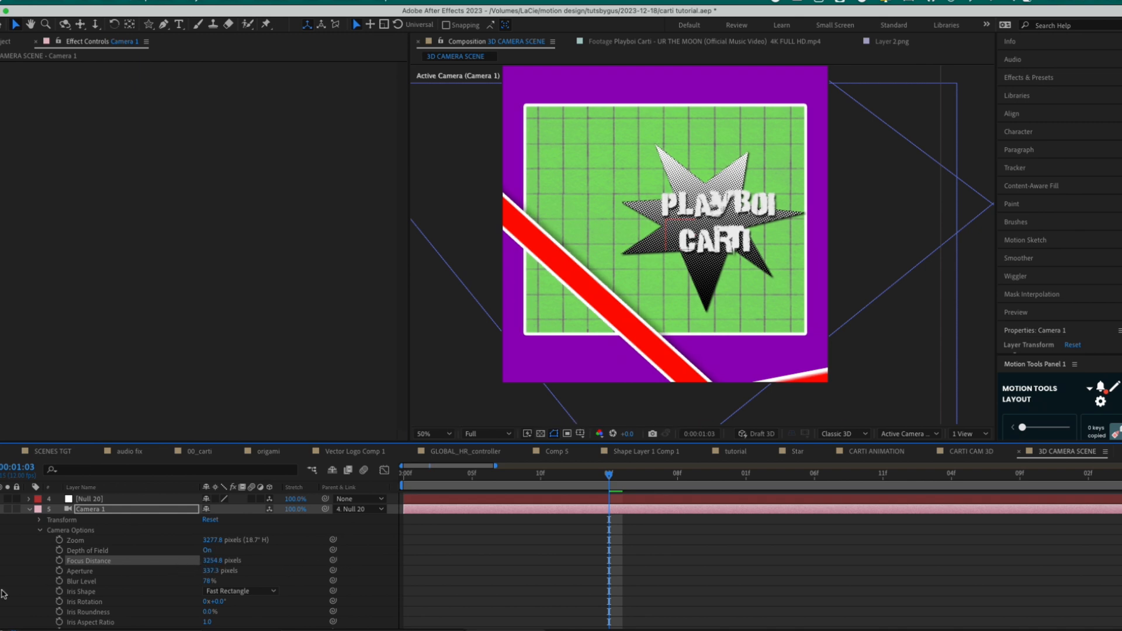
mouse_move(219, 563)
left_mouse_down()
mouse_move(205, 568)
mouse_move(230, 567)
left_mouse_up()
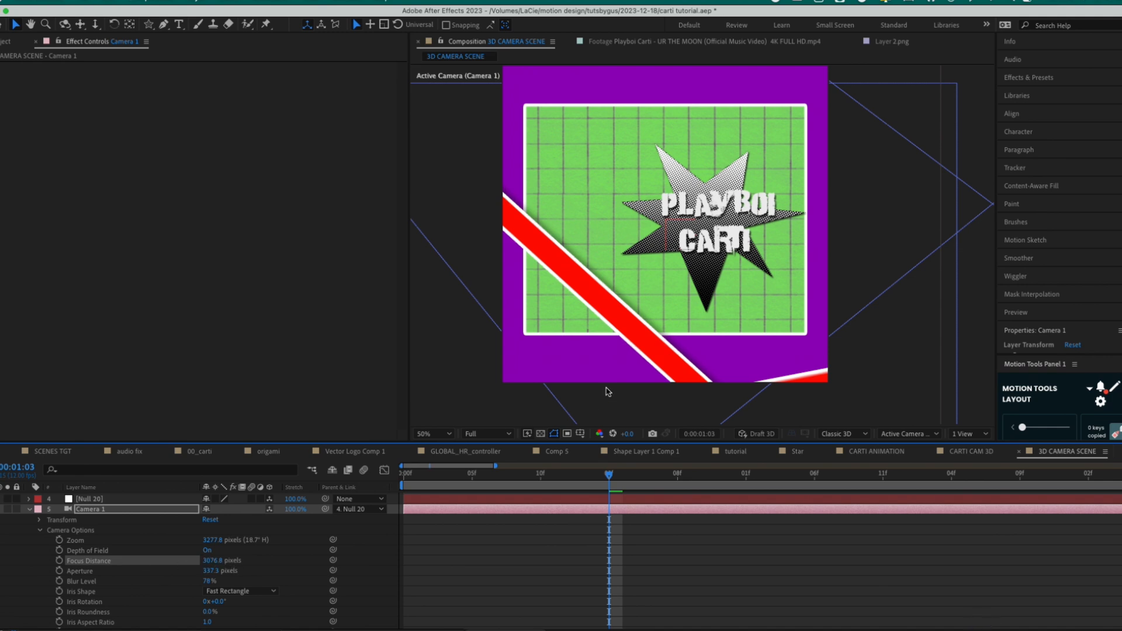
Preview the depth-of-field blur and set the camera's Iris Shape to Decagon
key("space")
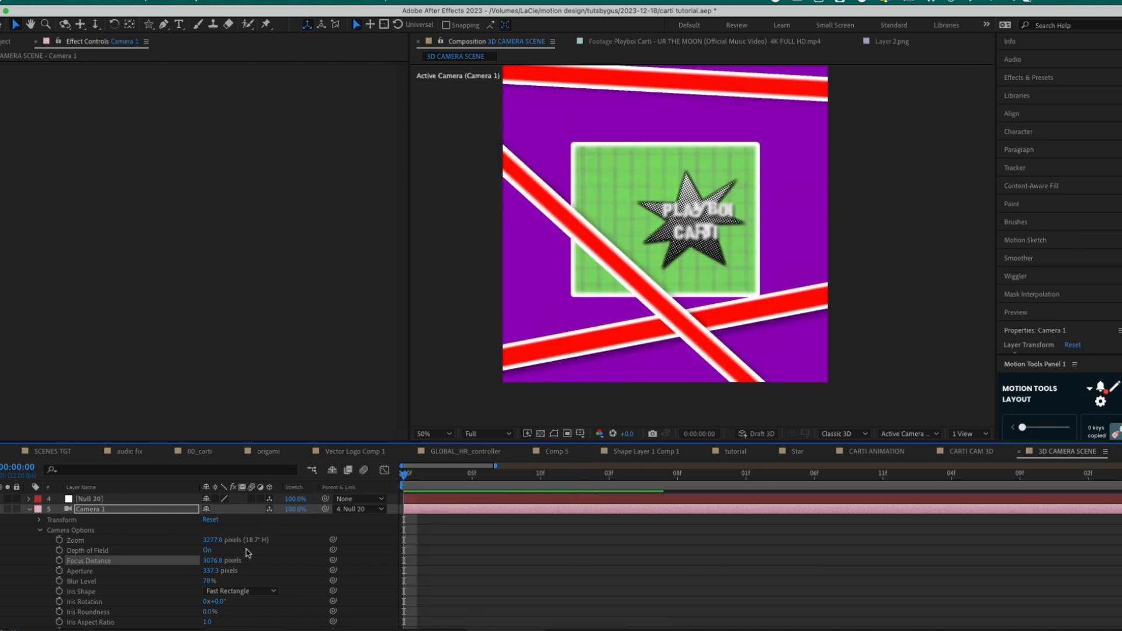
left_click(252, 592)
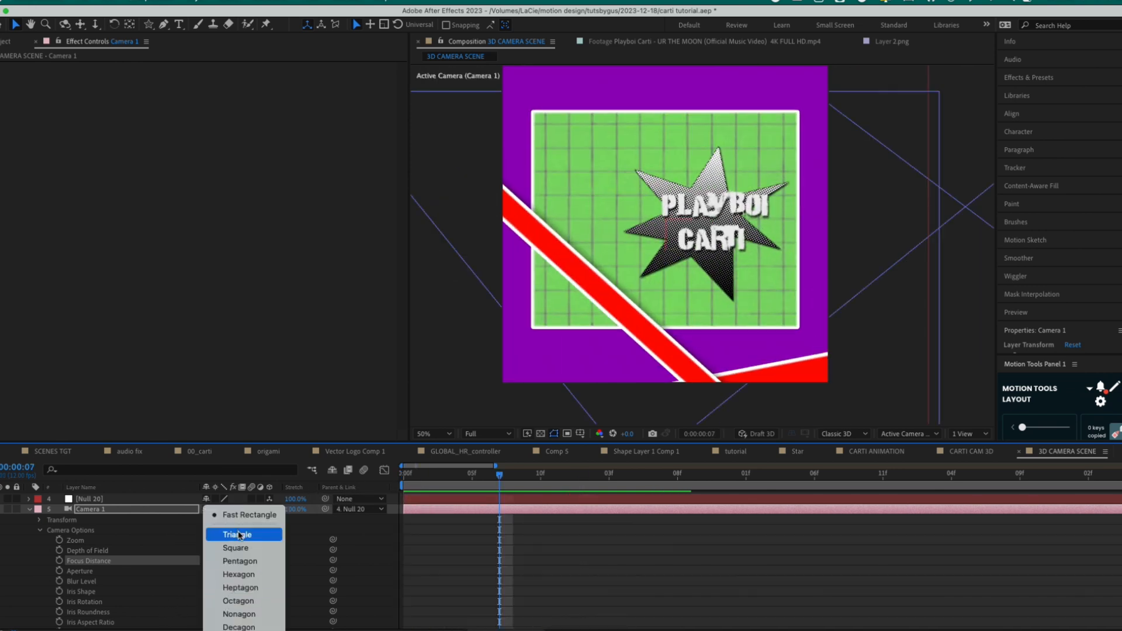
left_click(239, 627)
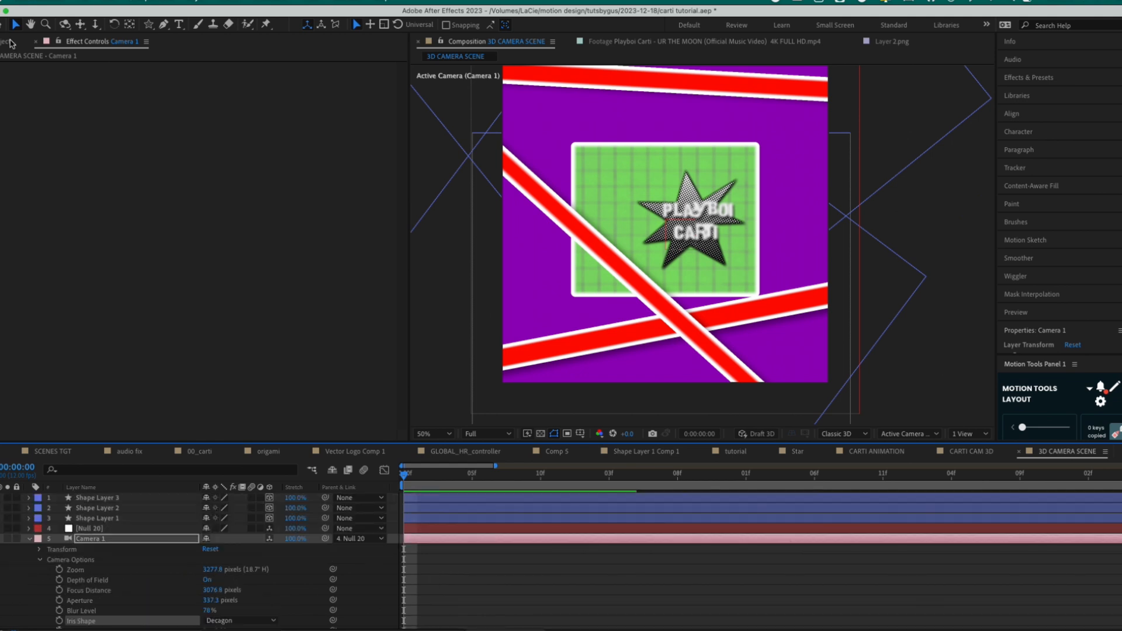
Switch to carti tut.psd in Photoshop and automatically select the kneeling performer as the subject
left_click(10, 43)
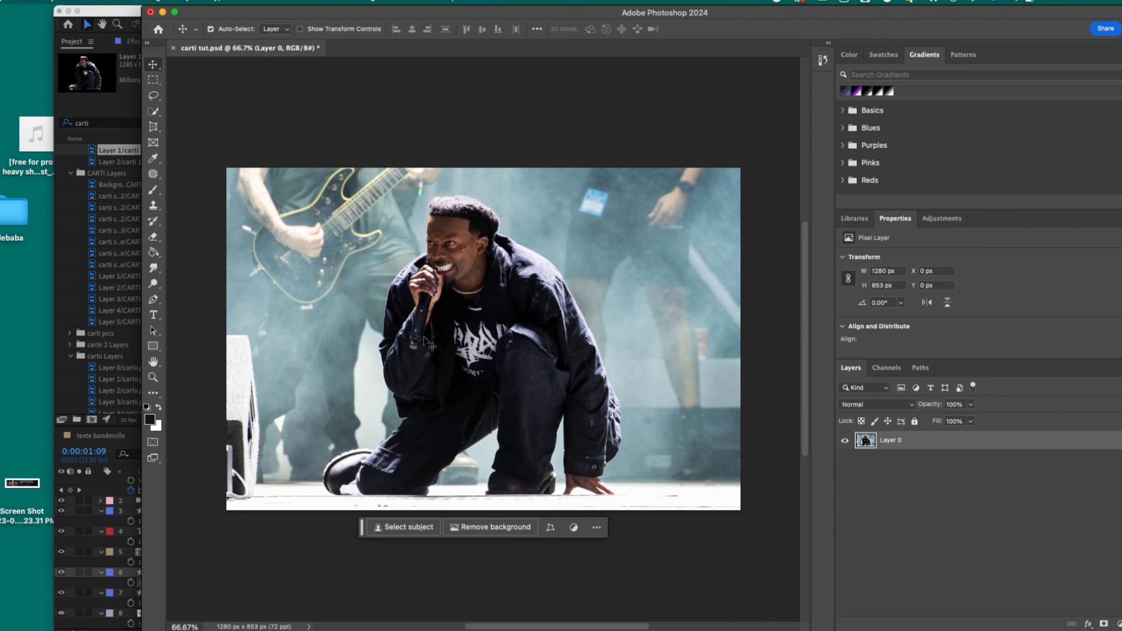
mouse_move(362, 527)
left_mouse_down()
mouse_move(361, 509)
mouse_move(408, 518)
mouse_move(358, 488)
mouse_move(376, 513)
mouse_move(362, 514)
mouse_move(359, 530)
left_mouse_up()
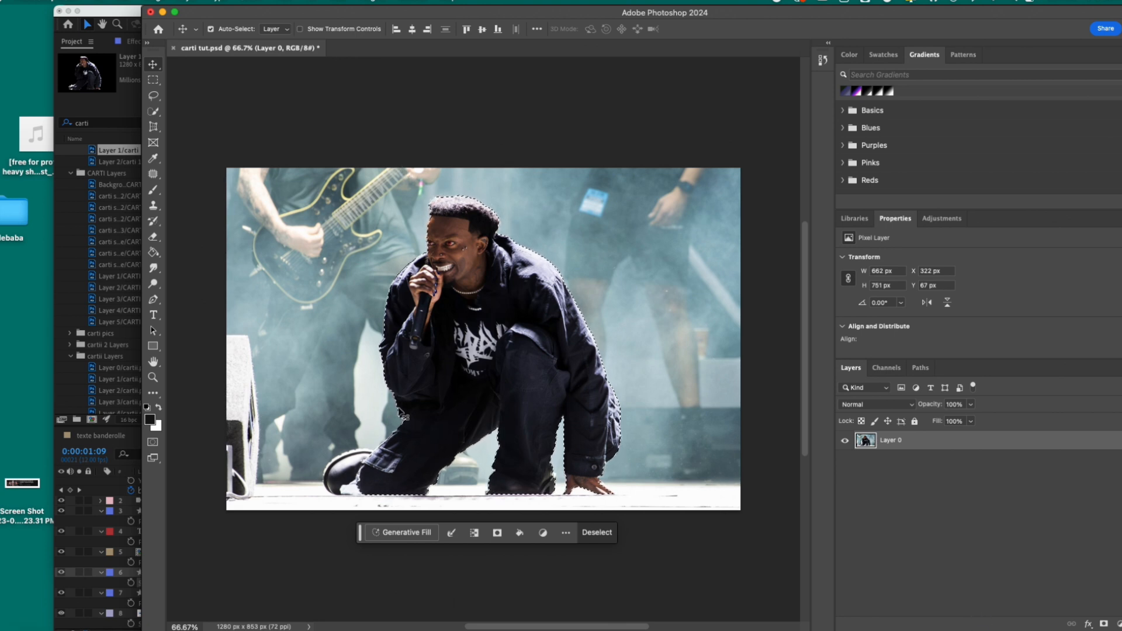
Subtract the stray background beside the performer's arm and leg with the Quick Selection tool, and mask Layer 0 with the selection
left_click(153, 111)
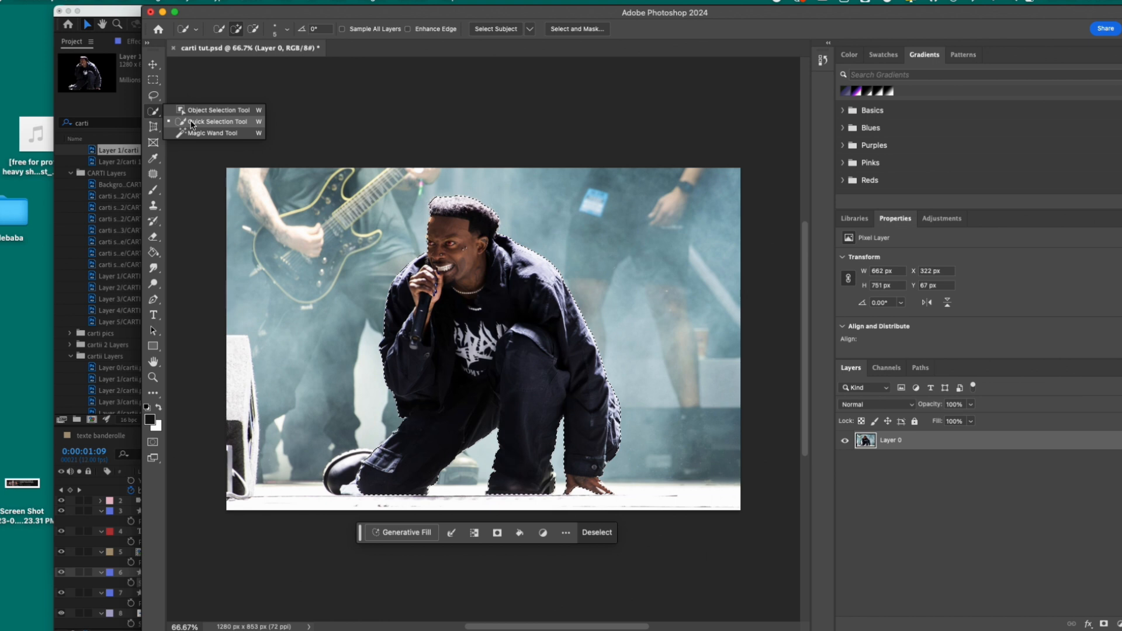
left_click(192, 123)
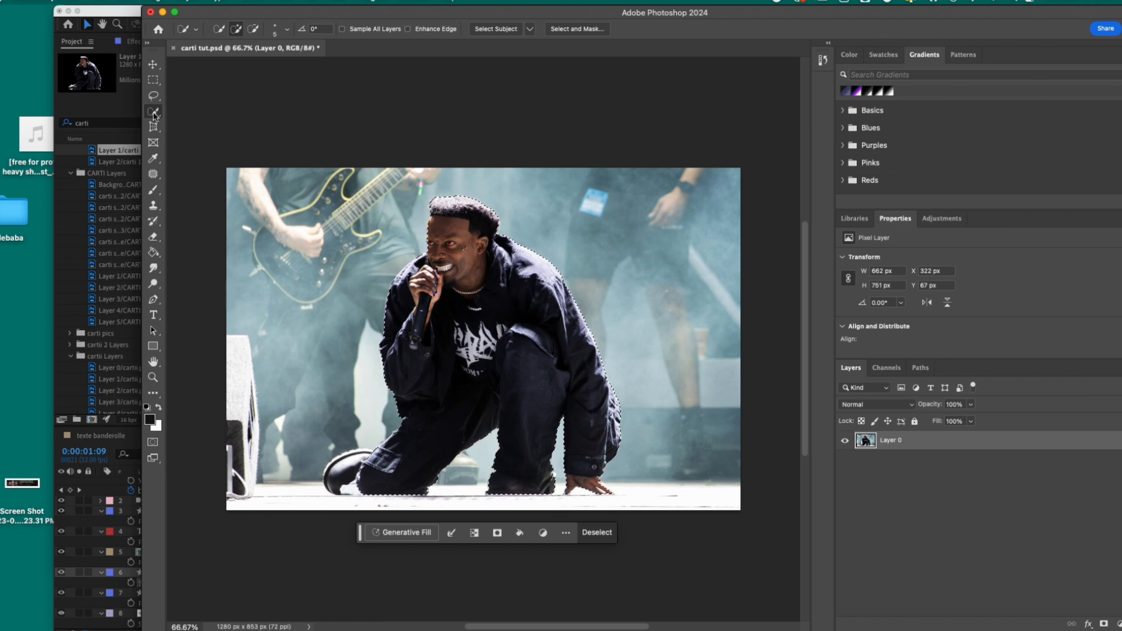
left_click(156, 114)
left_click(207, 124)
key("alt")
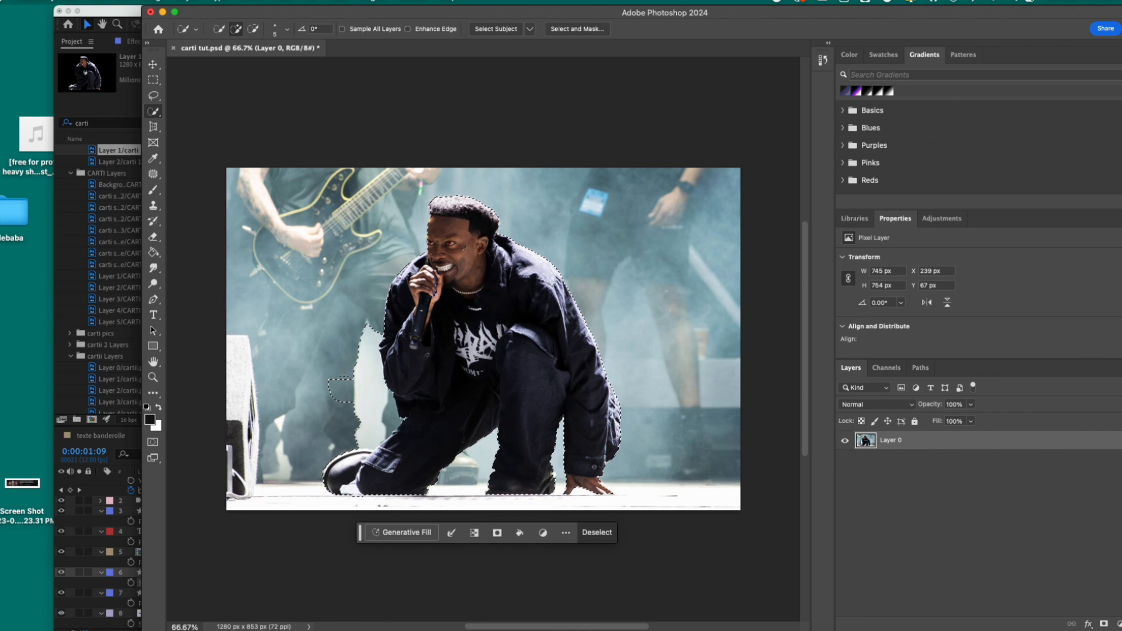
key("alt")
key("alt")
key("alt")
left_click(380, 419, "alt")
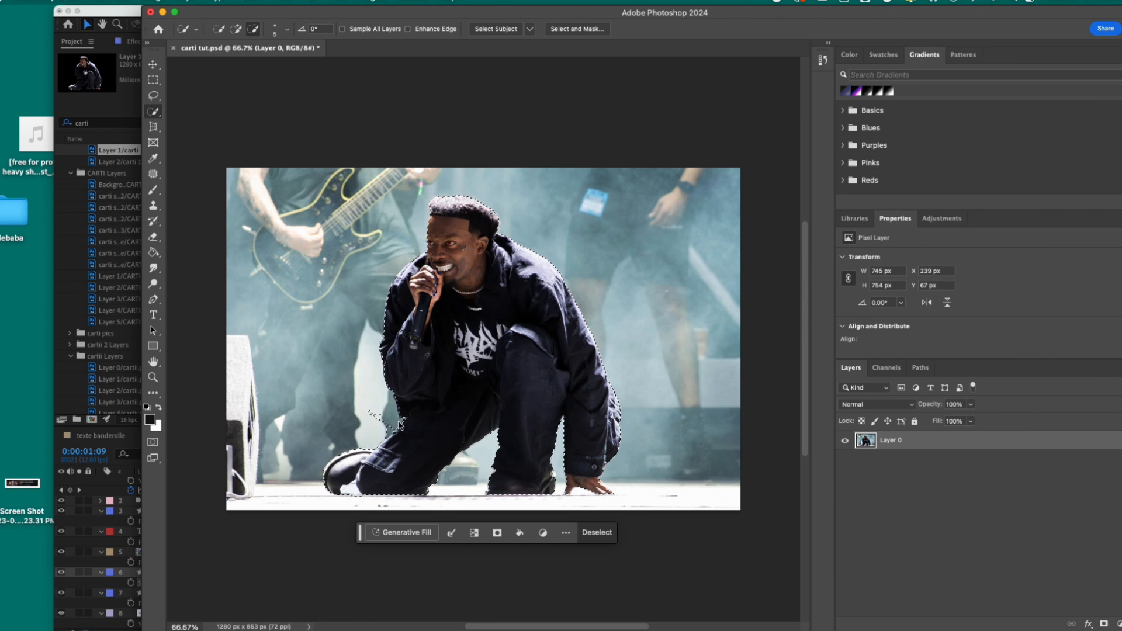
key("alt")
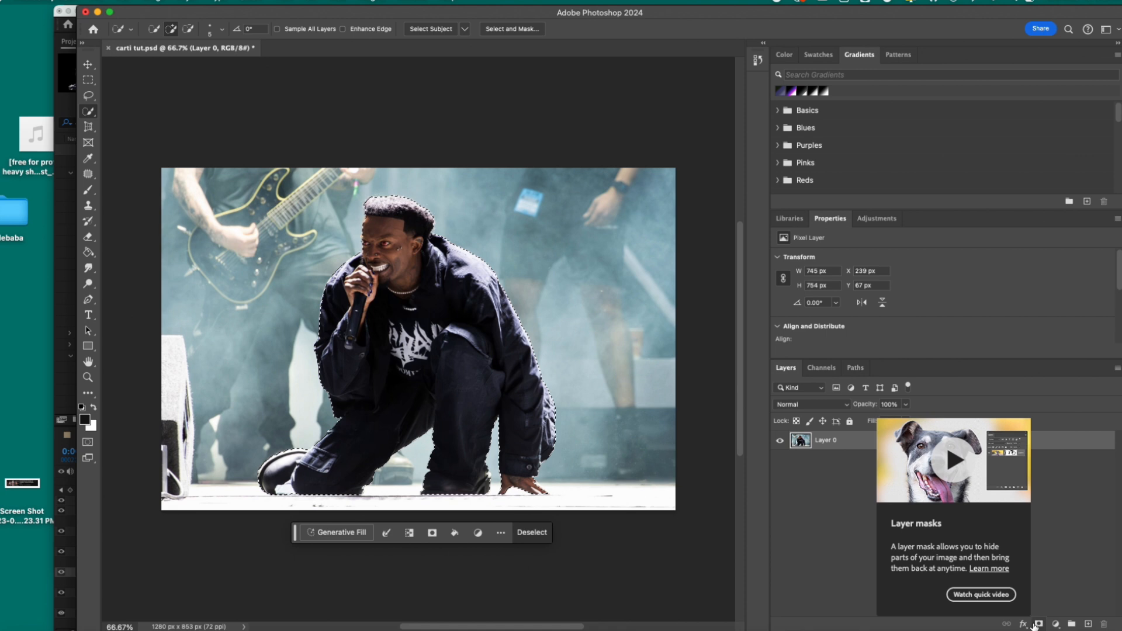
left_click(1038, 624)
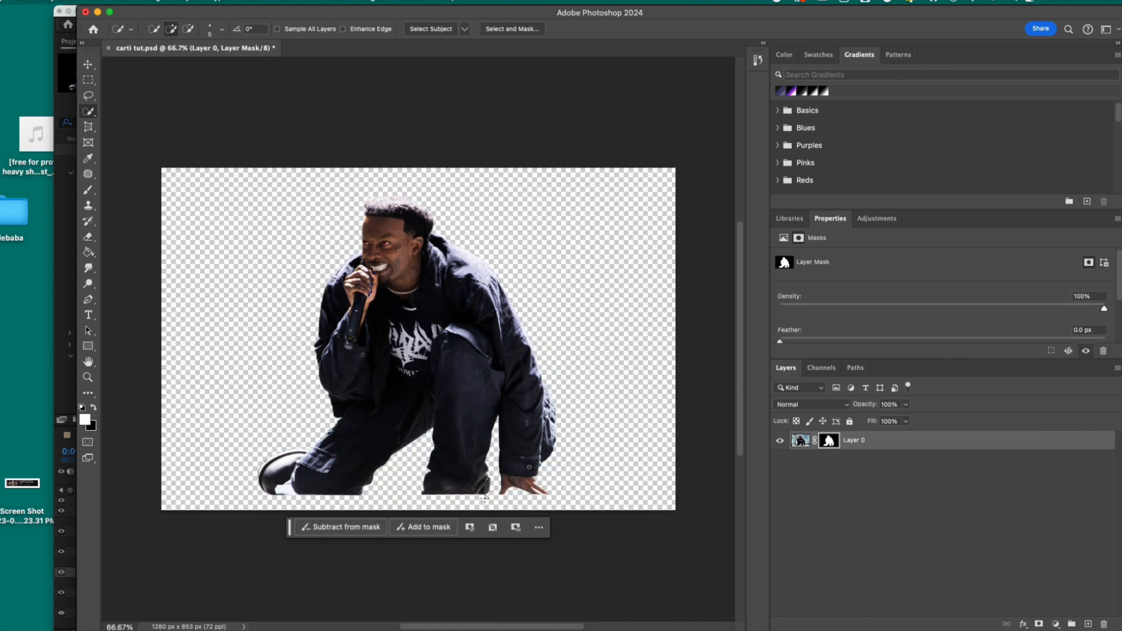
Duplicate the masked performer layer as Layer 1, keeping the copy aligned with the original
left_click(799, 442)
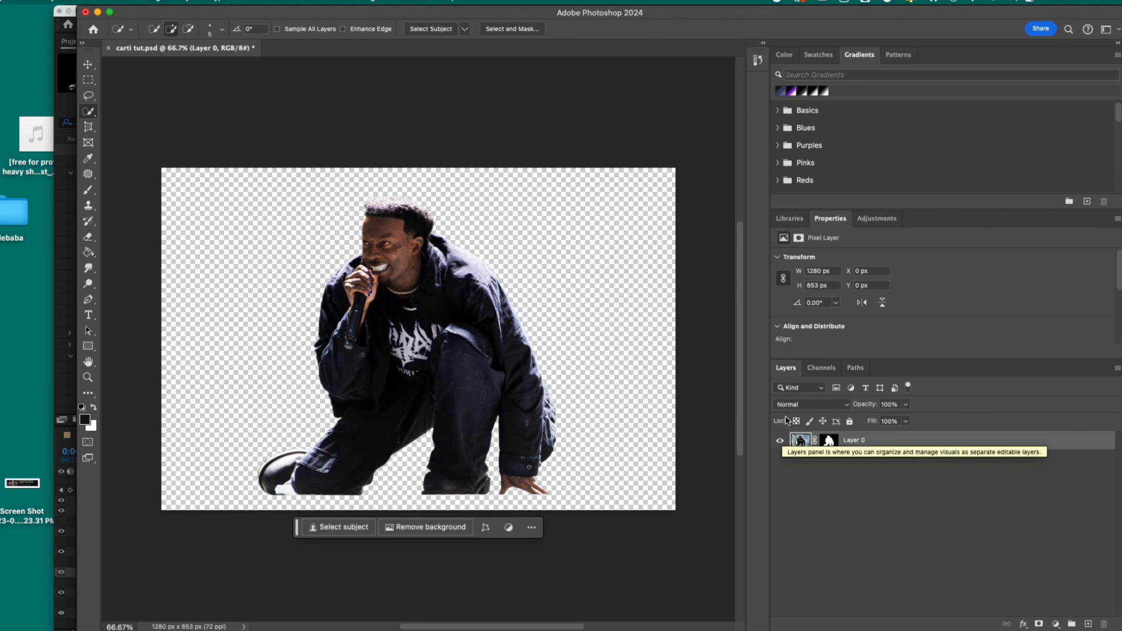
key("super+j")
key("super+z")
key("super+v")
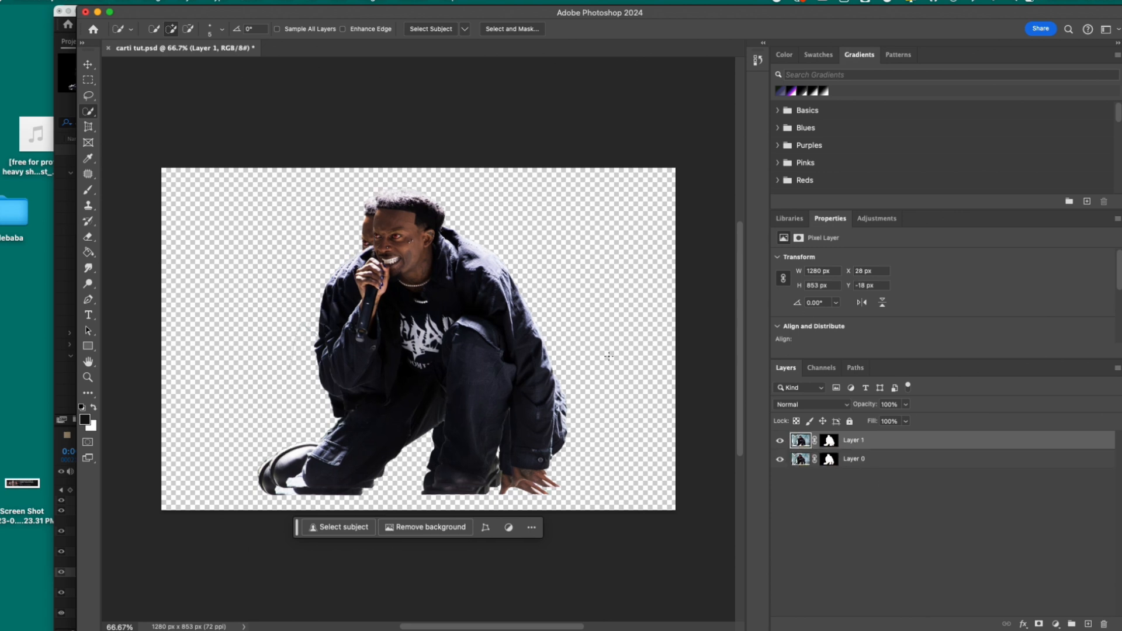
key("super+z")
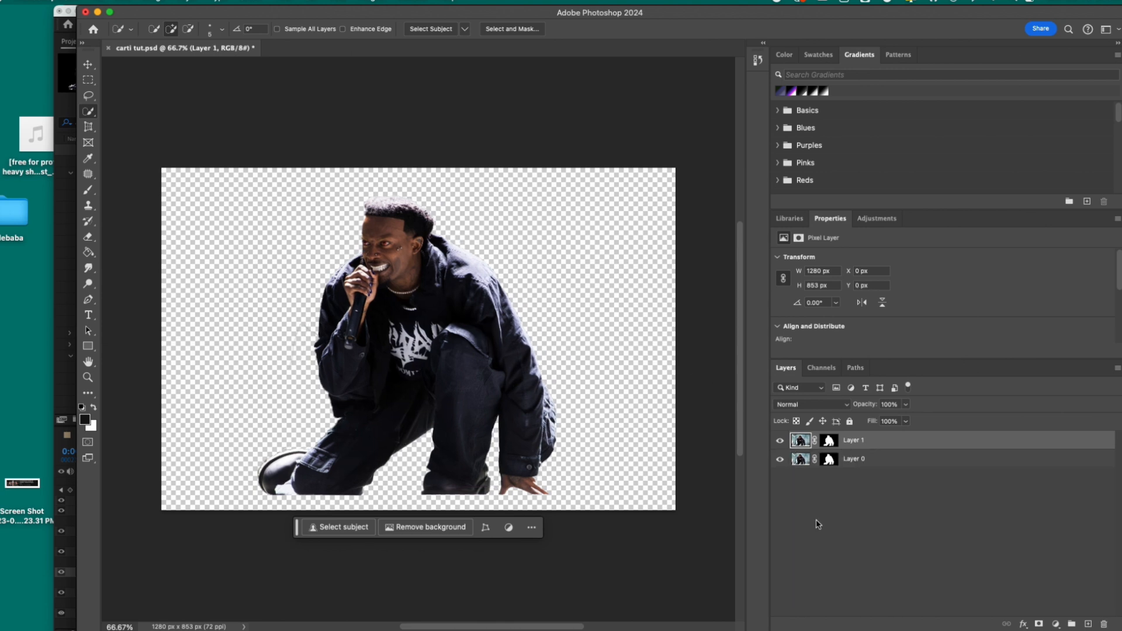
Show the bg layer beneath the cutout and delete it, leaving only the masked Layer 1
left_click(815, 459)
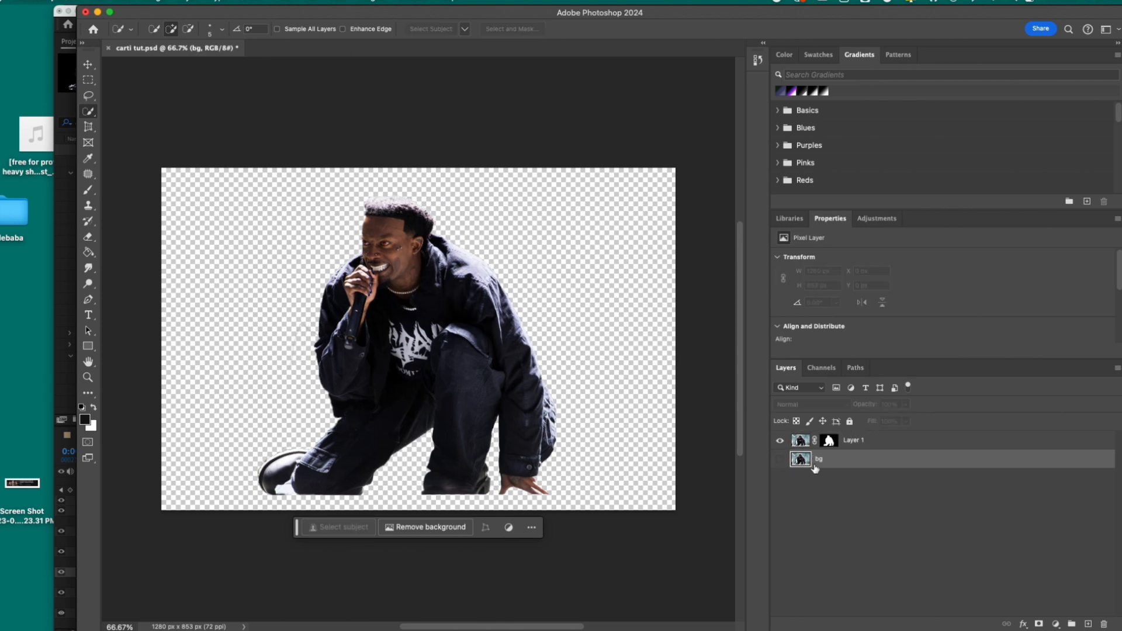
left_click(780, 460)
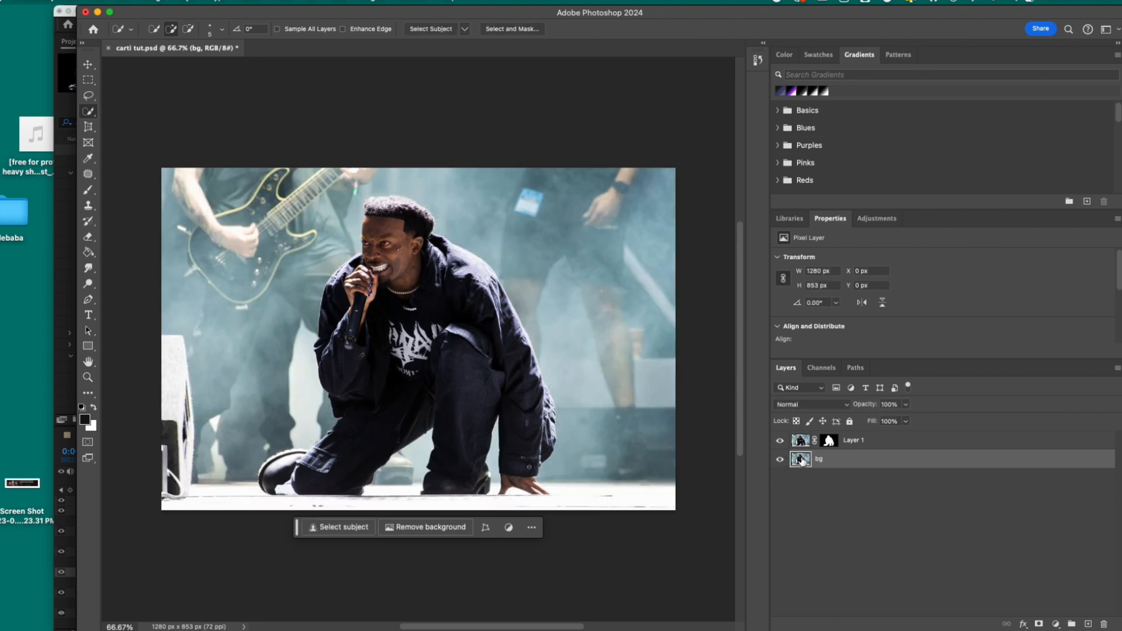
key("Delete")
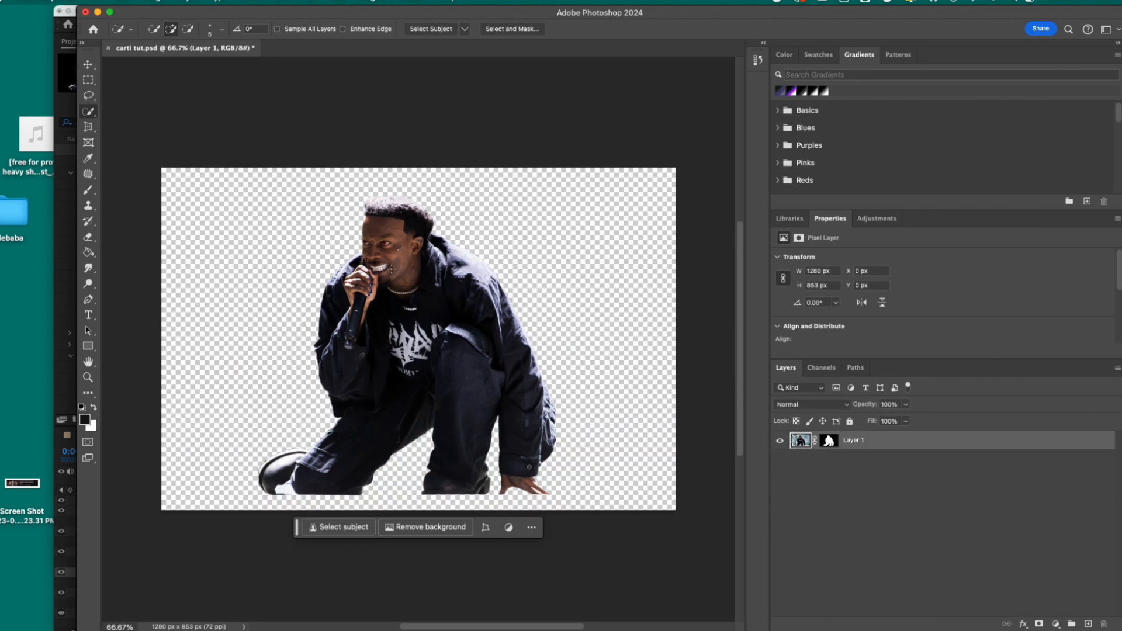
Use the Lasso tool to clear the faint stray outline in the empty area beside the performer's raised arm
key("l")
key("z")
triple_click(332, 371)
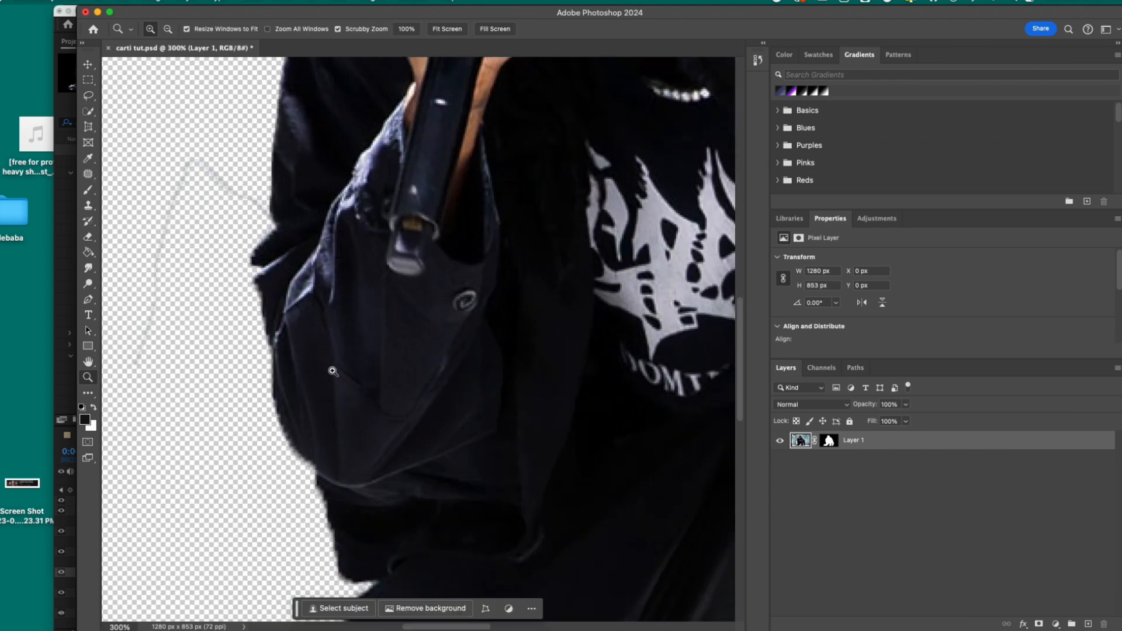
scroll(332, 371, "up", 2)
left_click(332, 371, "alt")
key("l")
key("super+0")
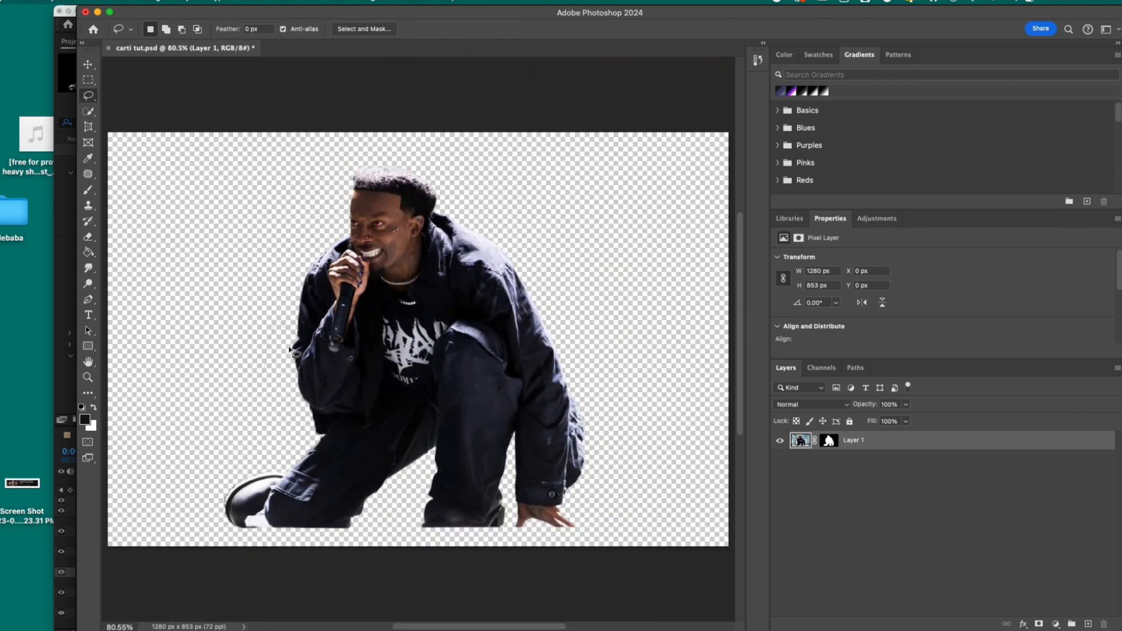
left_click_drag(300, 351, 297, 349)
key("Delete")
key("super+d")
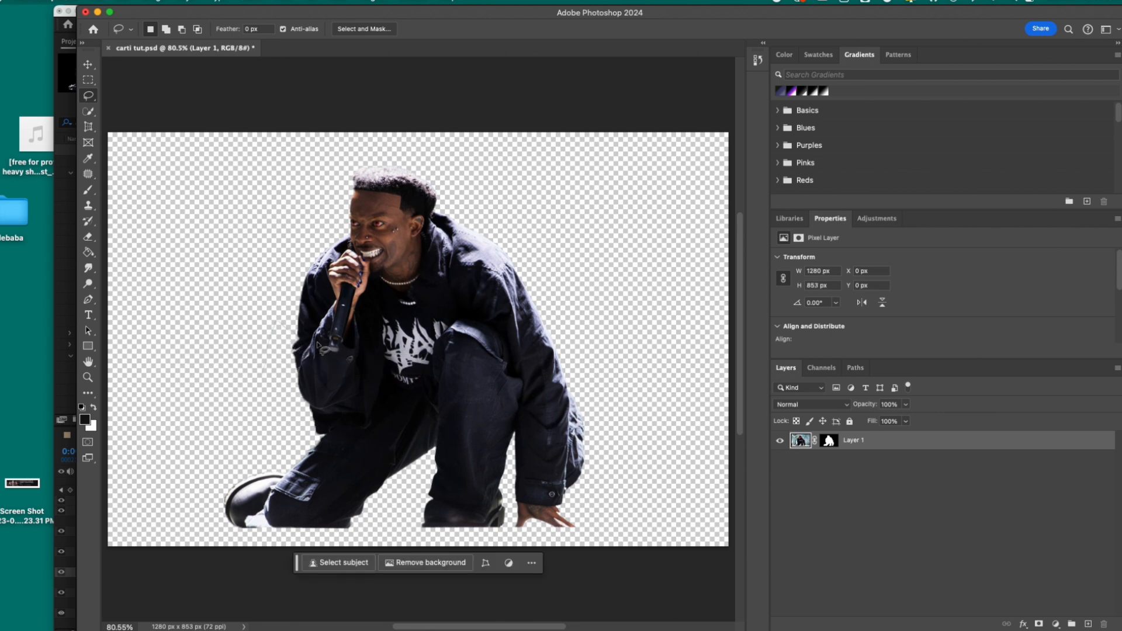
mouse_move(295, 347)
left_mouse_down()
mouse_move(292, 318)
mouse_move(273, 298)
mouse_move(222, 301)
mouse_move(190, 363)
mouse_move(204, 396)
mouse_move(261, 403)
left_mouse_up()
scroll(275, 327, "down", 3)
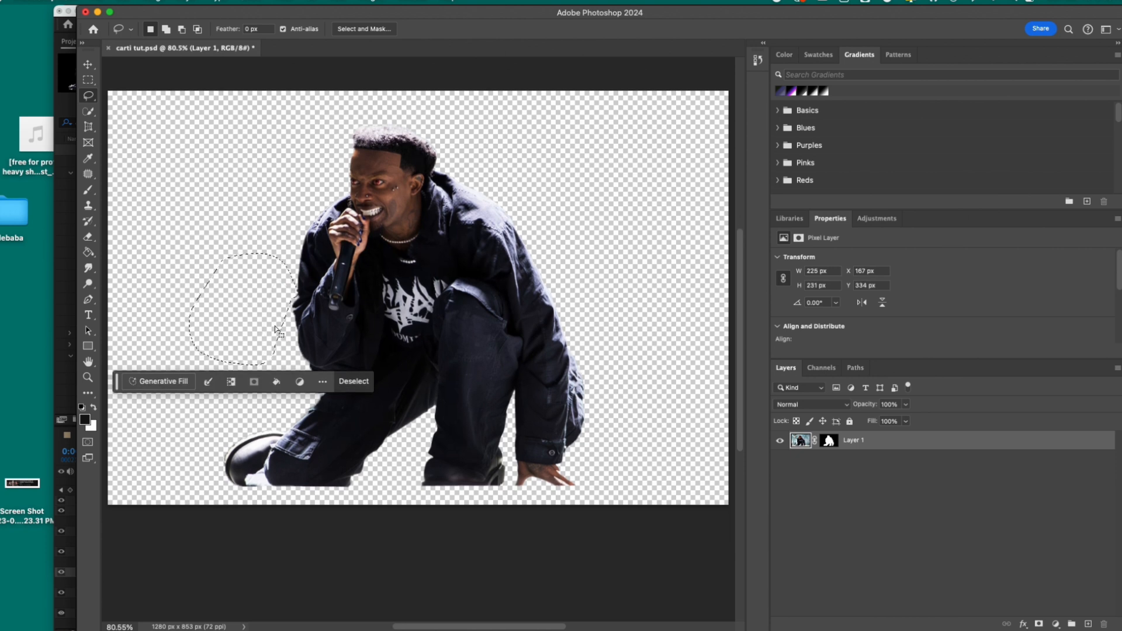
Lasso the hand, microphone and forearm on Layer 1, copy them to a new layer, and view that cutout alone
left_click(800, 445)
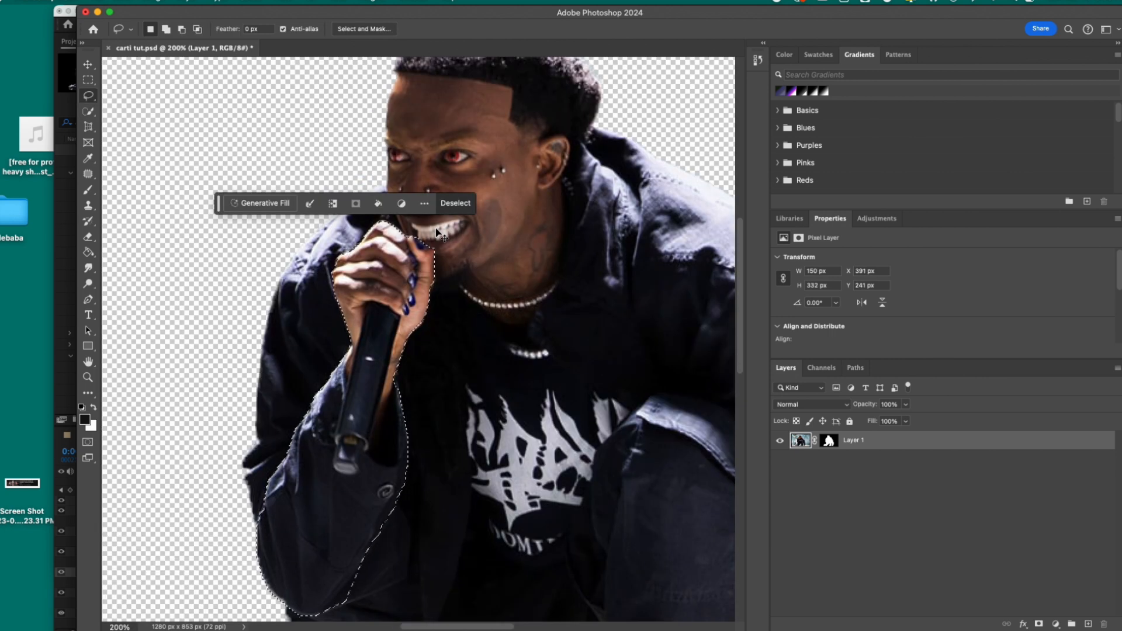
left_click(484, 258)
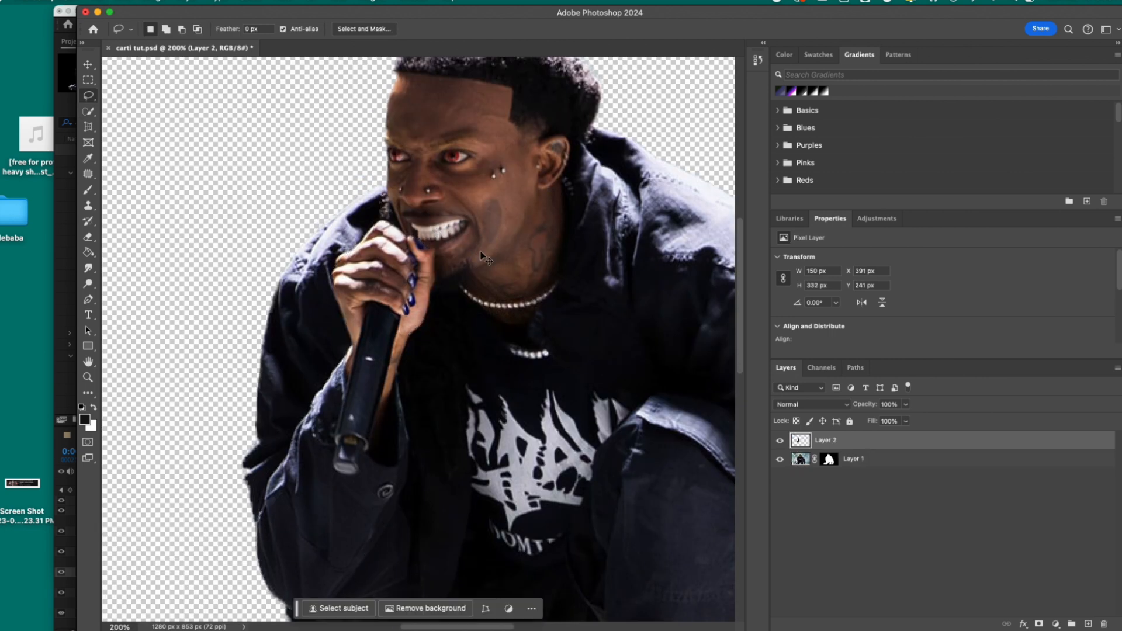
left_click(781, 457)
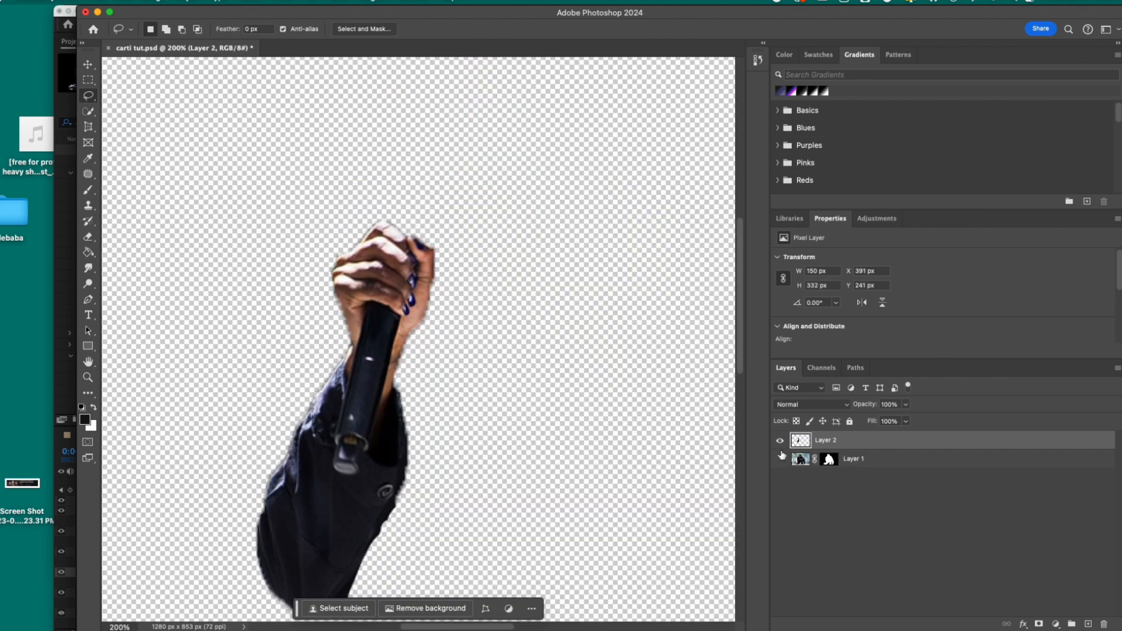
left_click(782, 457)
left_click(782, 458)
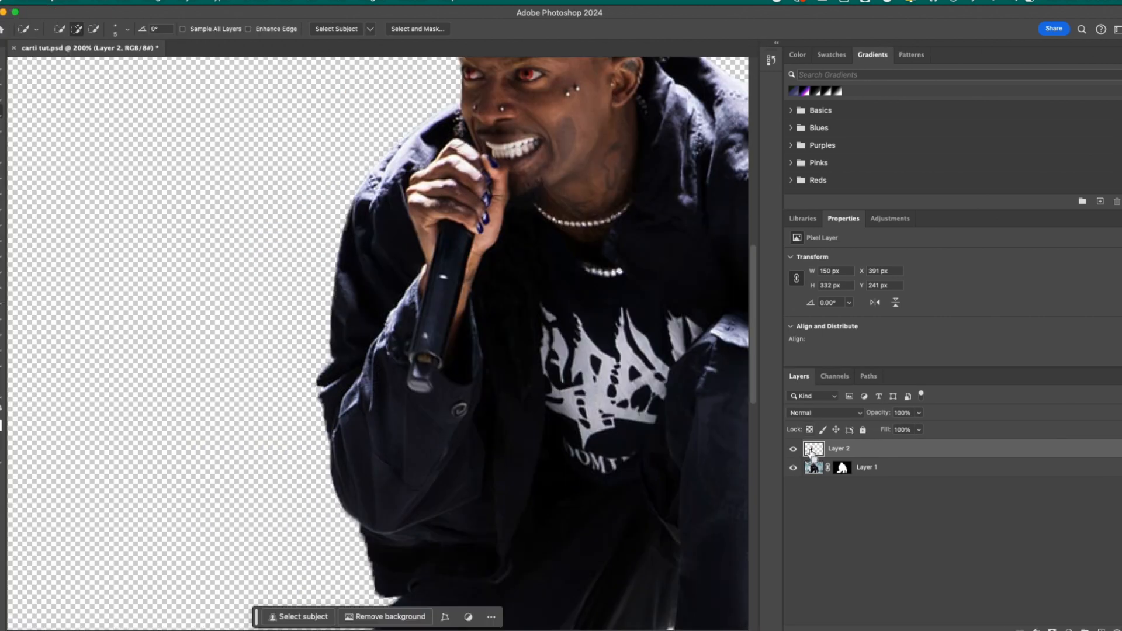
Load Layer 2's outline as a selection and fill that area of Layer 1 with Content-Aware, checking it with Layer 2 hidden
left_click(813, 453, "super")
left_click(815, 469)
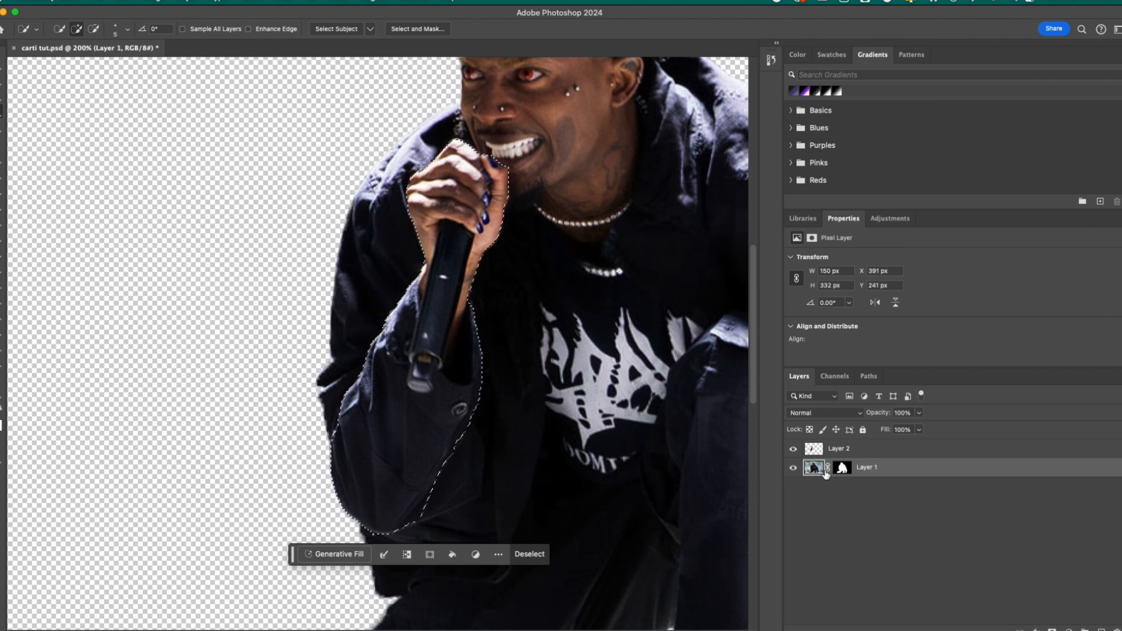
key("shift+BackSpace")
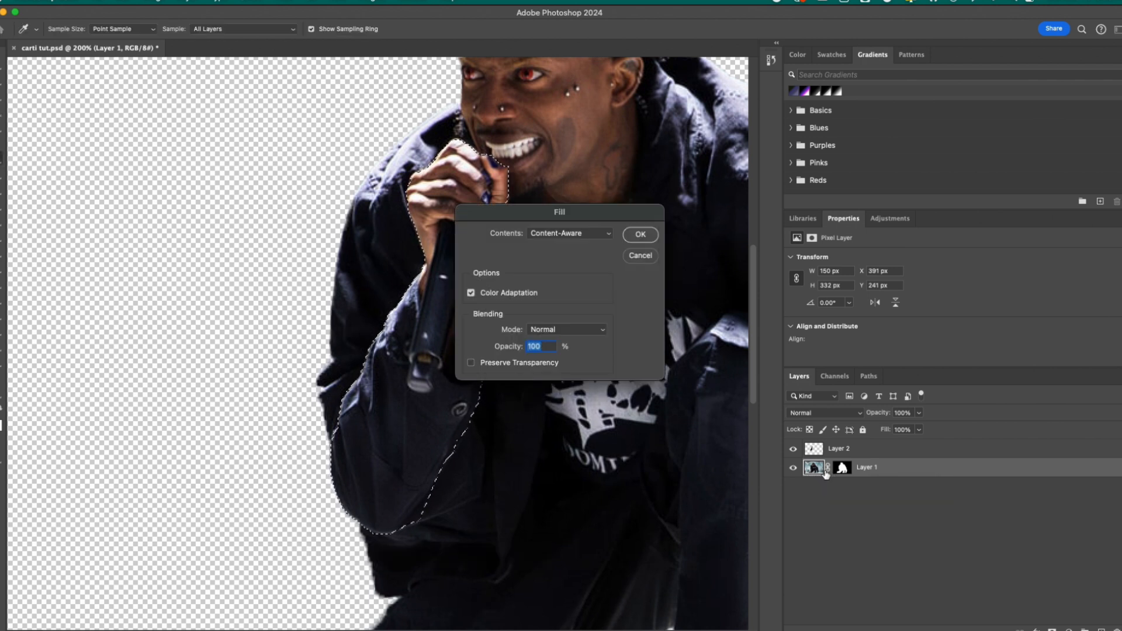
left_click(555, 236)
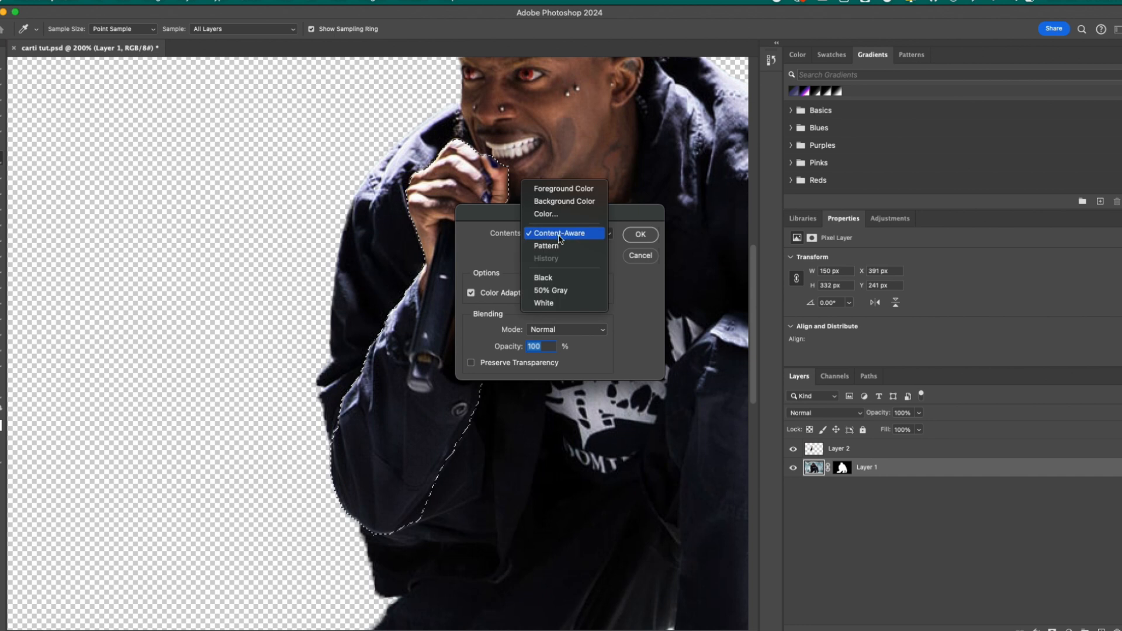
left_click(559, 235)
left_click(641, 235)
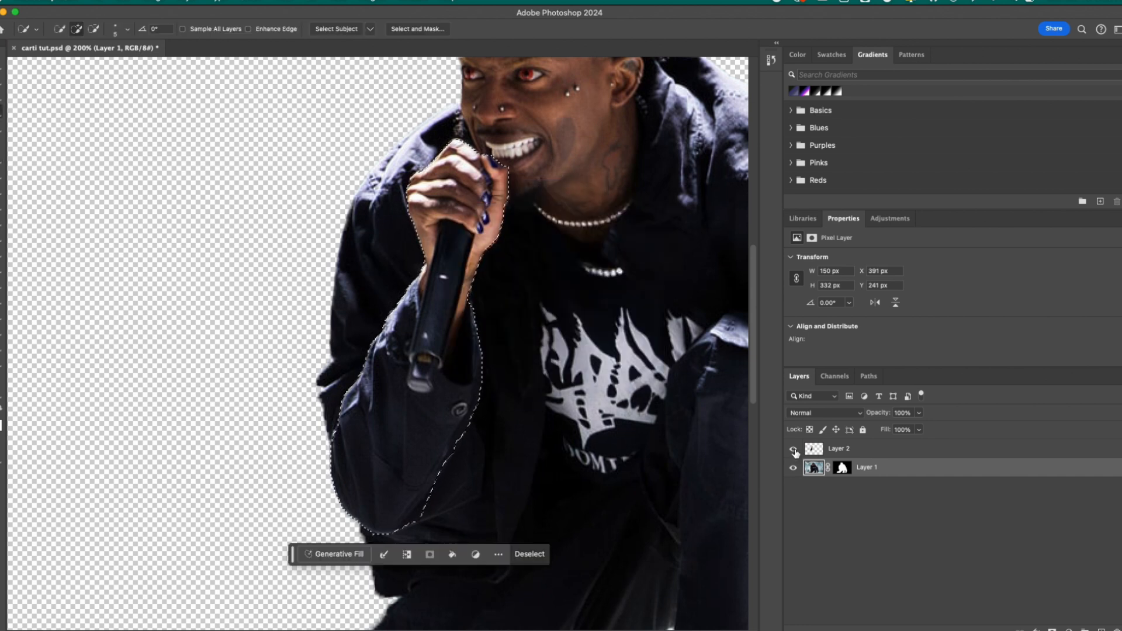
left_click(793, 450)
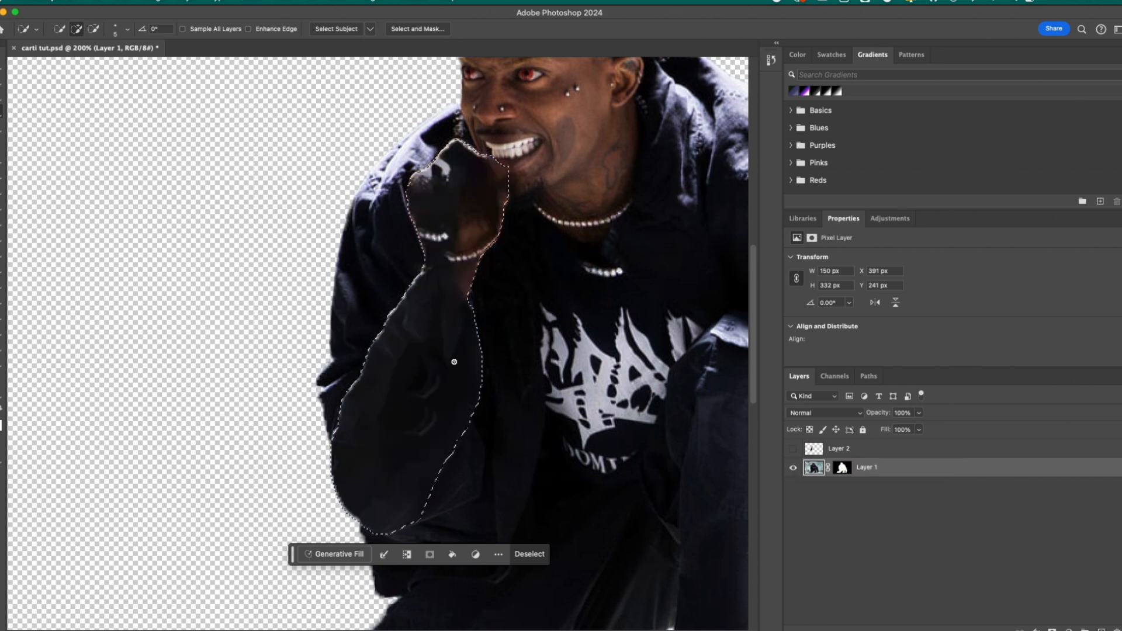
key("super+d")
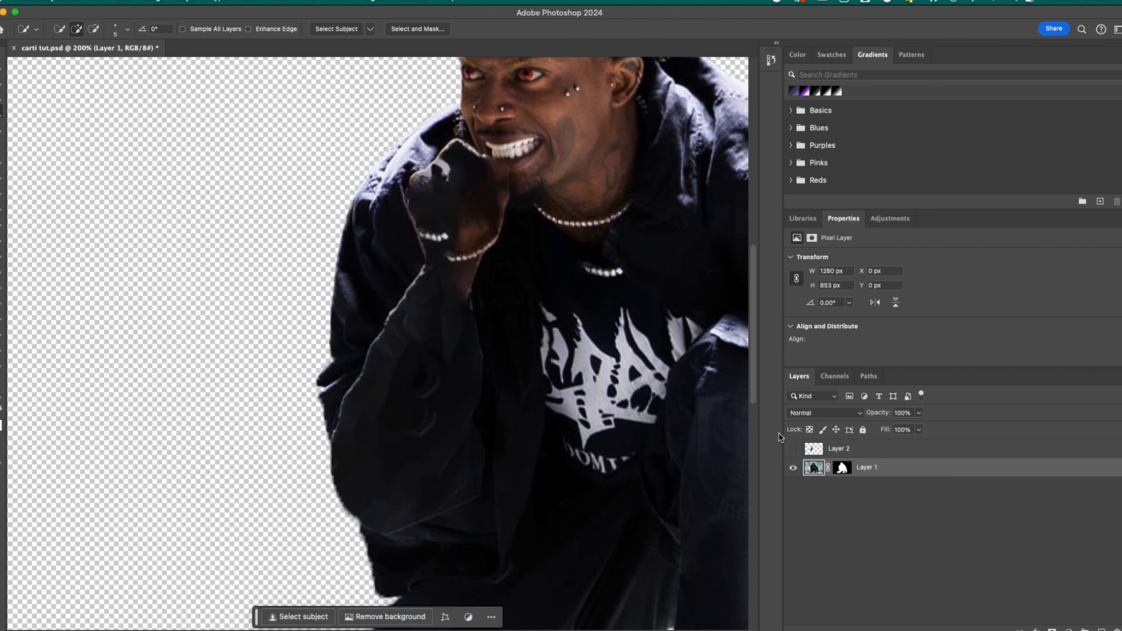
Try moving the microphone arm on Layer 2 over the filled jacket, and hide the layer again
left_click(793, 449)
left_click(840, 449)
key("v")
mouse_move(465, 227)
left_mouse_down()
mouse_move(450, 233)
mouse_move(468, 236)
mouse_move(459, 240)
left_mouse_up()
left_click(794, 450)
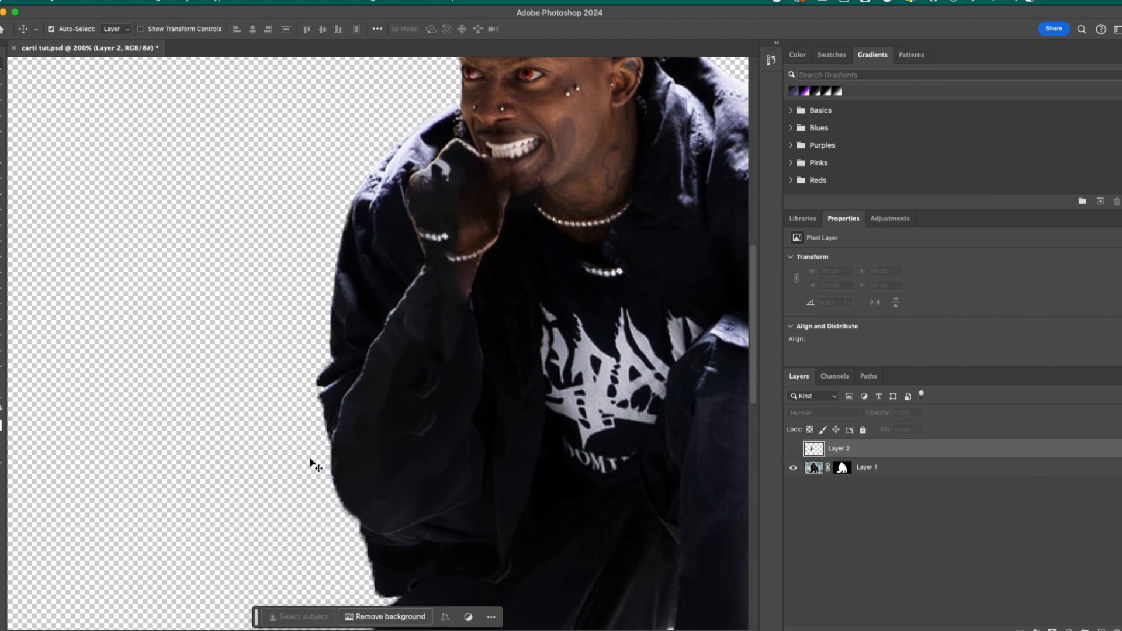
Patch the leftover sleeve seams and hand outline on Layer 1 with the Patch tool, using clean jacket areas
key("j")
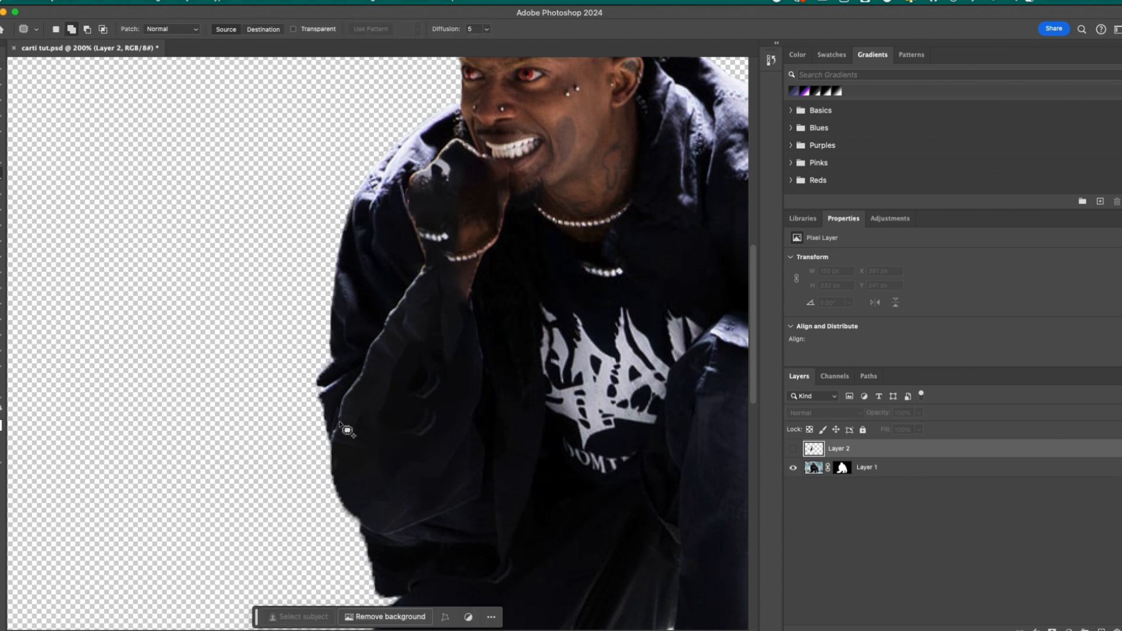
mouse_move(351, 426)
left_mouse_down()
mouse_move(333, 445)
mouse_move(340, 401)
mouse_move(383, 366)
left_mouse_up()
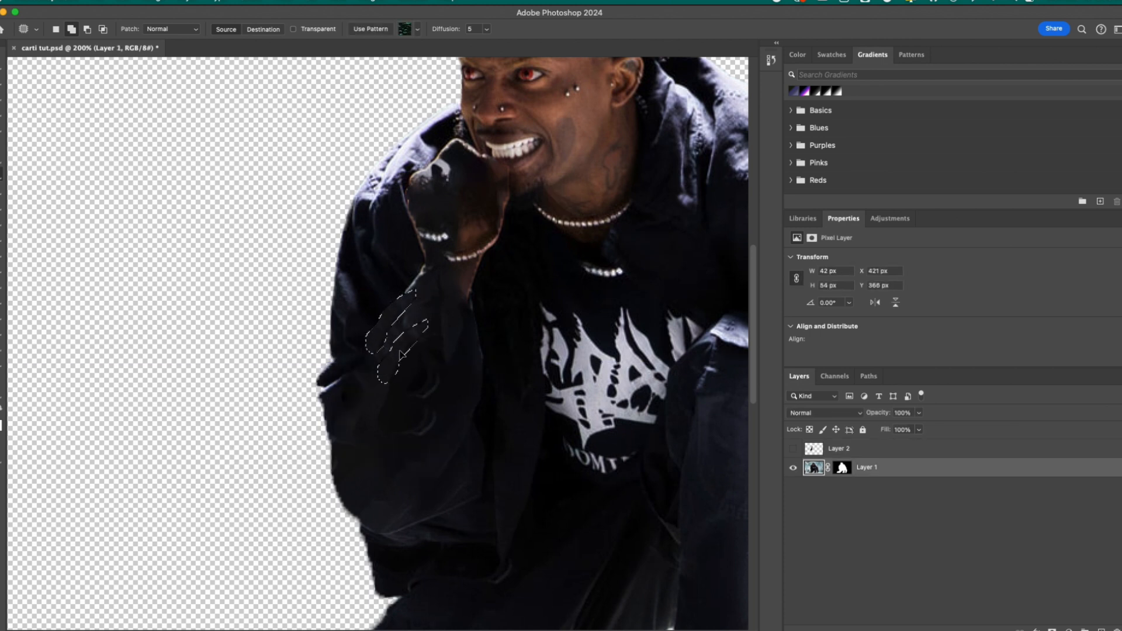
left_click_drag(386, 415, 386, 415)
key("super+d")
mouse_move(424, 283)
left_mouse_down()
mouse_move(402, 280)
mouse_move(425, 263)
mouse_move(434, 270)
mouse_move(408, 195)
left_mouse_up()
key("super+d")
left_click_drag(412, 208, 396, 240)
key("super+d")
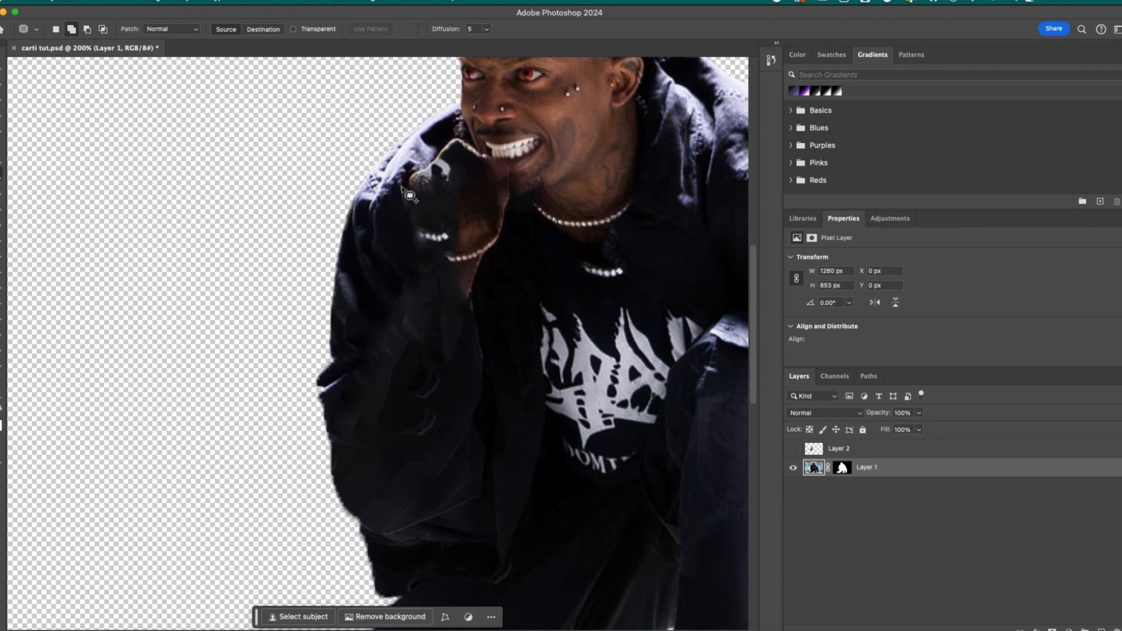
mouse_move(426, 187)
left_mouse_down()
mouse_move(409, 196)
mouse_move(424, 171)
mouse_move(435, 186)
mouse_move(481, 153)
mouse_move(455, 137)
mouse_move(468, 150)
mouse_move(465, 175)
mouse_move(506, 228)
mouse_move(484, 259)
mouse_move(508, 200)
left_mouse_up()
key("super+d")
Show the microphone arm layer, rename it mic, and rename the performer layer carti
left_click(793, 449)
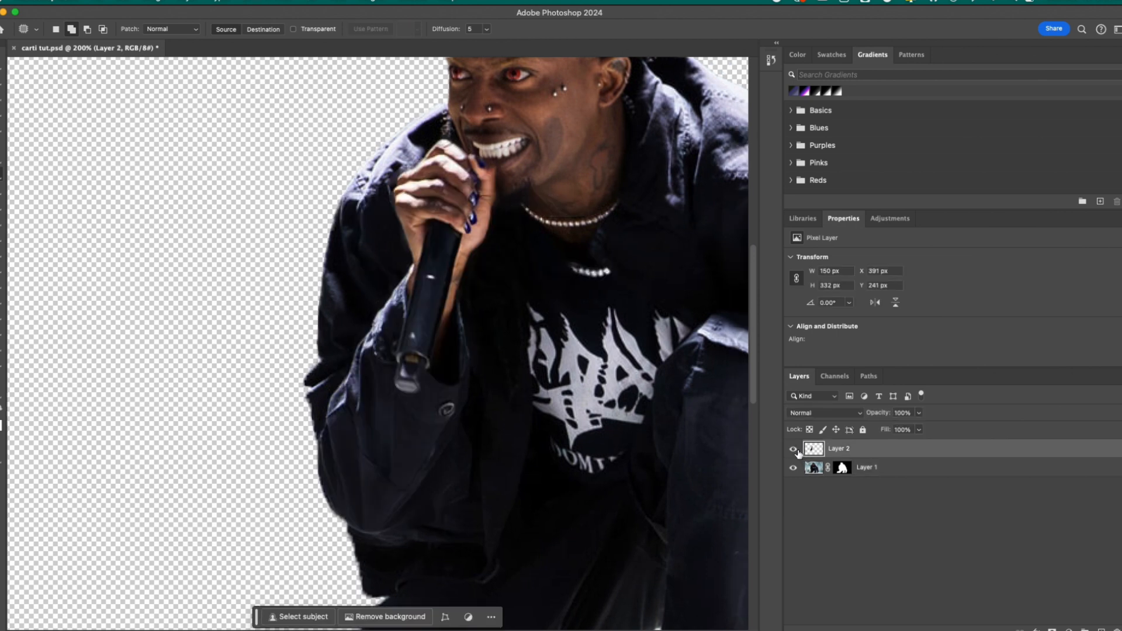
left_click(794, 449)
left_click(793, 449)
type("mic")
key("Return")
left_click(858, 466)
type("carti")
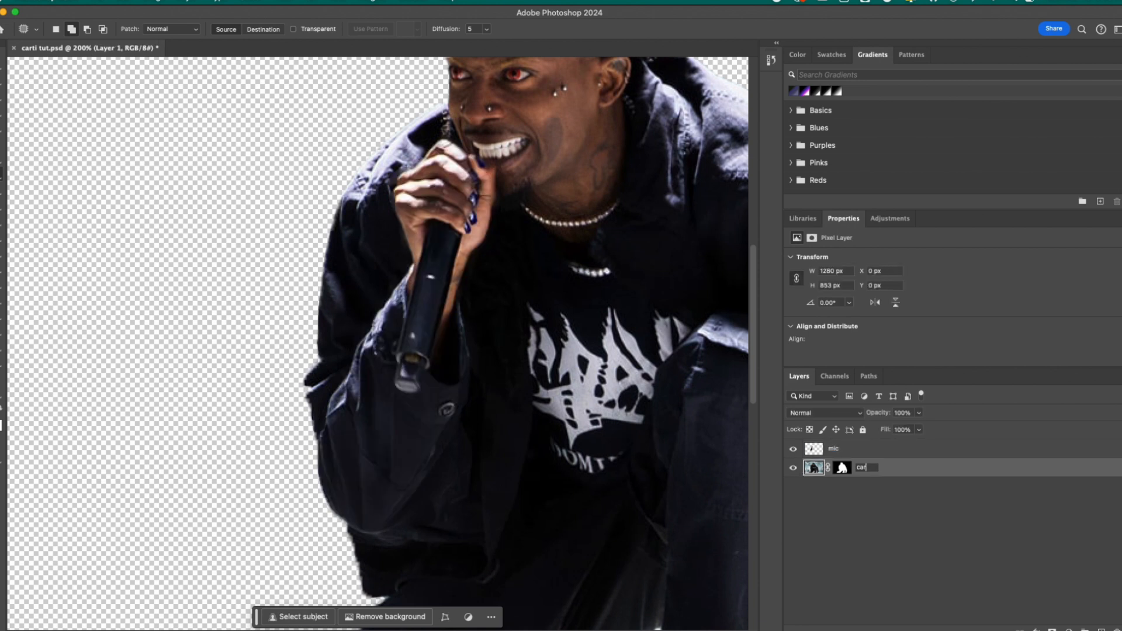
key("Return")
Test-move the mic layer over the performer and save carti tut.psd
key("v")
mouse_move(428, 316)
left_mouse_down()
mouse_move(437, 303)
mouse_move(424, 293)
mouse_move(339, 295)
mouse_move(429, 308)
left_mouse_up()
key("super+s")
scroll(389, 155, "up", 3)
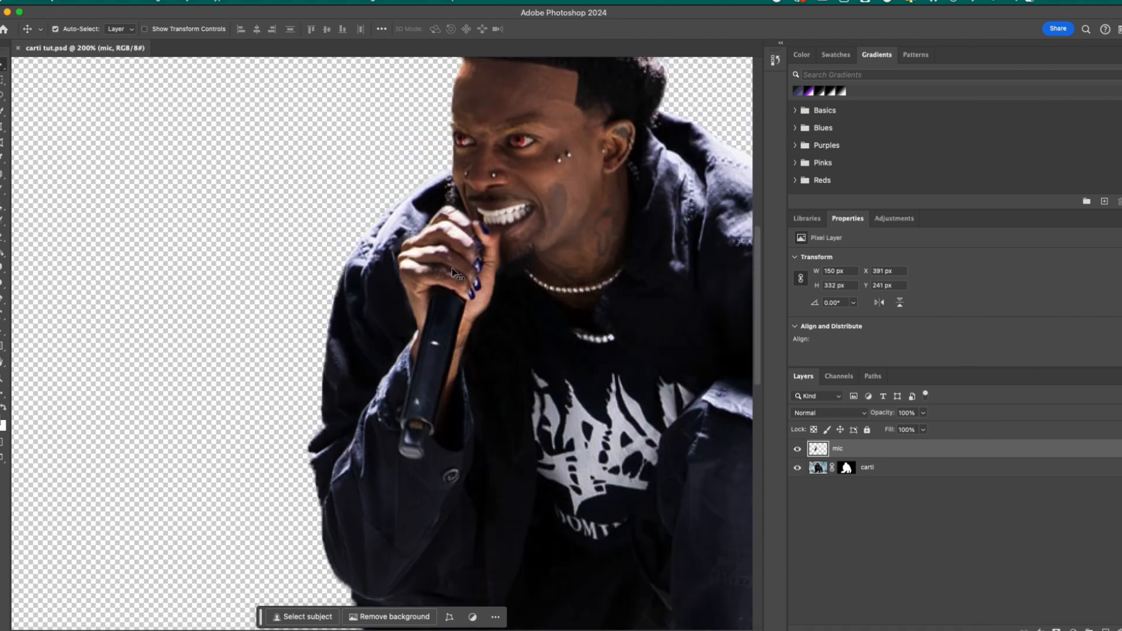
Switch to After Effects, import carti tut.psd as a composition, and place it below Null 20 in 3D CAMERA SCENE
mouse_move(142, 627)
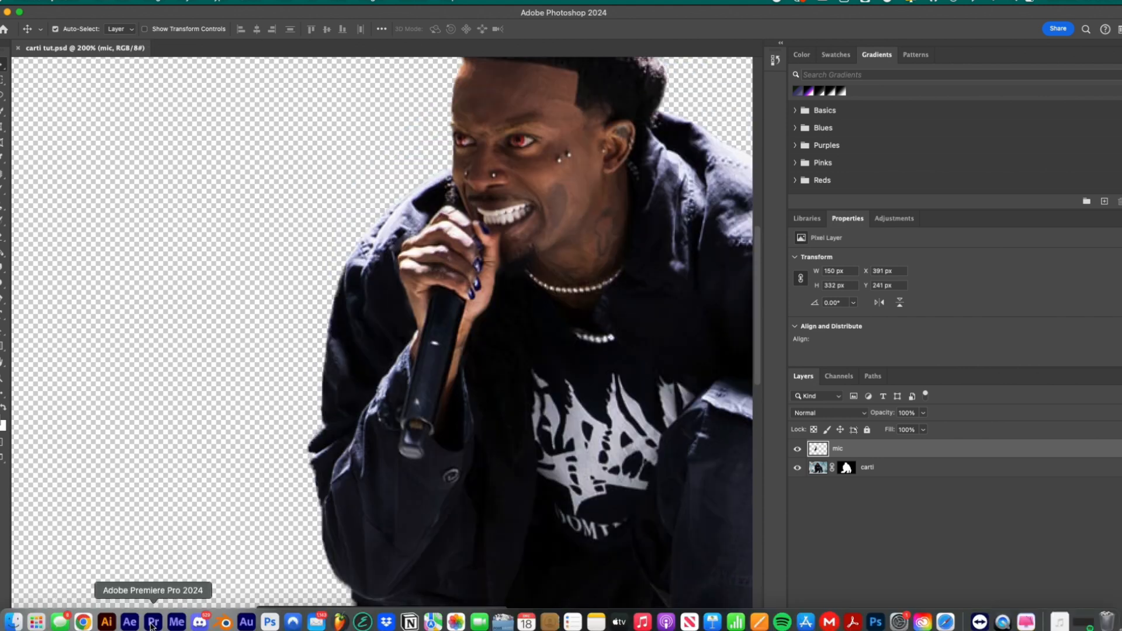
key("super+Tab")
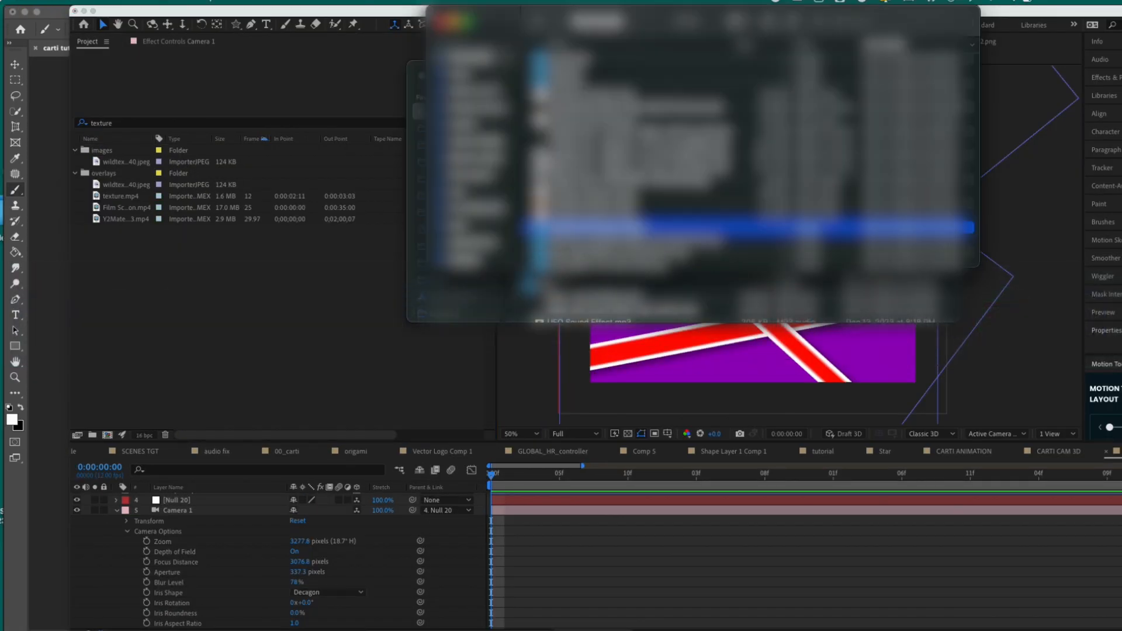
left_click(466, 133)
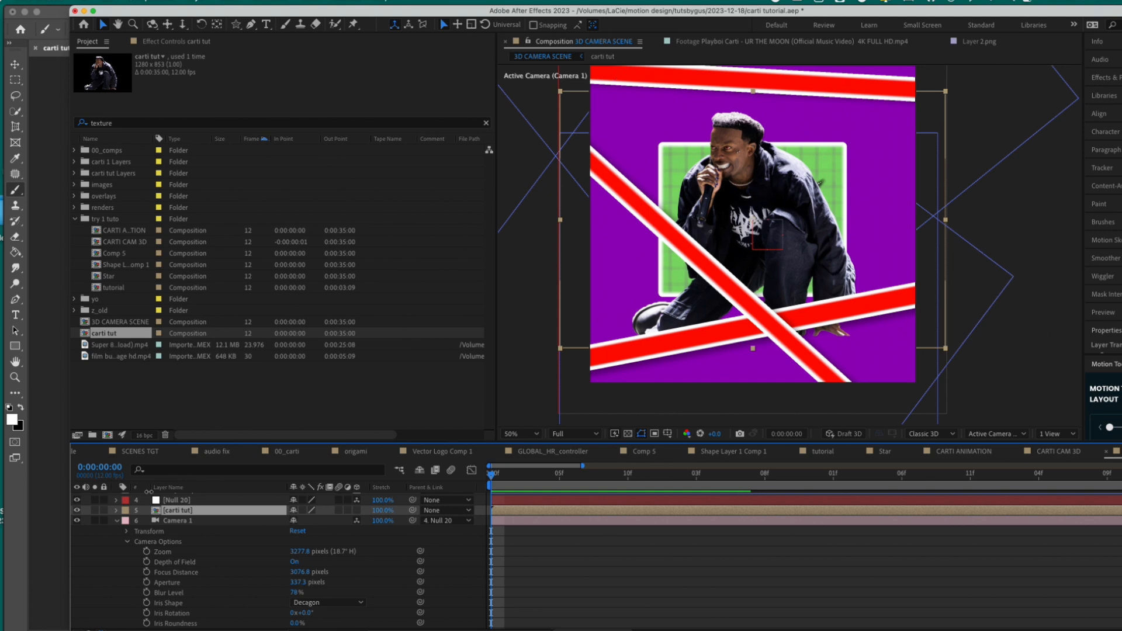
scroll(190, 522, "up", 3)
left_click(117, 539)
Solo the stripe shape layers one by one to identify the diagonal stripe, and show its position
left_click(193, 518)
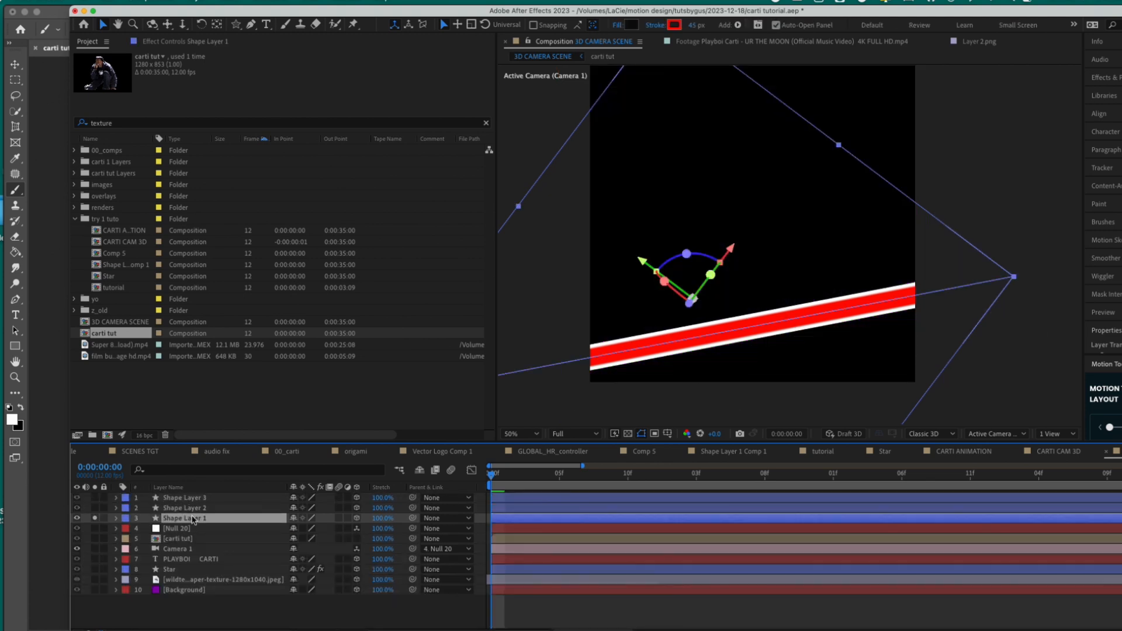
left_click(94, 519)
left_click(197, 508)
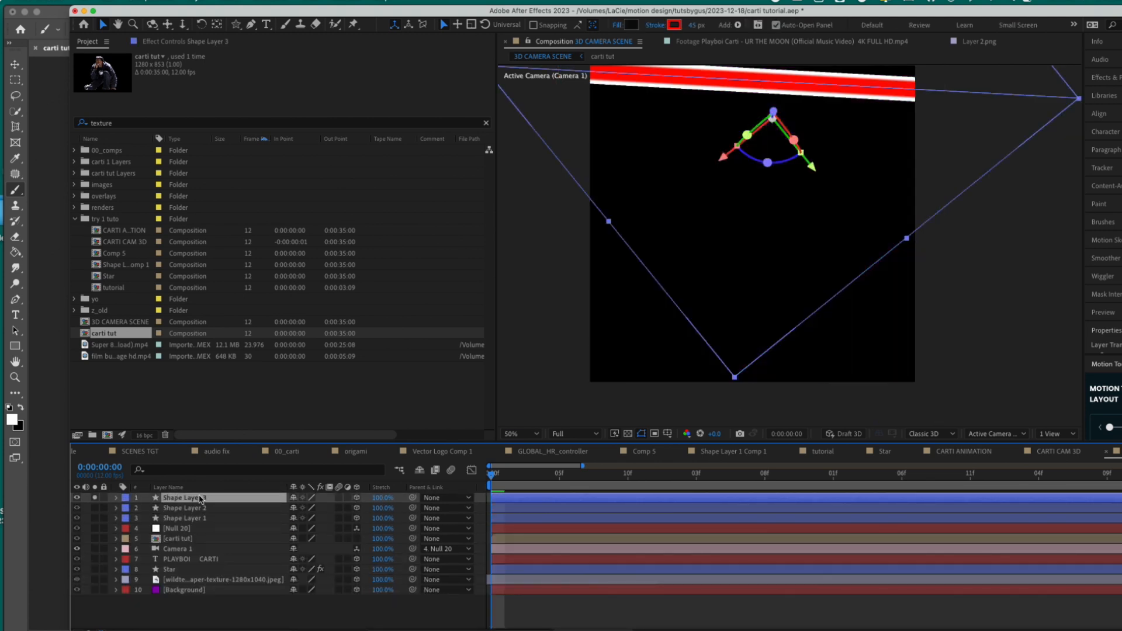
left_click(196, 508)
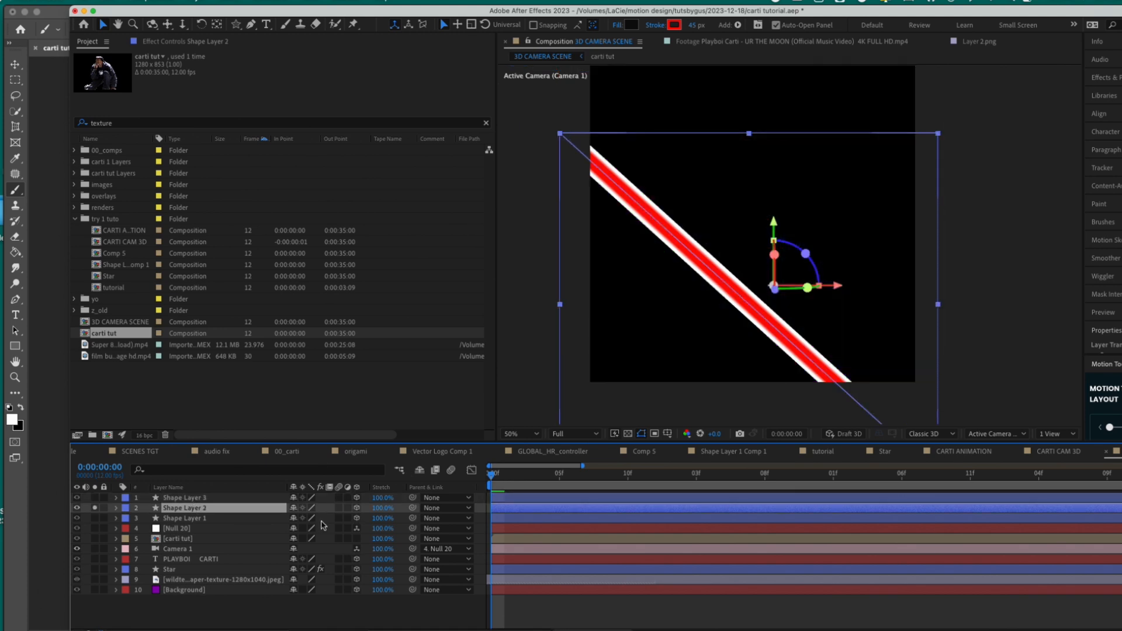
key("p")
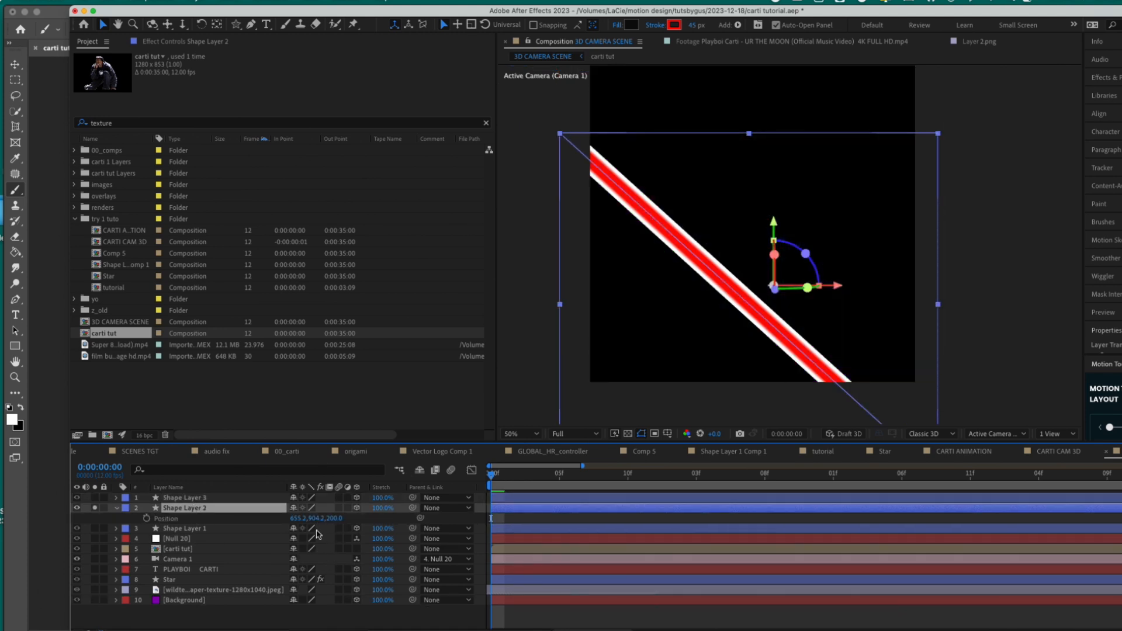
Turn carti tut into a 3D layer and set its Z position to 200
left_click(278, 550)
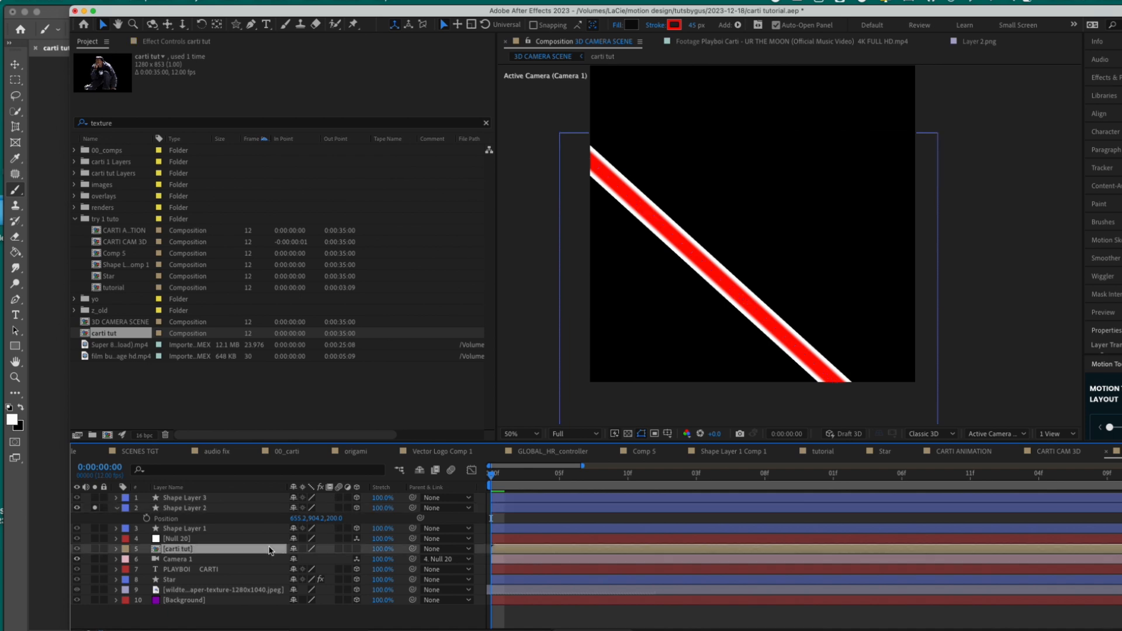
key("p")
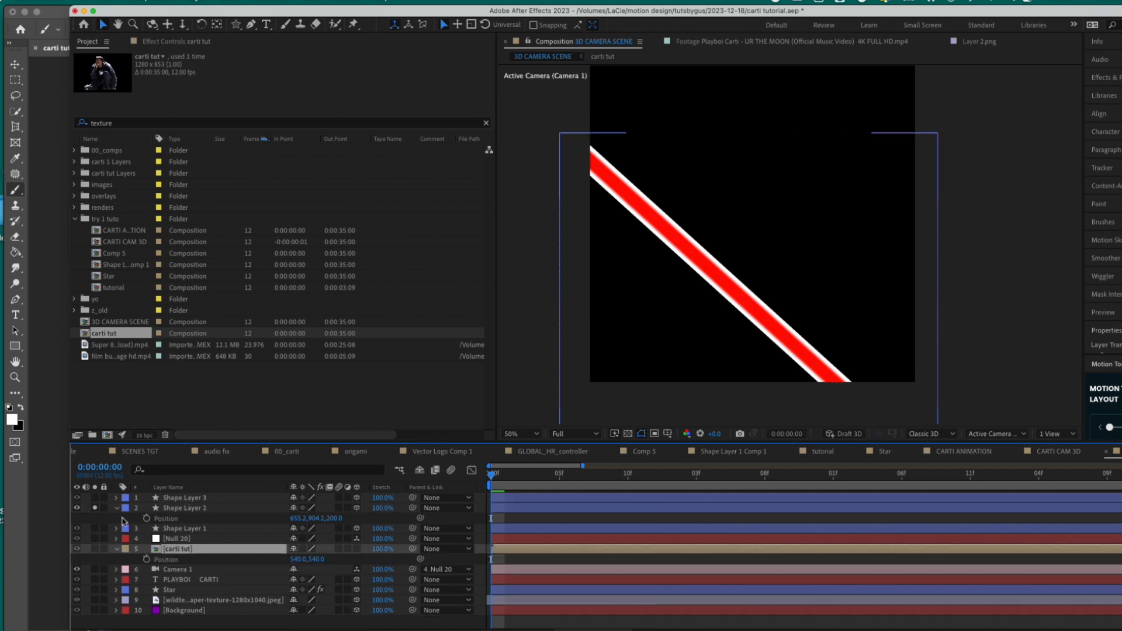
left_click(357, 550)
left_click(331, 559)
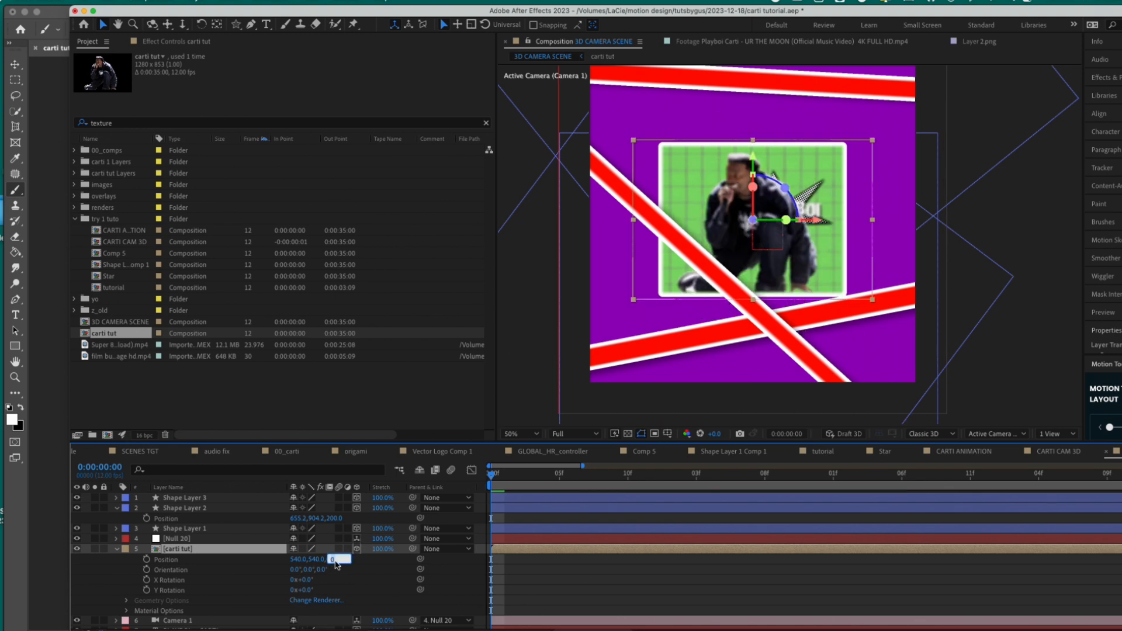
type("200")
key("Return")
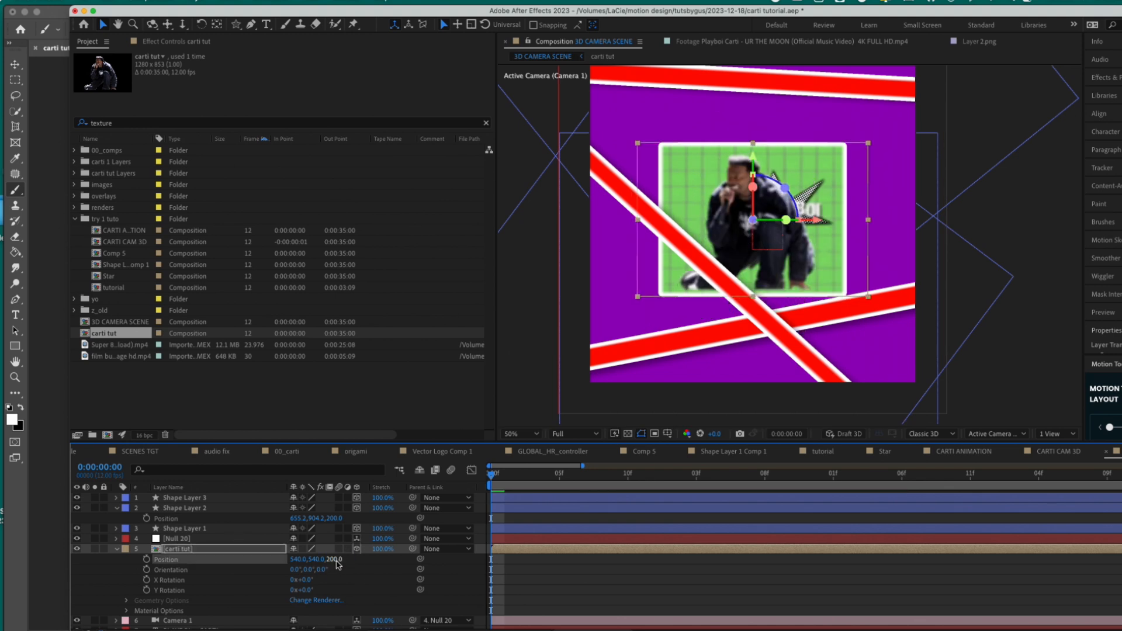
Scale carti tut down to 45% and flip it horizontally with an X scale of -45%
key("s")
left_click_drag(310, 560, 284, 564)
left_click(304, 560)
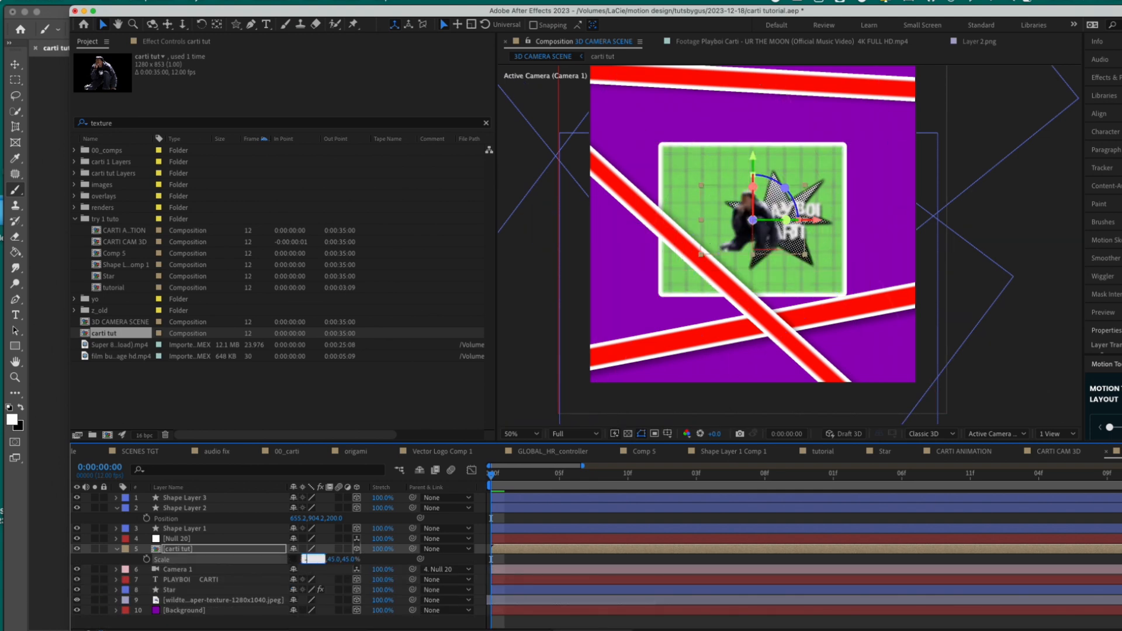
type("-45")
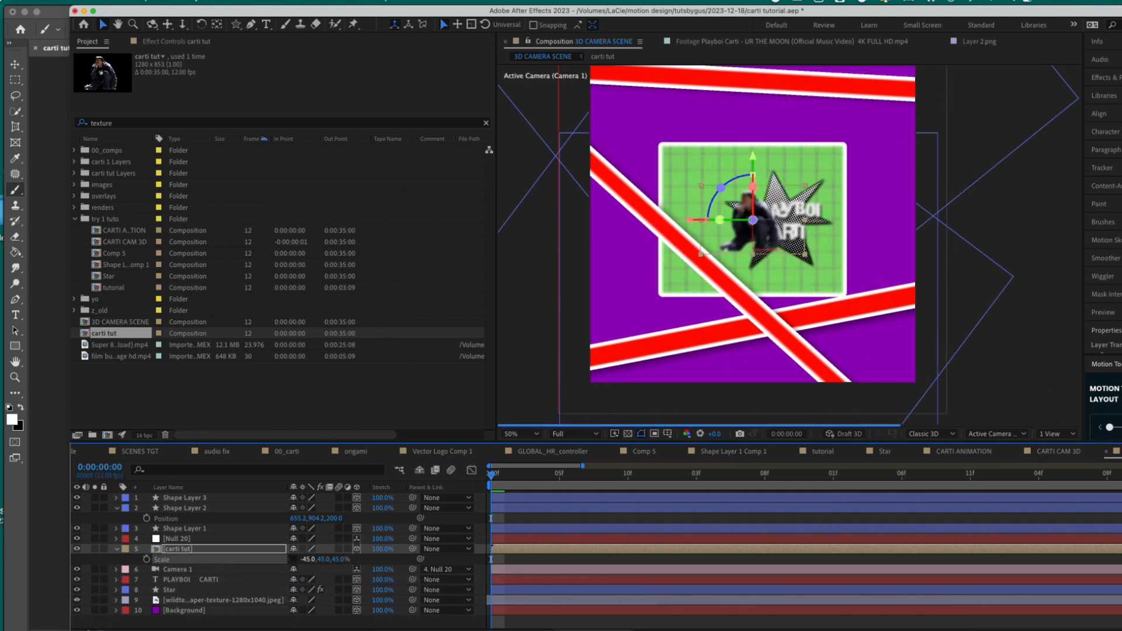
key("Return")
Tilt and place the performer leaning out from behind the diagonal stripe, and enlarge him to 56%
key("r")
left_click_drag(304, 591, 317, 590)
left_click_drag(760, 231, 730, 245)
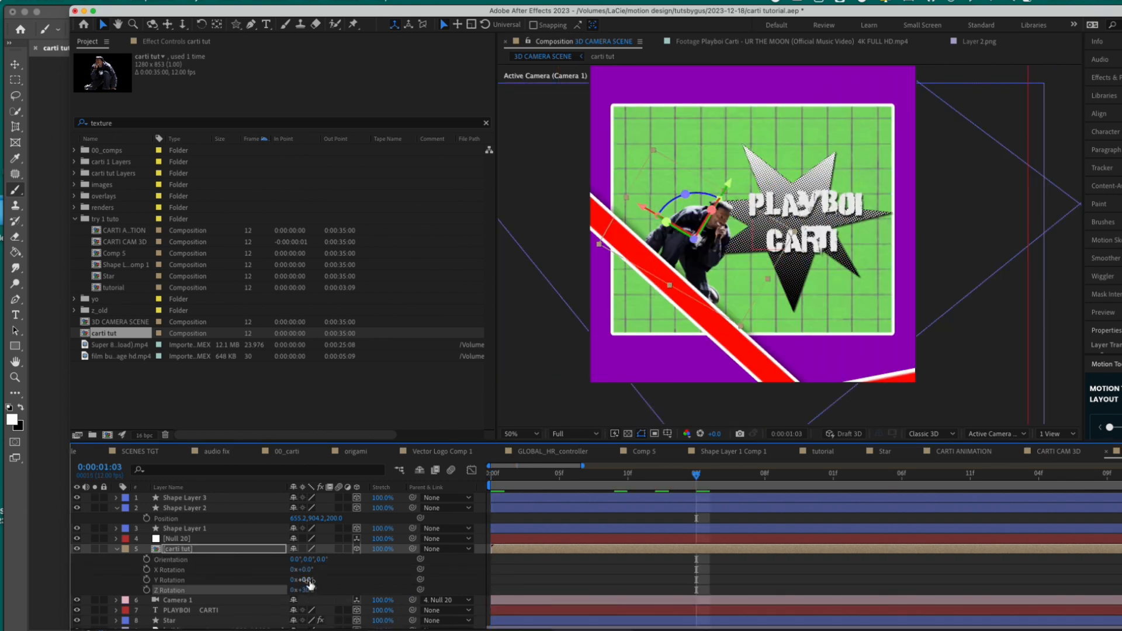
key("s")
left_click_drag(316, 560, 327, 559)
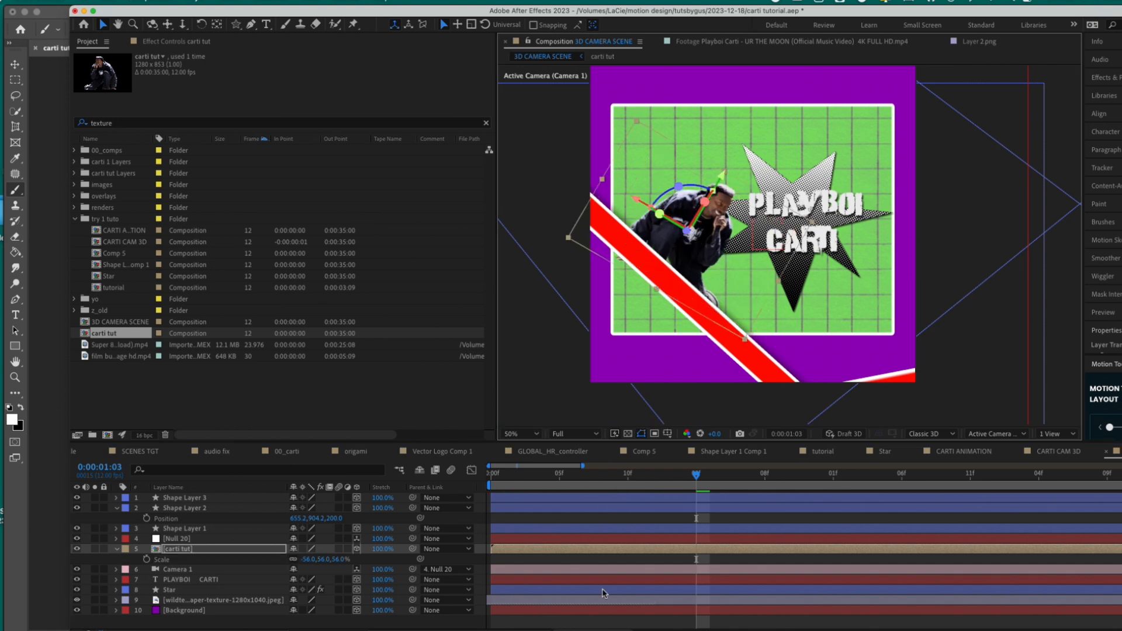
Mask carti tut along the diagonal stripe so only the performer's upper body above it remains
key("g")
left_click(611, 235)
left_click(700, 317)
left_click(746, 313)
left_click(763, 196)
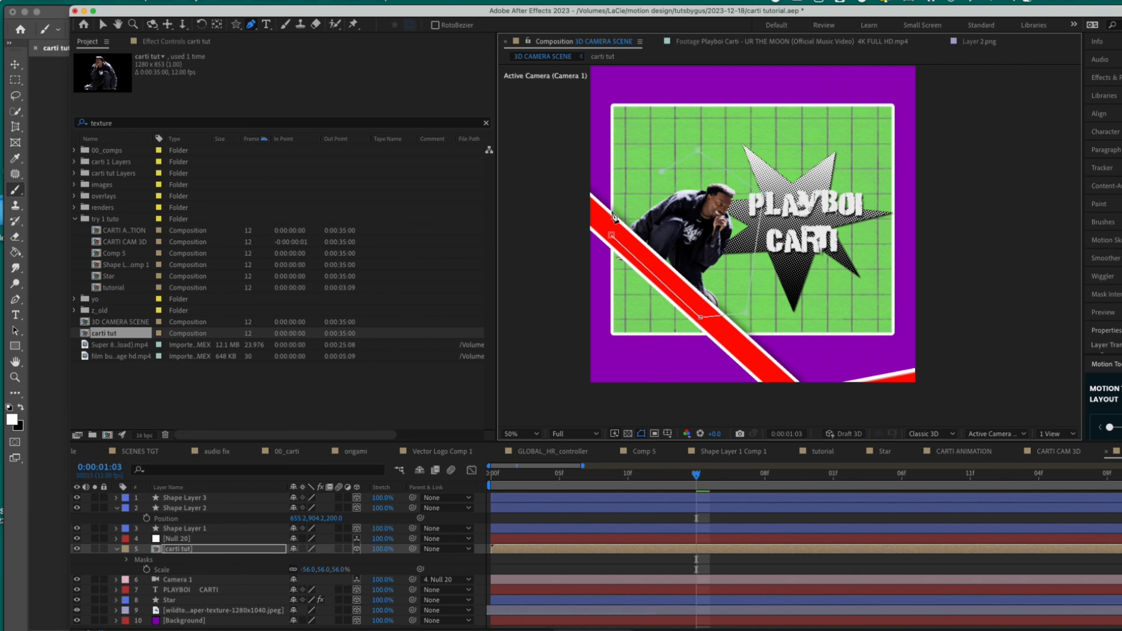
left_click(611, 235)
left_click(684, 571)
left_click(698, 550)
mouse_move(696, 474)
left_mouse_down()
mouse_move(686, 474)
mouse_move(699, 475)
left_mouse_up()
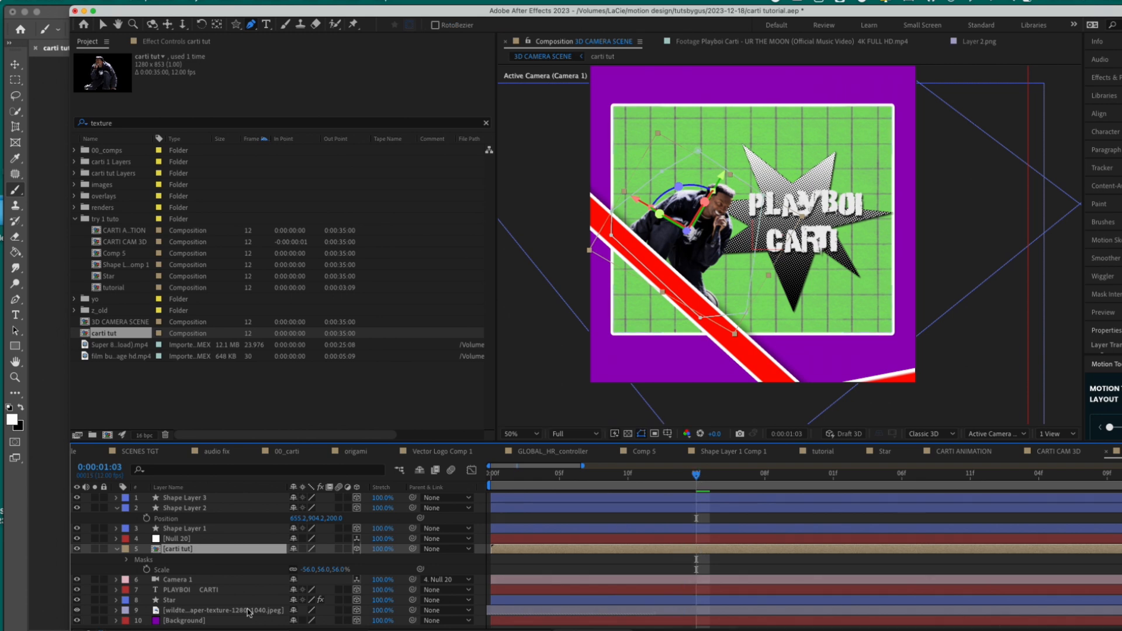
Open the carti tut composition and move the mic layer's anchor point to the performer's elbow
key("Page_Down")
double_click(250, 555)
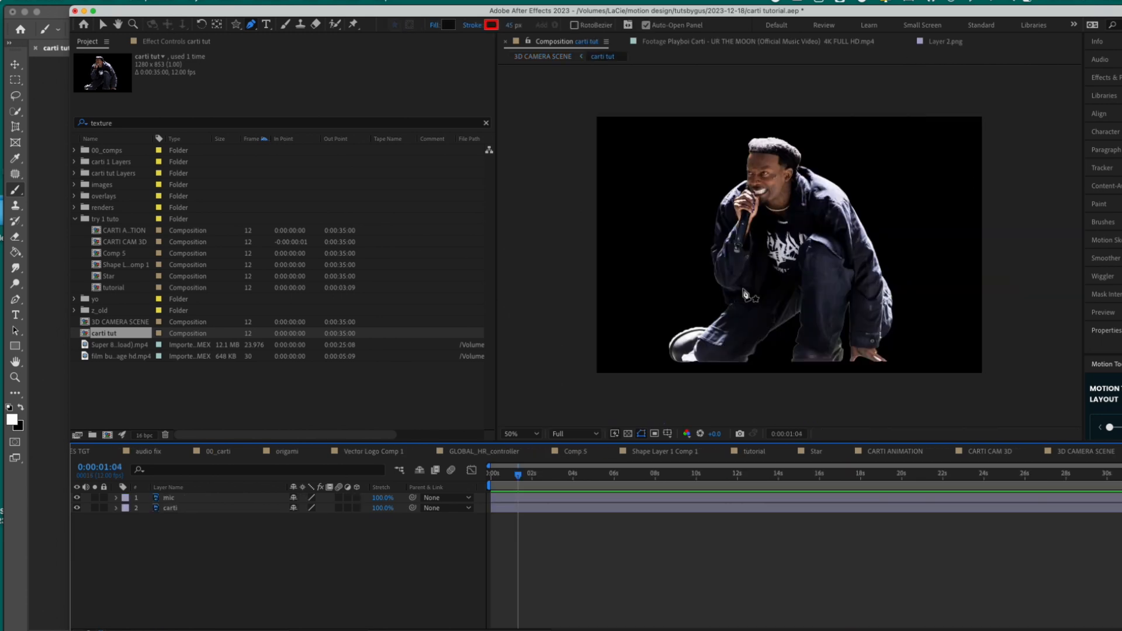
key("v")
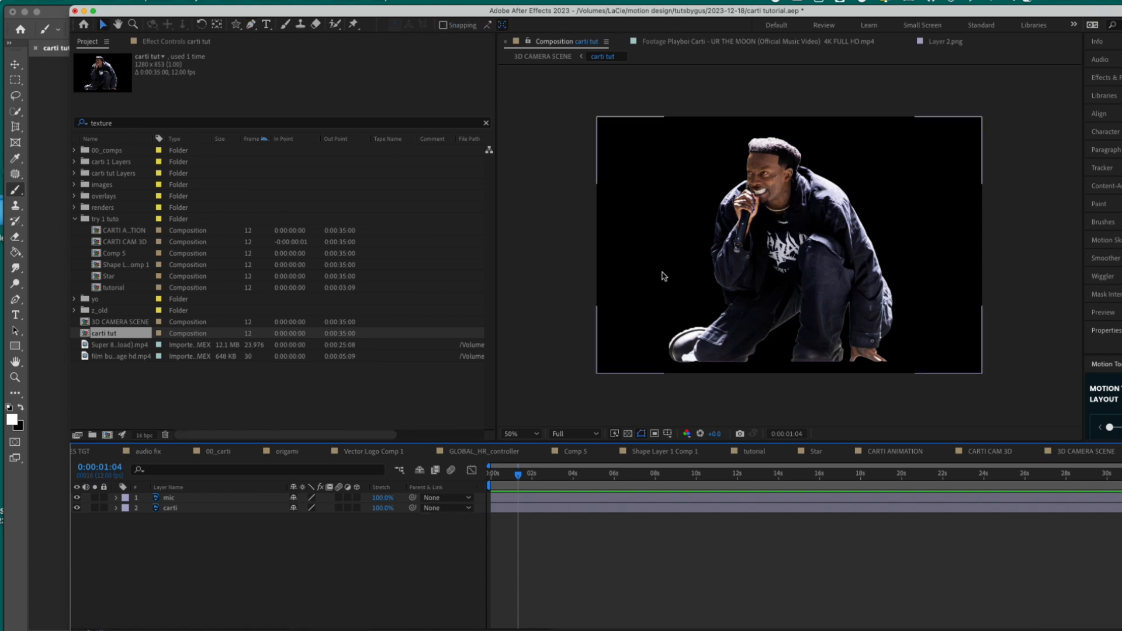
left_click(186, 498)
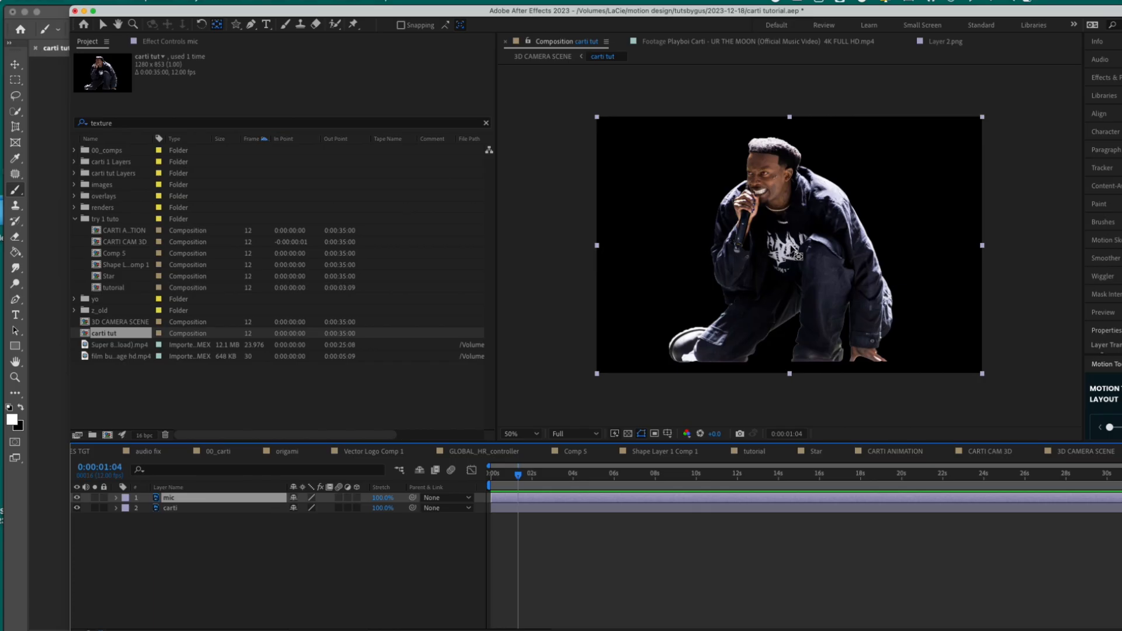
left_click_drag(790, 245, 727, 282)
Keyframe the mic layer's rotation at 5° on the first frame and -7° at 0:00:01:00
key("r")
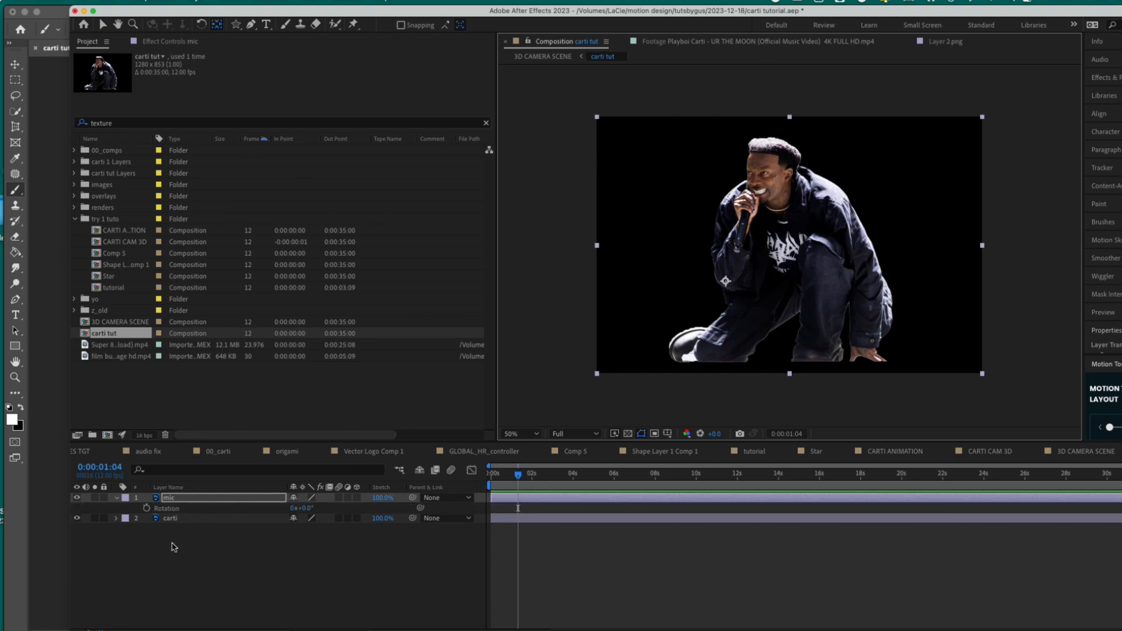
key("Home")
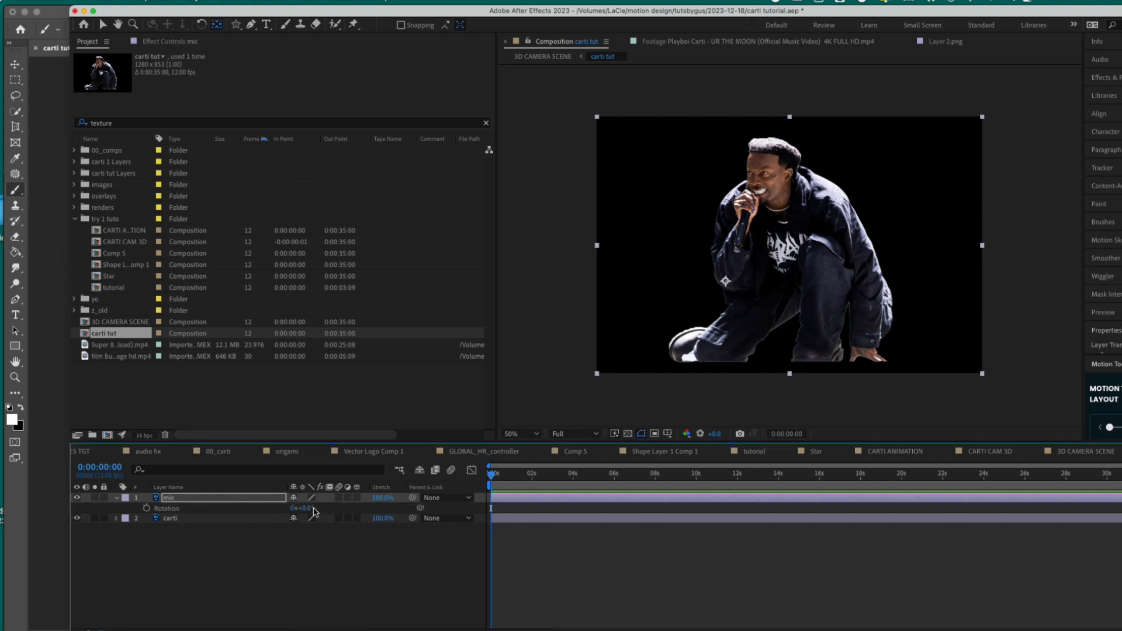
left_click(311, 508)
type("5")
key("Return")
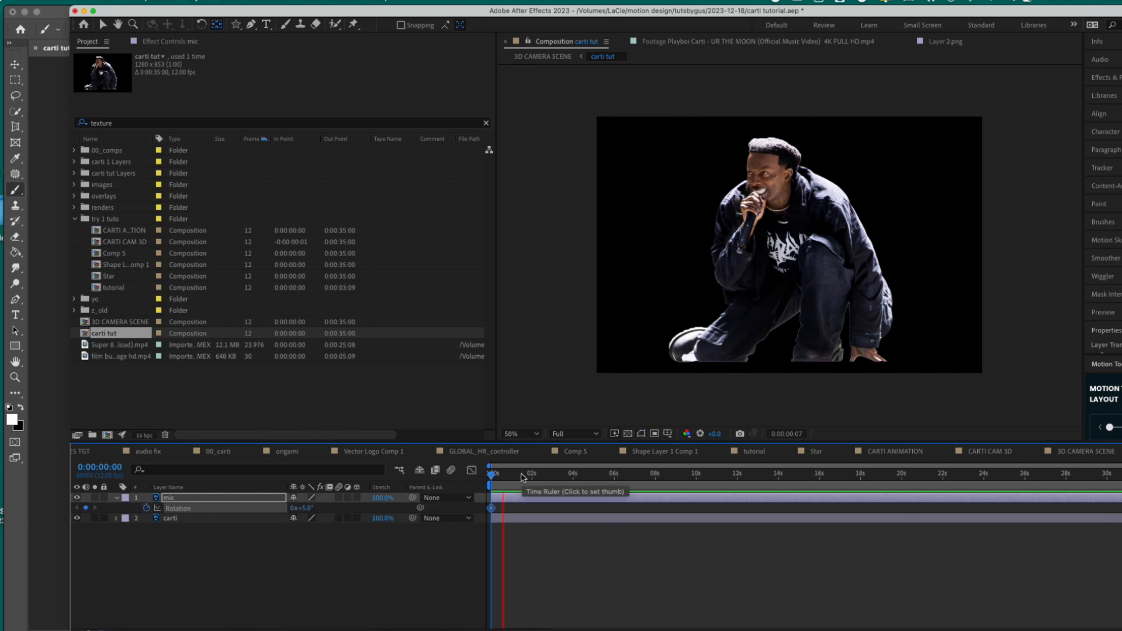
left_click(512, 477)
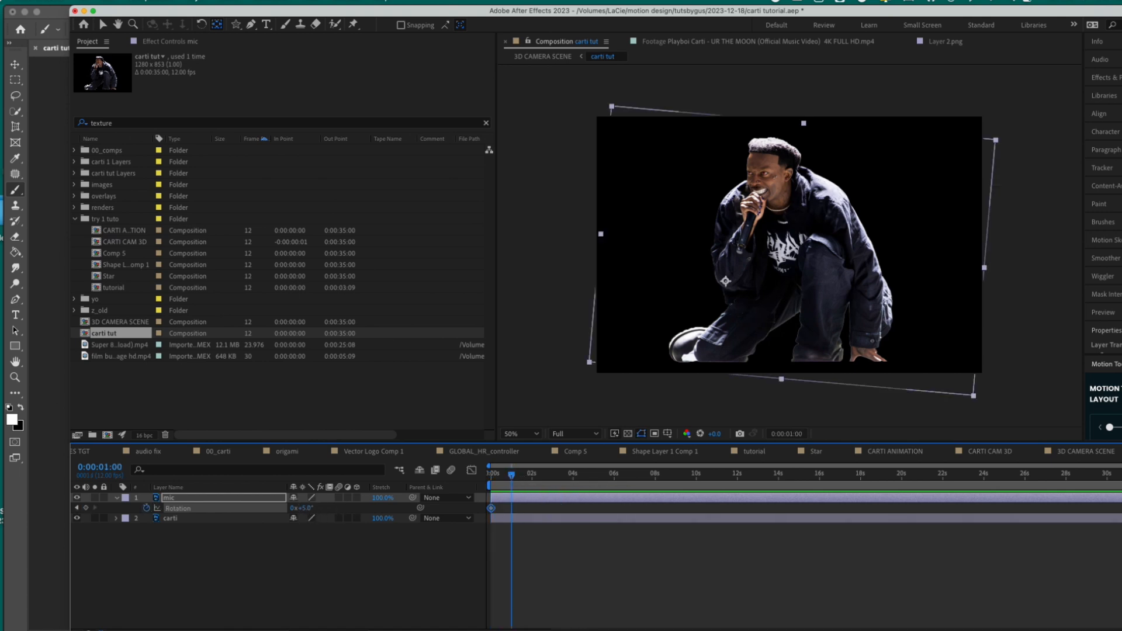
left_click_drag(303, 509, 295, 509)
Apply Easy Ease to both mic rotation keyframes and copy the 5° keyframe to 0:00:02:01
left_click_drag(525, 511, 486, 505)
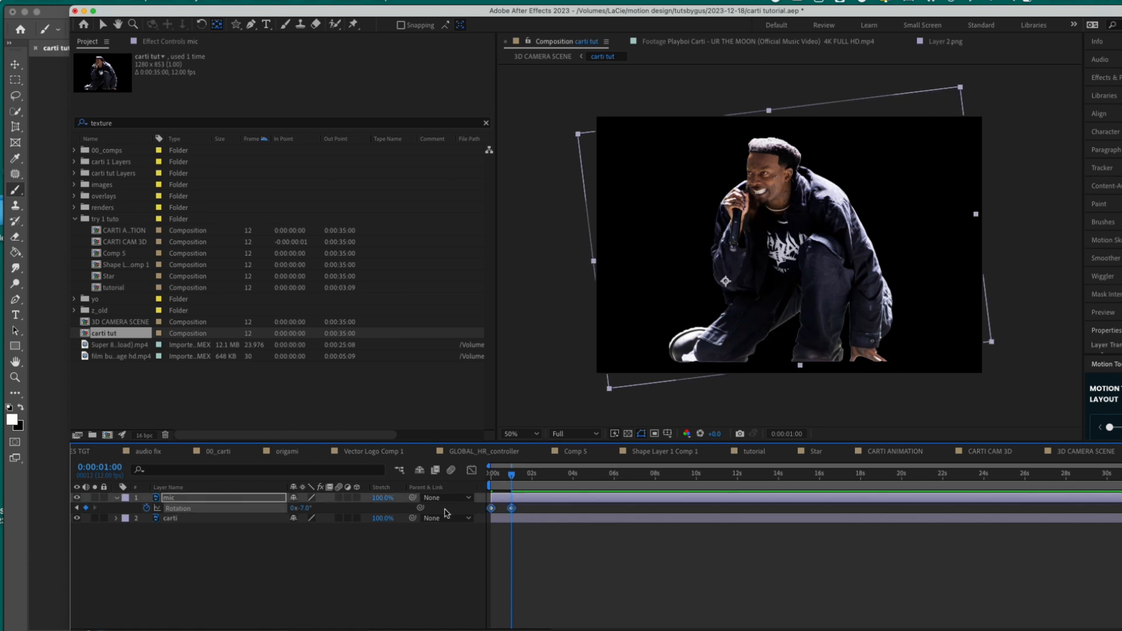
key("F9")
left_click(533, 478)
left_click_drag(499, 507, 484, 518)
key("super+c")
key("super+v")
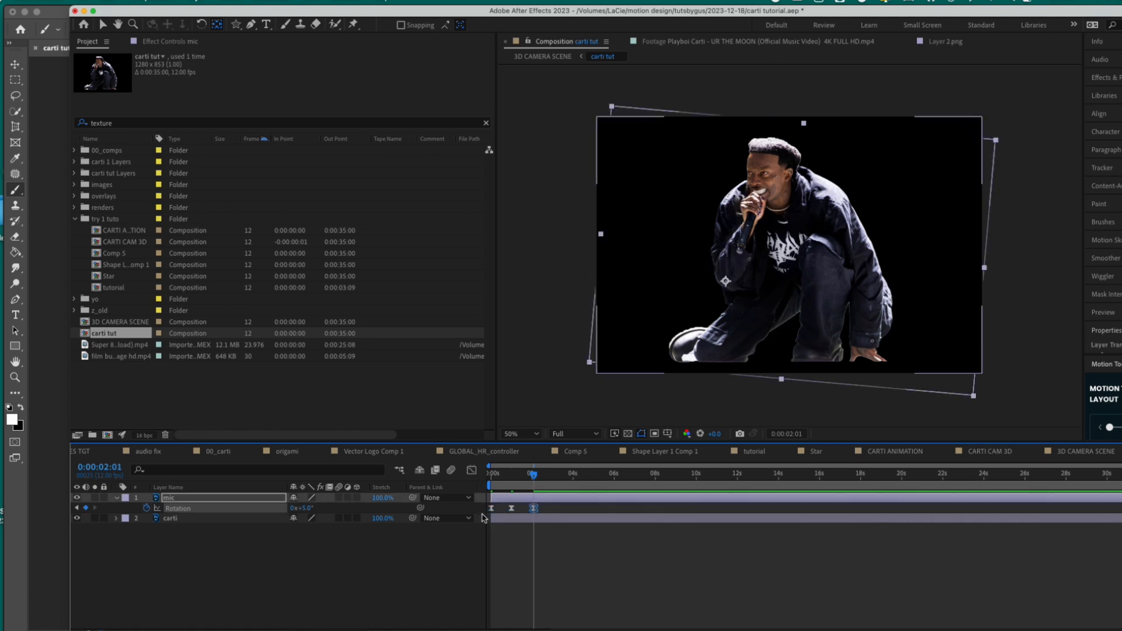
left_click_drag(520, 488, 426, 521)
key("space")
key("super+c")
key("super+v")
left_click_drag(522, 504, 625, 517)
left_click_drag(584, 485, 573, 488)
key("super+v")
key("super+z")
key("super+z")
key("super+z")
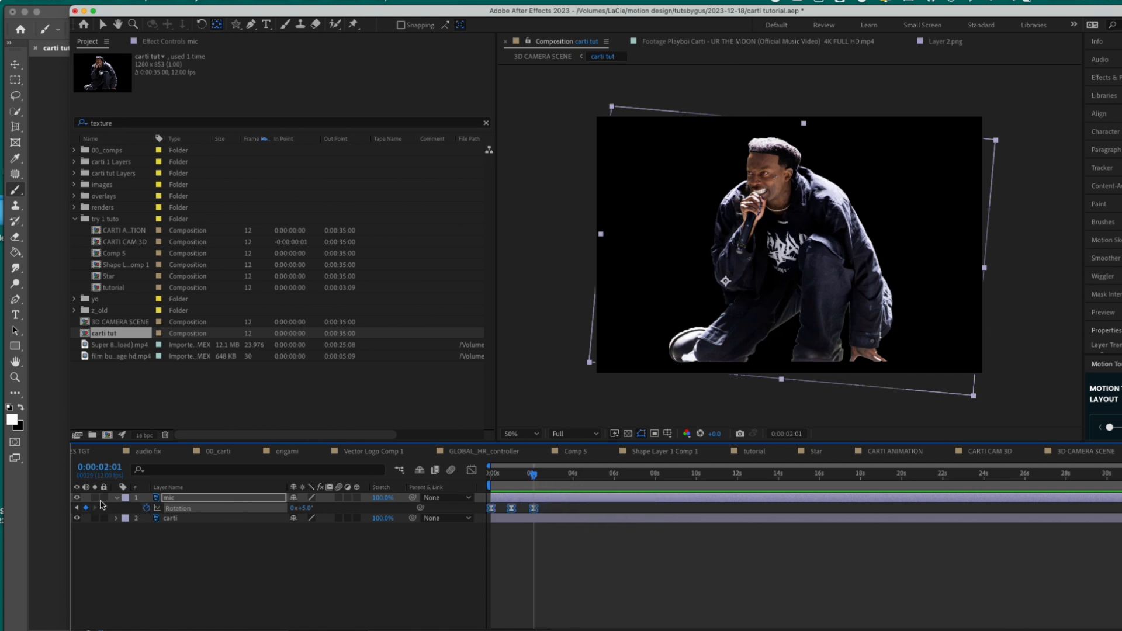
Add a loopOut() expression to the mic layer's rotation and preview the repeating arm swing
left_click(146, 508, "alt")
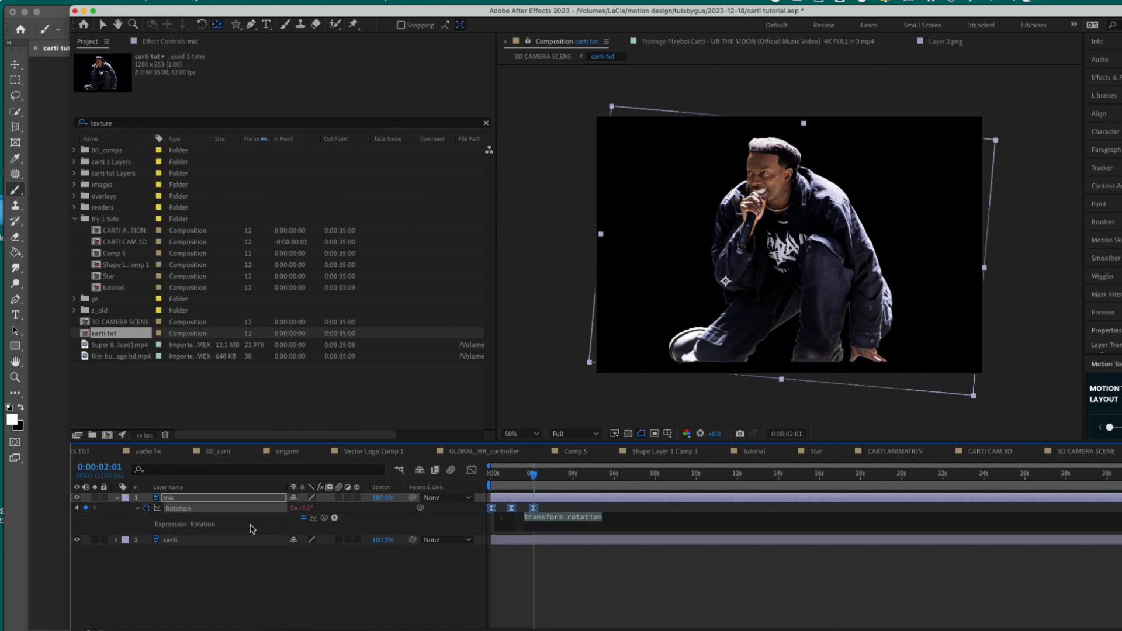
type("loop")
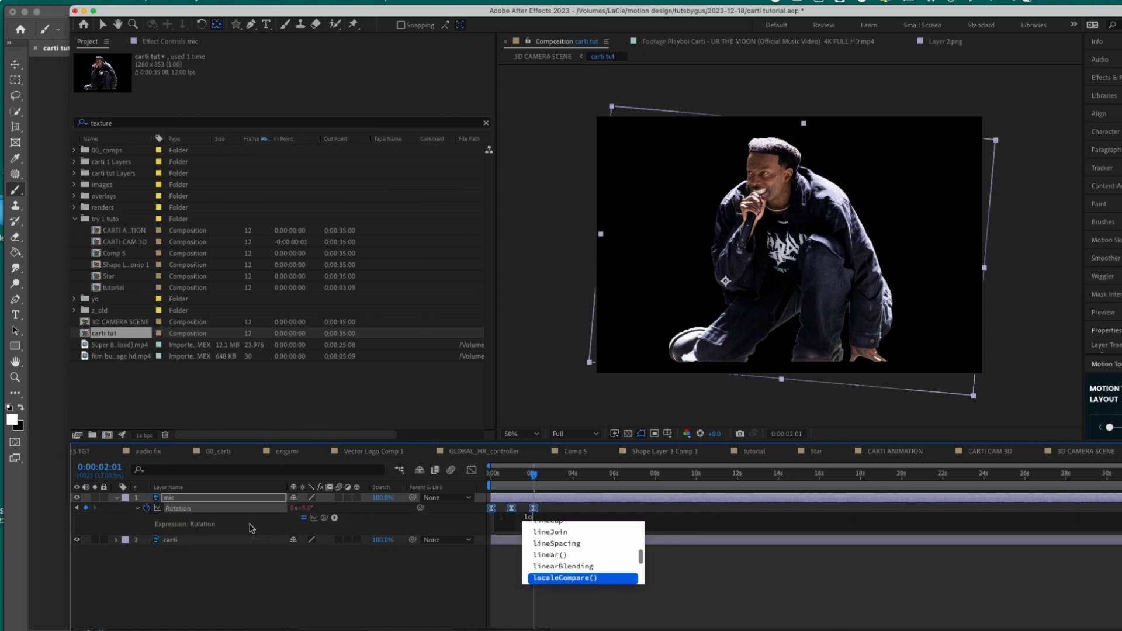
key("Down")
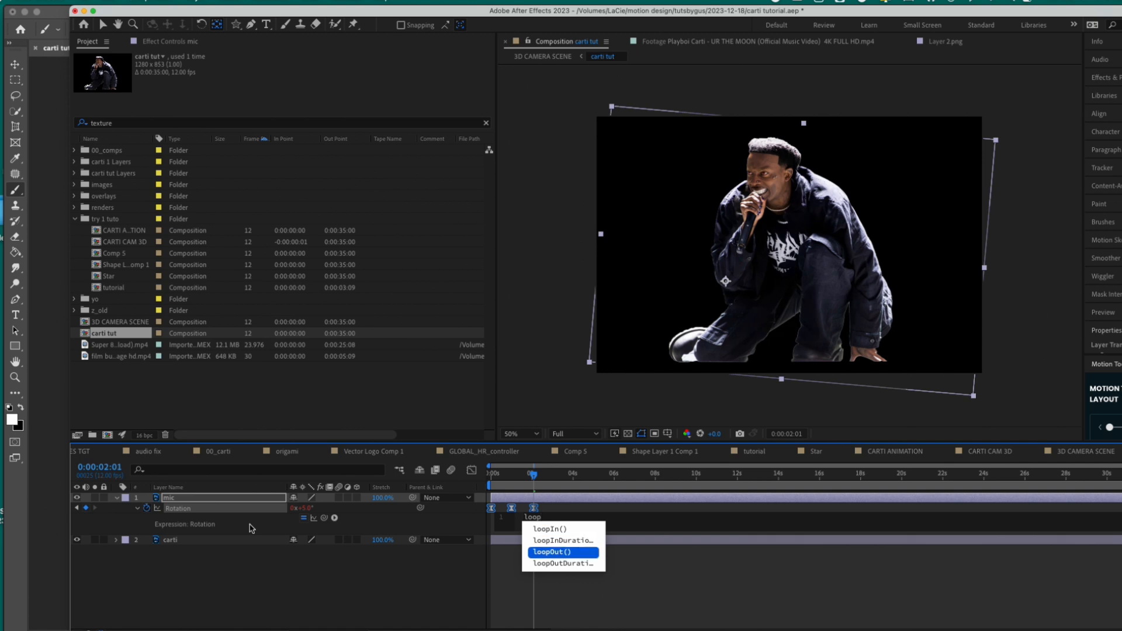
key("Return")
left_click(367, 576)
key("Home")
key("space")
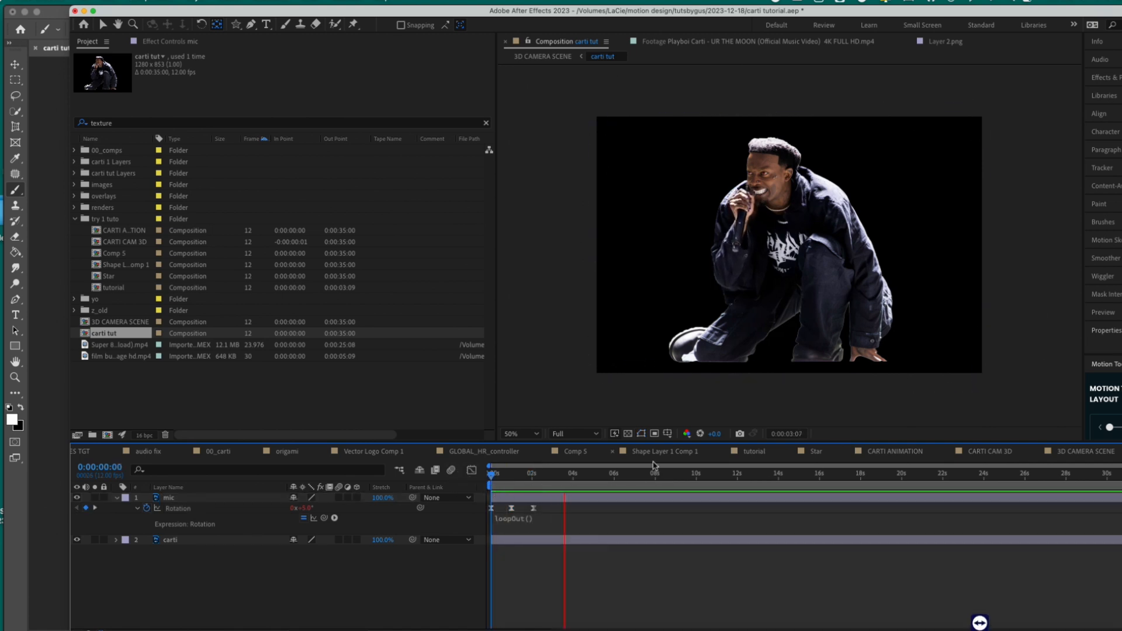
In 3D CAMERA SCENE, adjust the keyframe influence in Null 20's Z Position speed graph and preview the zoom
left_click(543, 57)
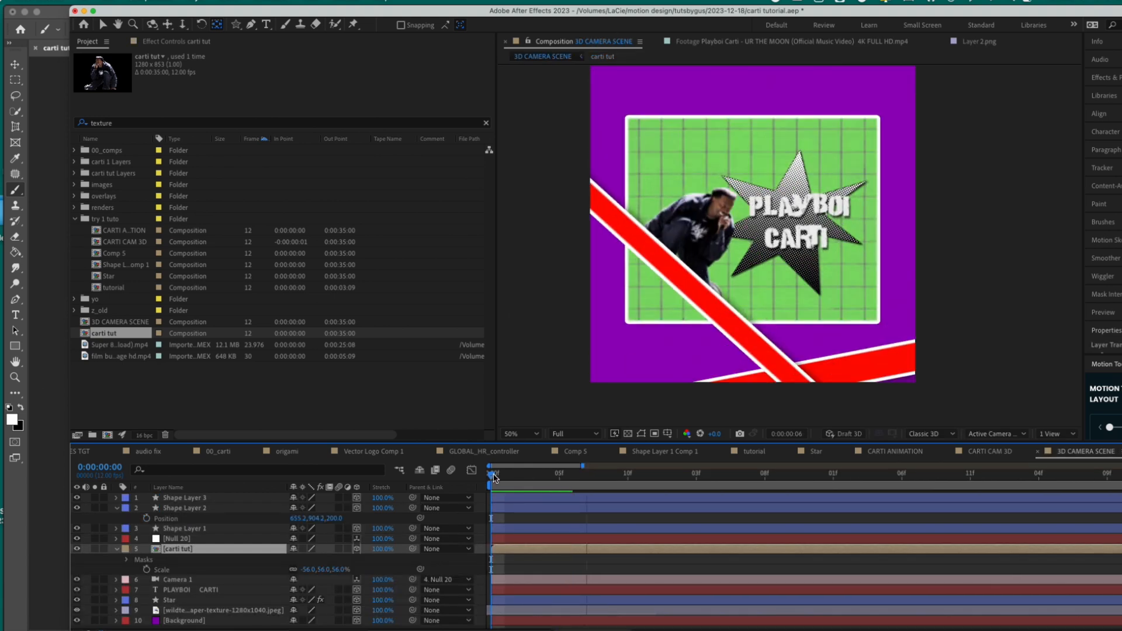
left_click(266, 579)
left_click(221, 539)
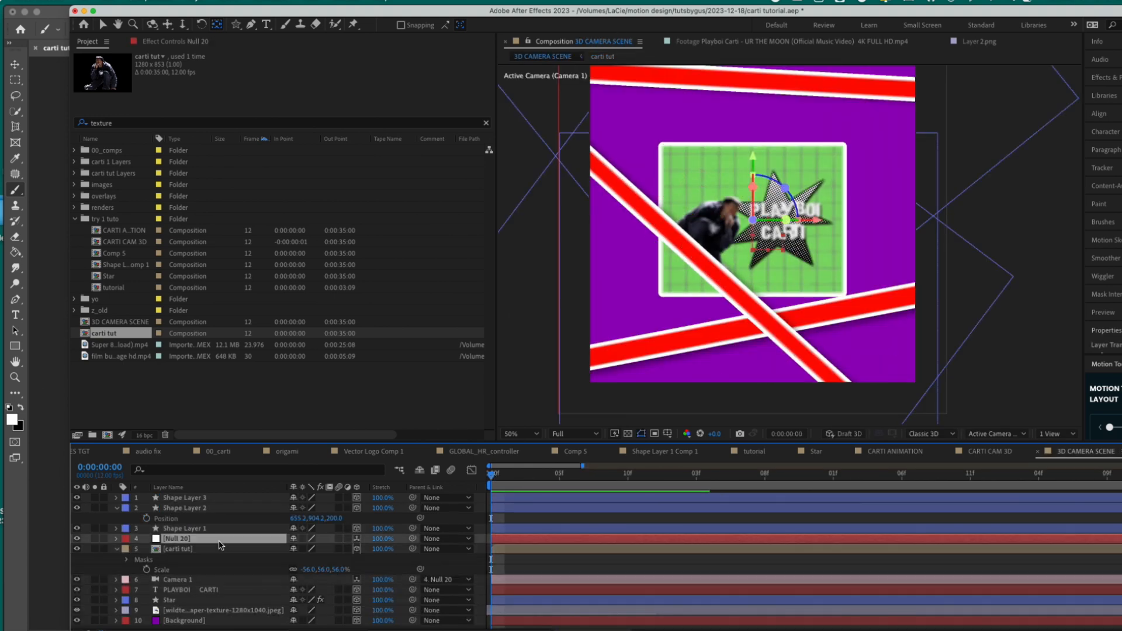
key("u")
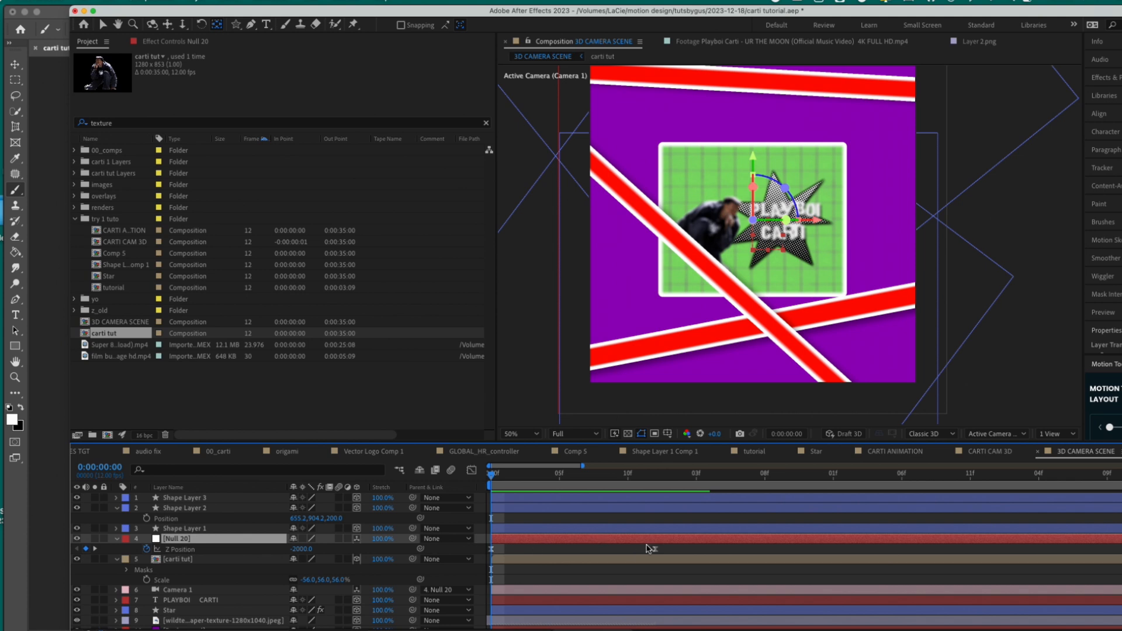
left_click(655, 550)
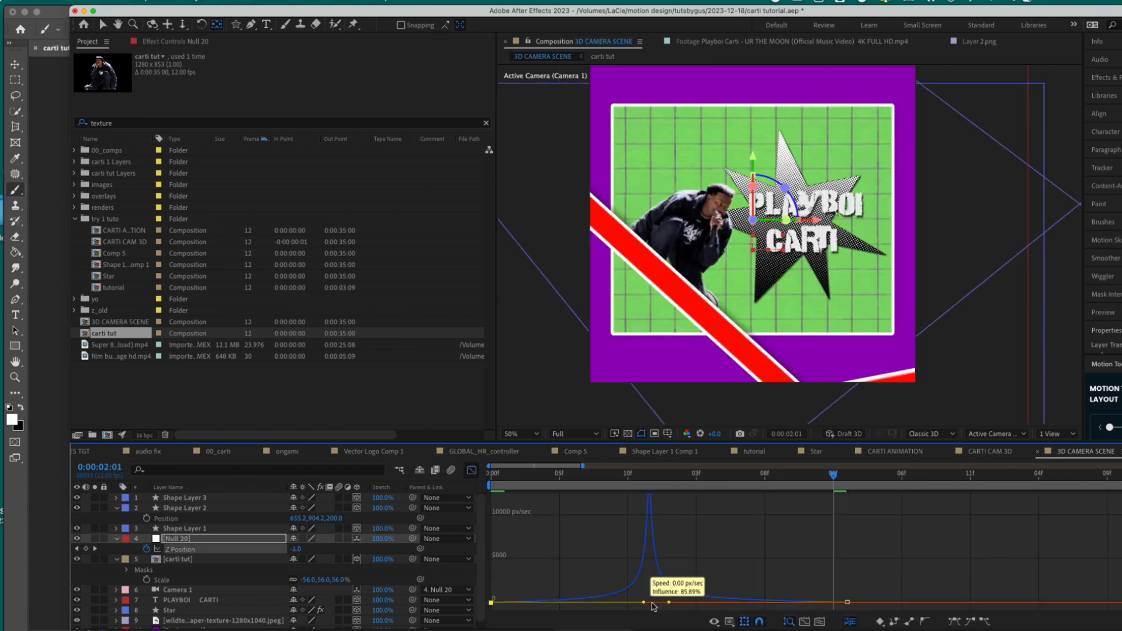
left_click_drag(654, 604, 668, 605)
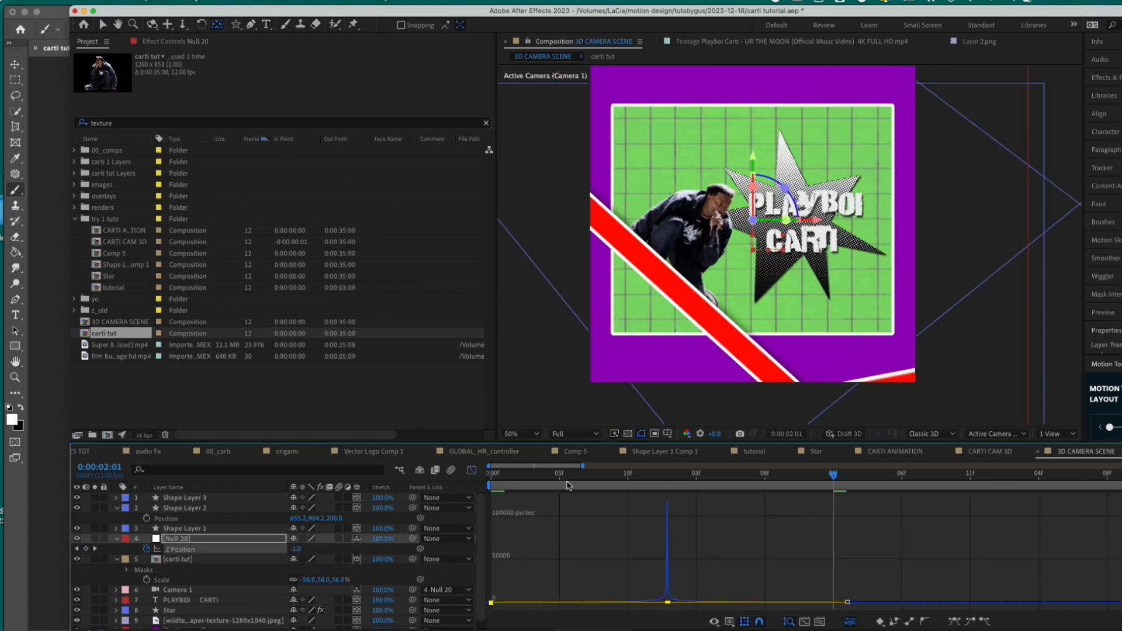
key("space")
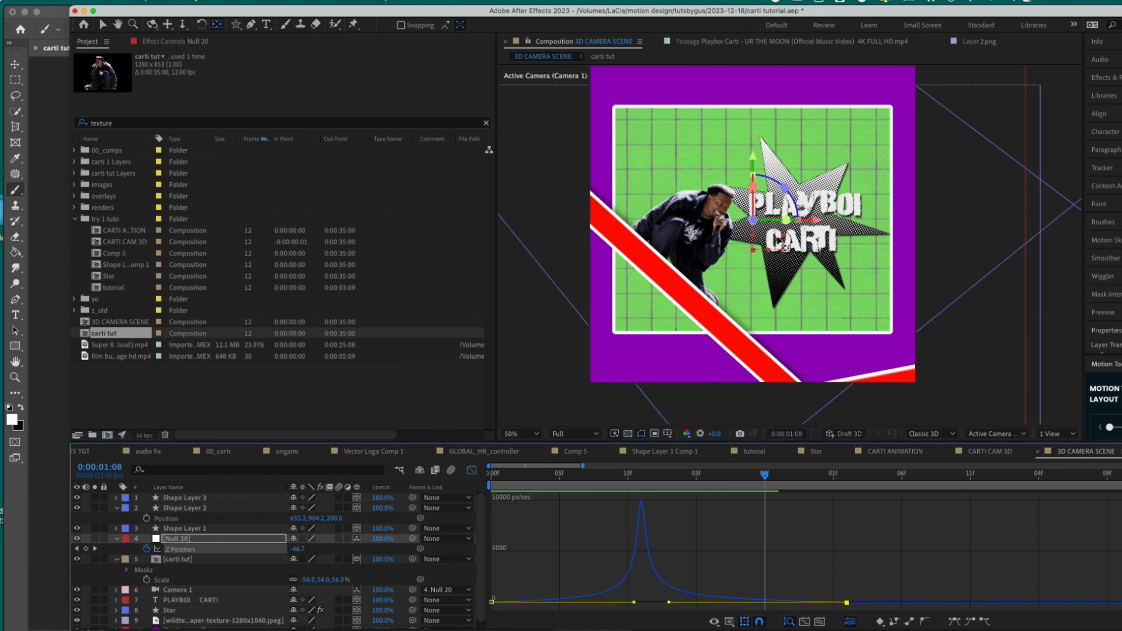
Select the carti tut layer and collapse its properties and those of Null 20
left_click(177, 560)
left_click(117, 559)
left_click(117, 539)
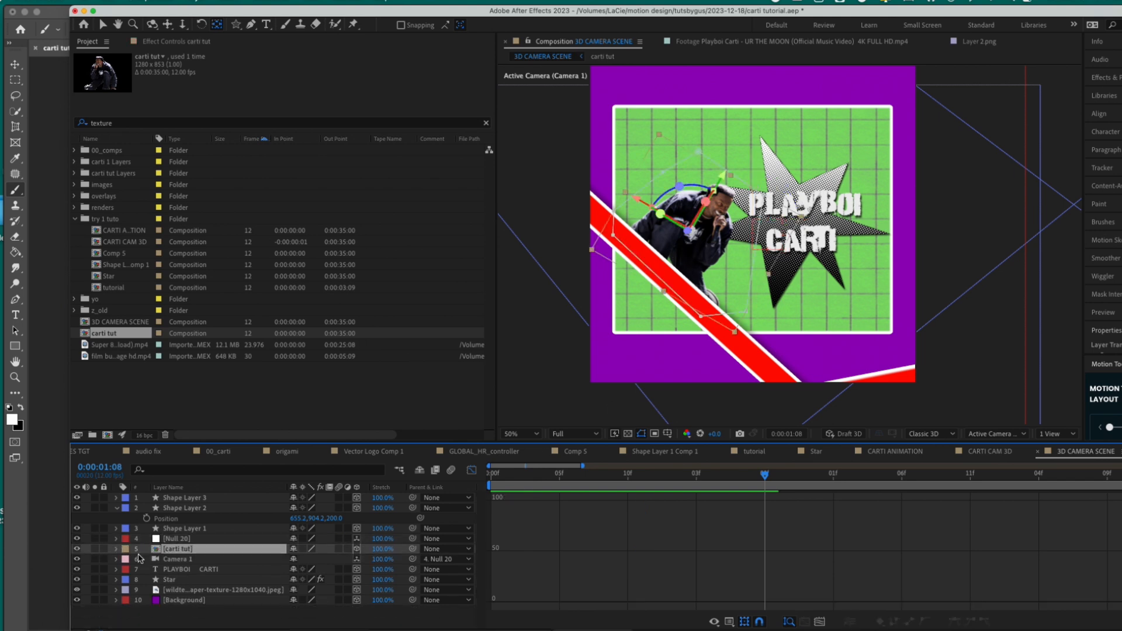
Set Camera 1's Focus Distance to 3378.8 pixels and check the focus in the composition
left_click(183, 560)
key("a")
key("a")
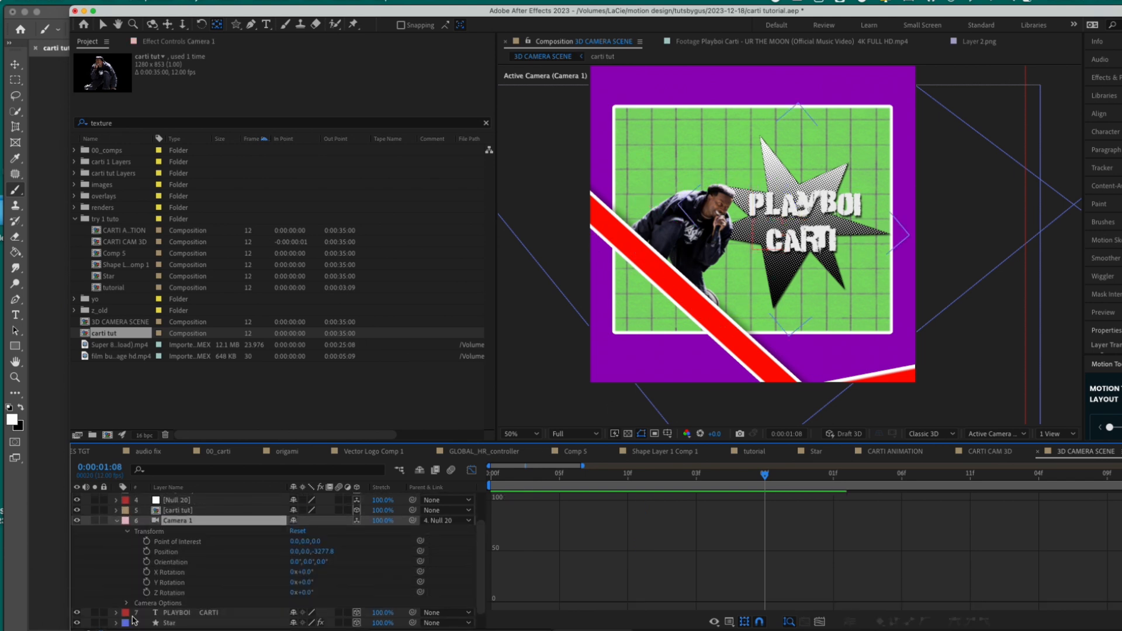
scroll(187, 576, "down", 3)
scroll(187, 580, "down", 1)
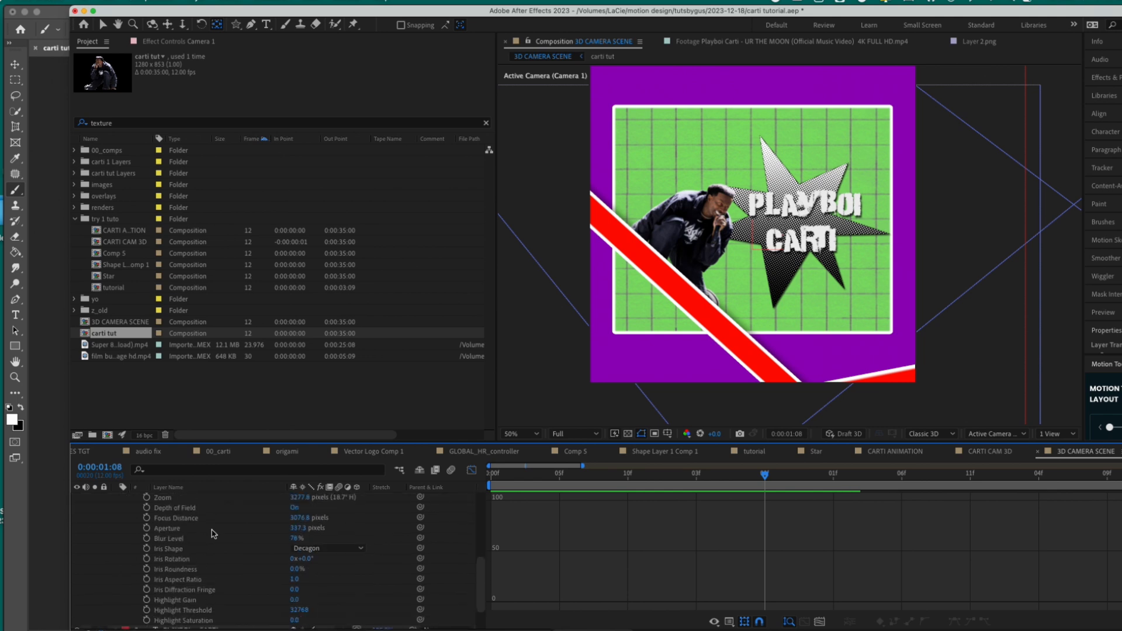
left_click_drag(299, 518, 321, 528)
scroll(762, 201, "up", 2)
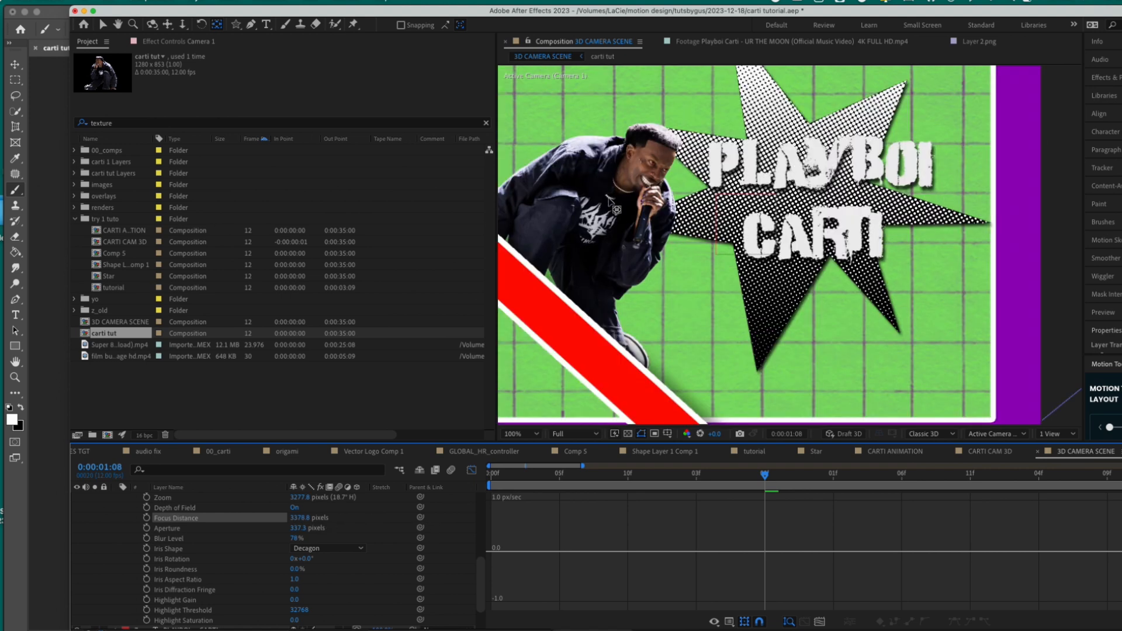
scroll(752, 227, "down", 2)
scroll(751, 227, "up", 2)
scroll(752, 227, "down", 1)
left_click_drag(702, 475, 443, 476)
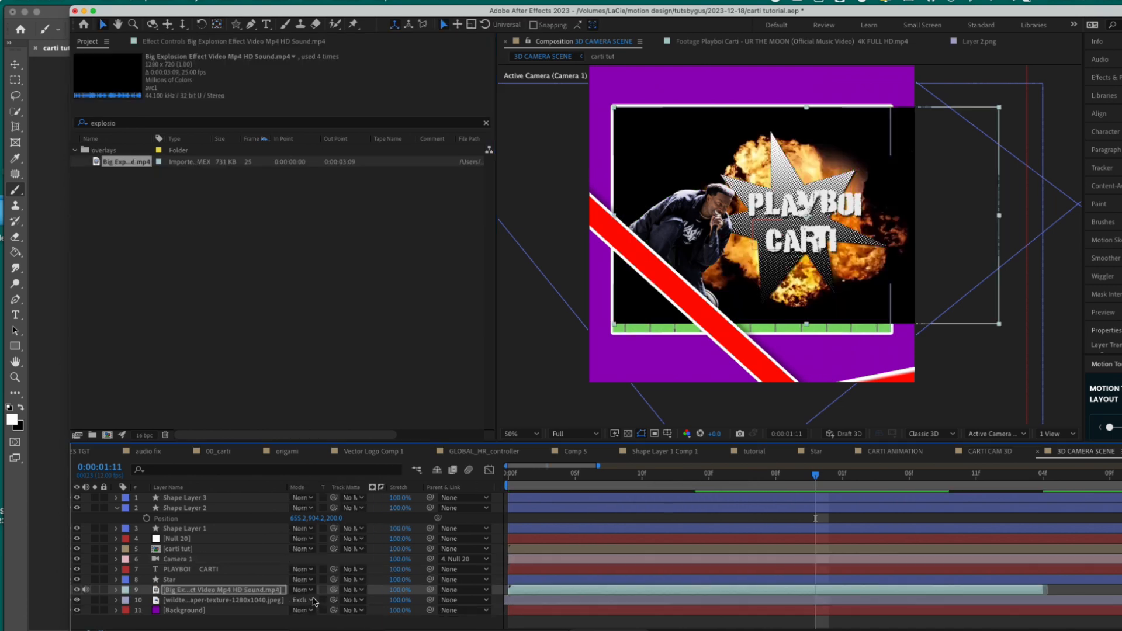
Set the Big Explosion video layer's blend mode to Screen and its Z position to 300
left_click(303, 590)
left_click(321, 248)
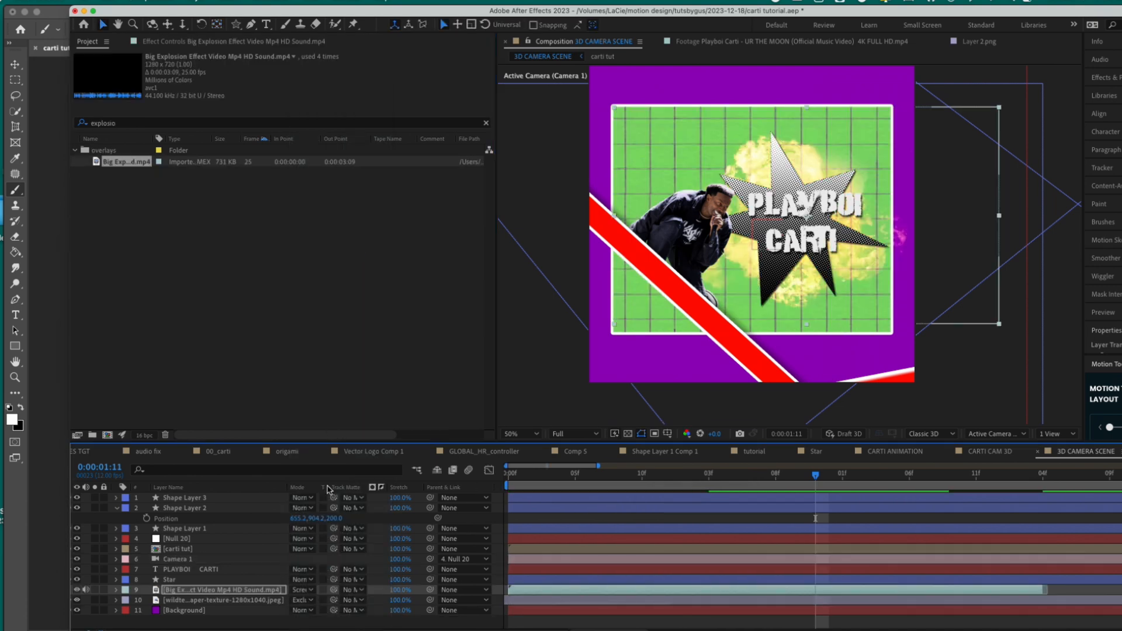
key("s")
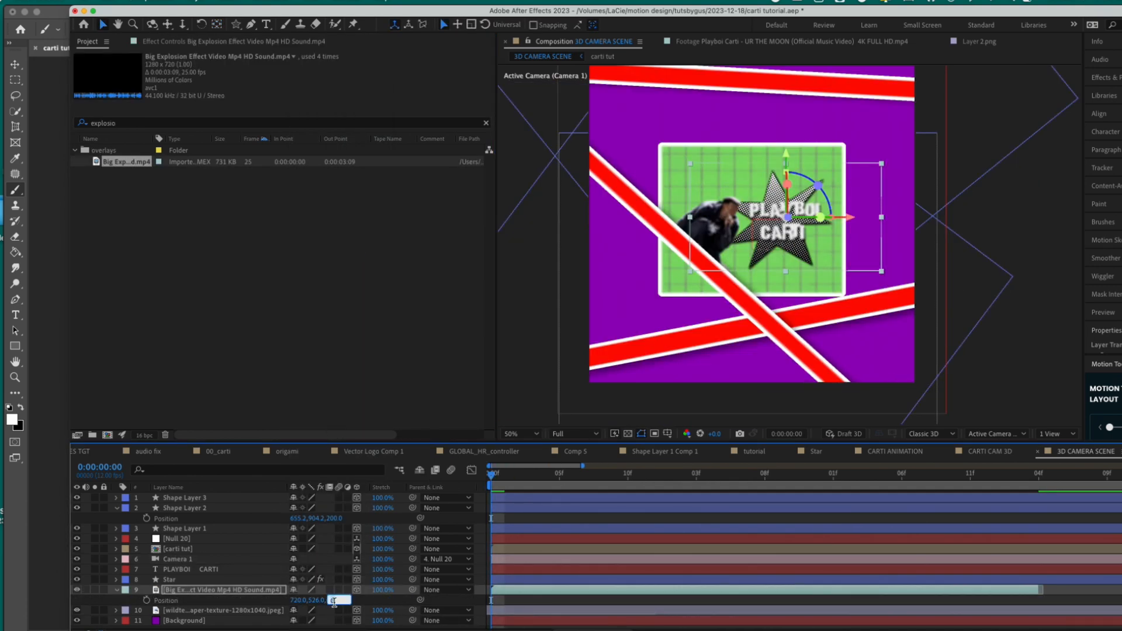
type("300")
key("Return")
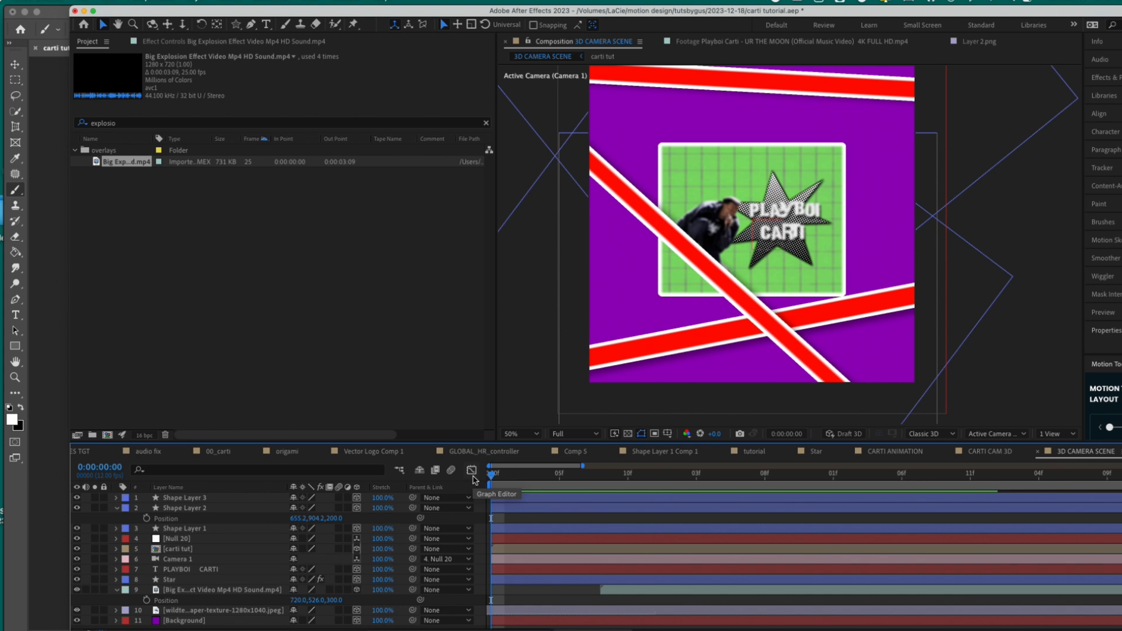
Pre-compose all layers of the composition into a new composition named 3D SCENE
key("super+a")
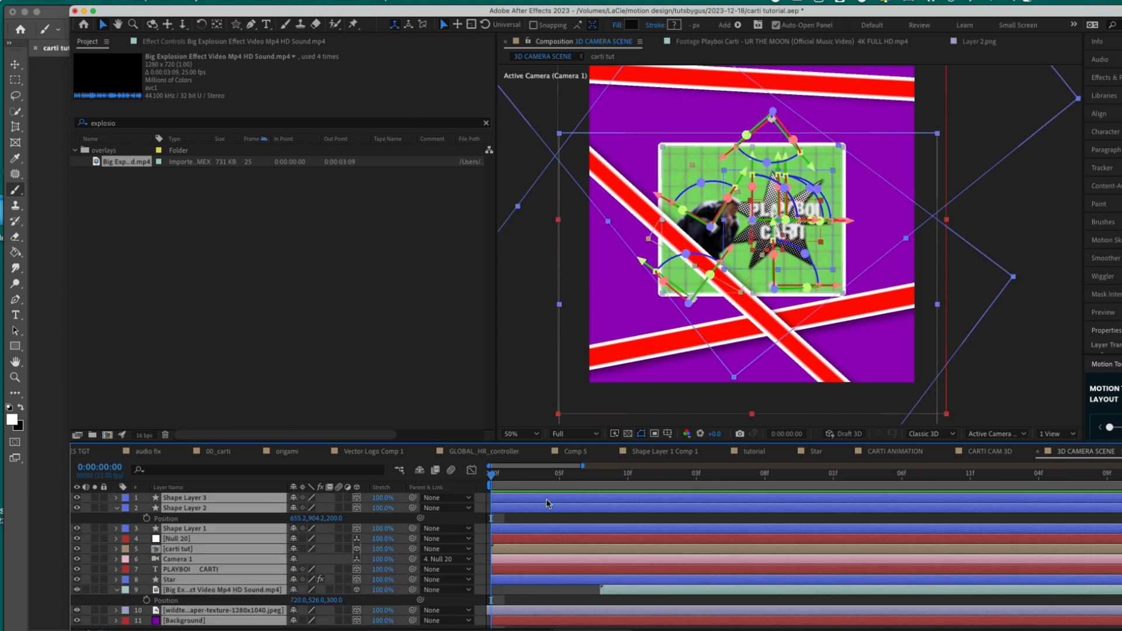
right_click(547, 500)
left_click(592, 556)
type("3D SCENE")
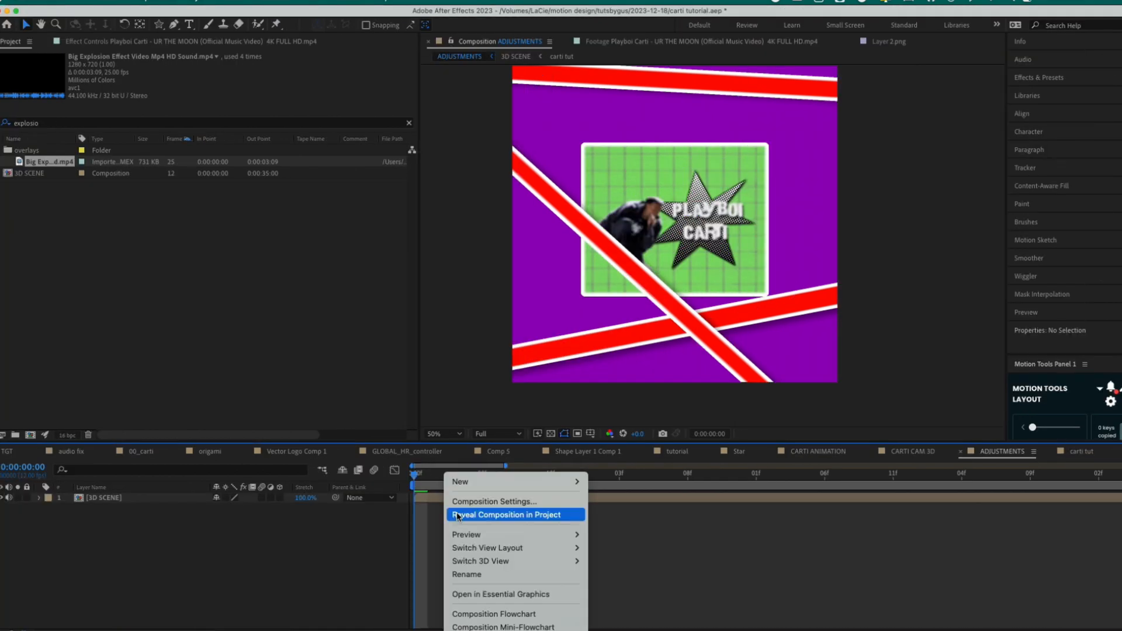
Add an adjustment layer above 3D SCENE in the ADJUSTMENTS composition and apply the Noise effect to it
mouse_move(467, 478)
left_click(638, 579)
left_click(1048, 92)
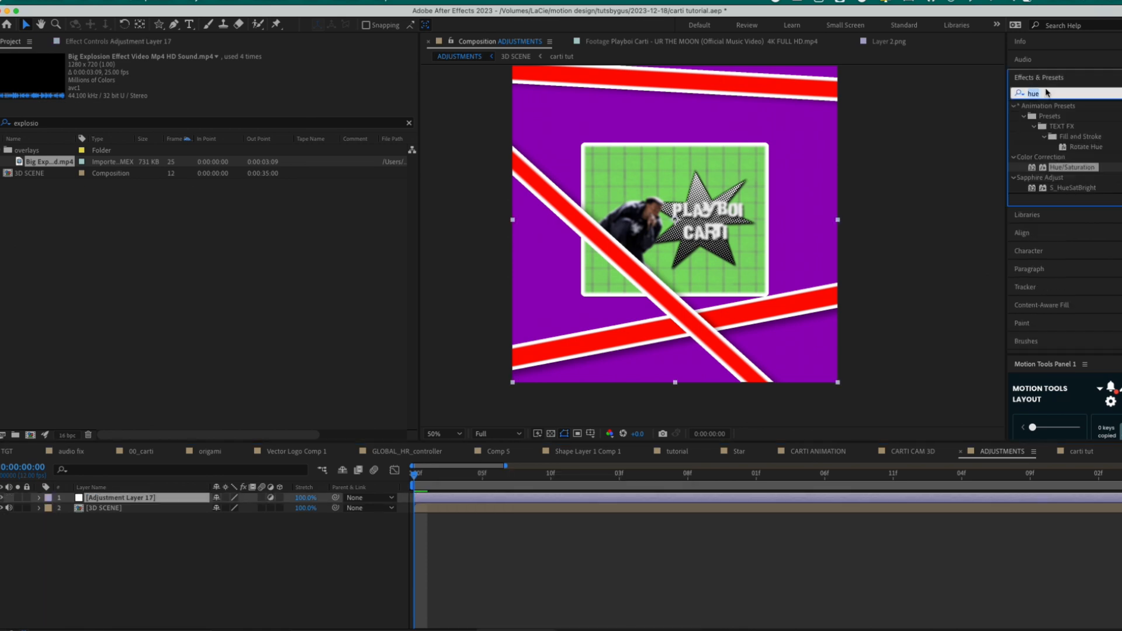
type("noise")
double_click(1058, 157)
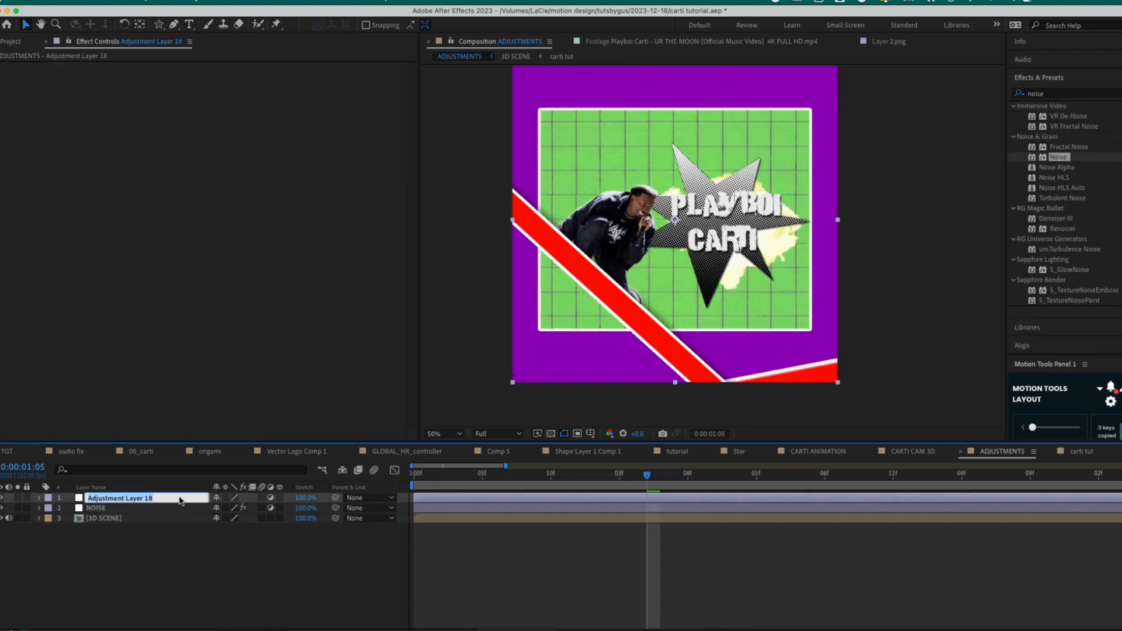
Rename the second adjustment layer FLICKER and apply the S_Flicker effect to it
type("FLI")
key("Return")
left_click(1064, 95)
type("flicker")
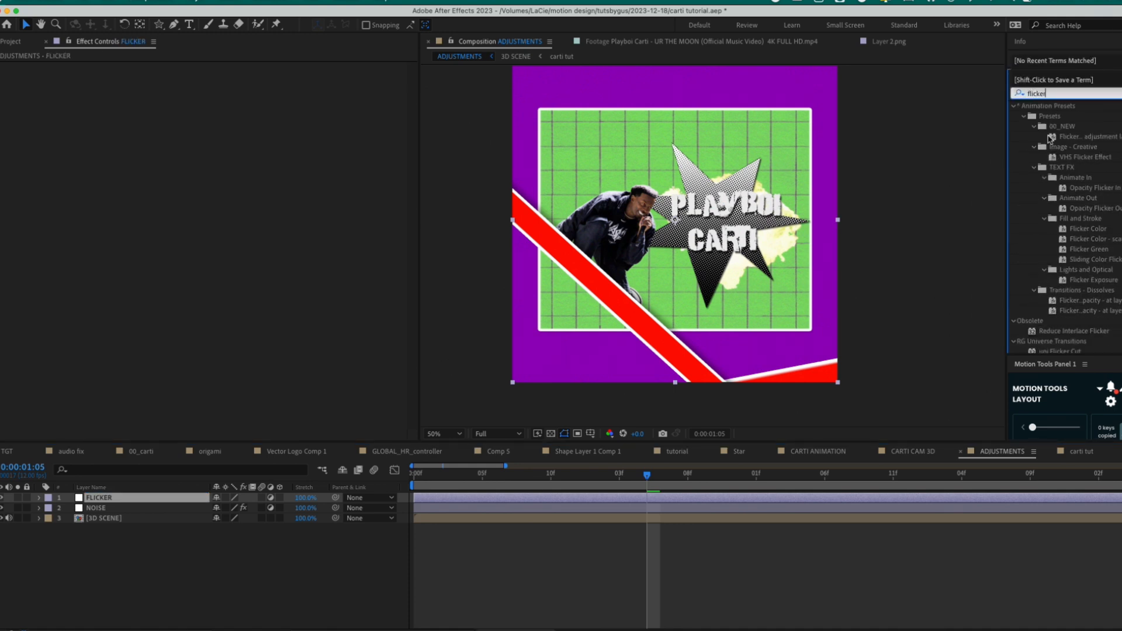
scroll(1058, 175, "down", 5)
double_click(1067, 212)
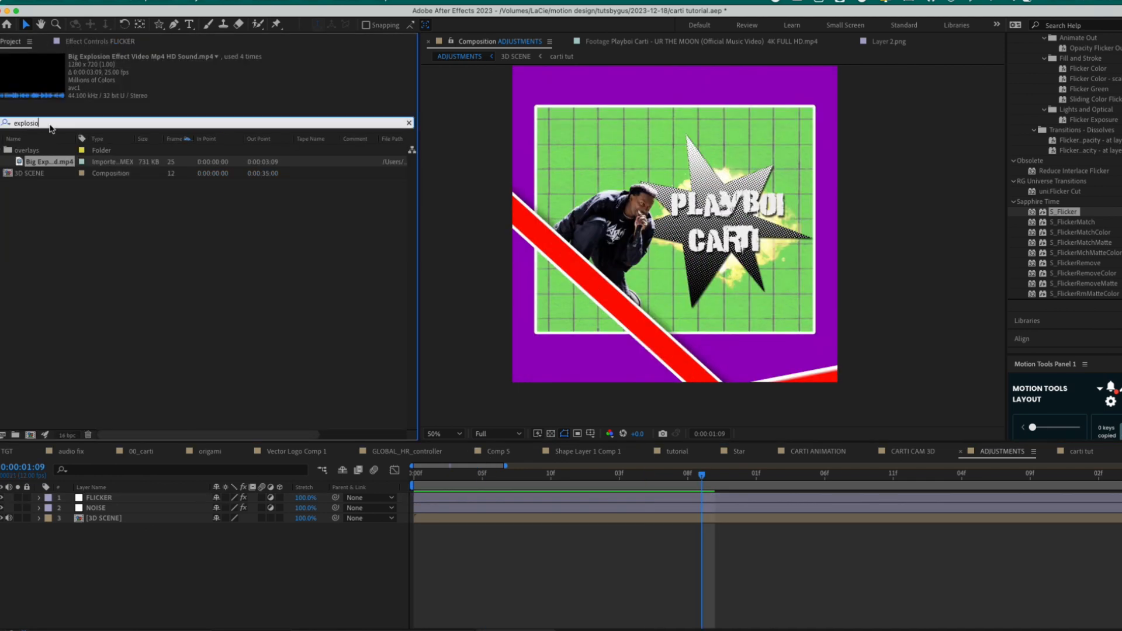
Find the Film Scratch Texture video in the project and add it to the ADJUSTMENTS composition as a Screen overlay
double_click(47, 125)
type("textu")
type("re")
left_click_drag(49, 208, 124, 532)
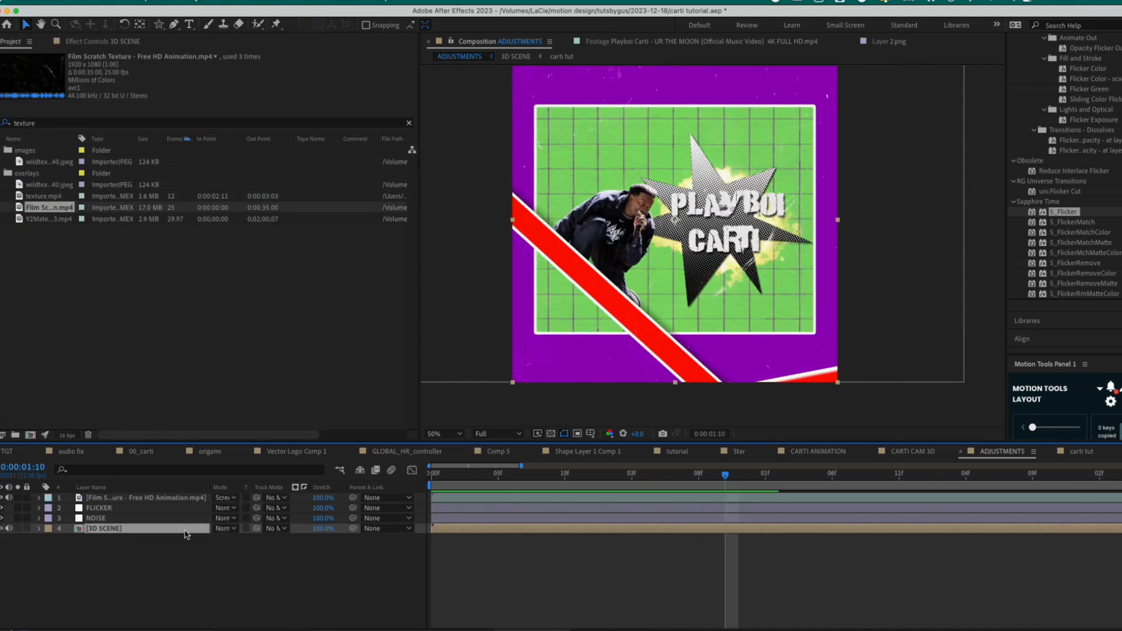
Reveal the 3D SCENE layer's Position and apply the CC RepeTile effect to the layer
key("p")
left_click(128, 42)
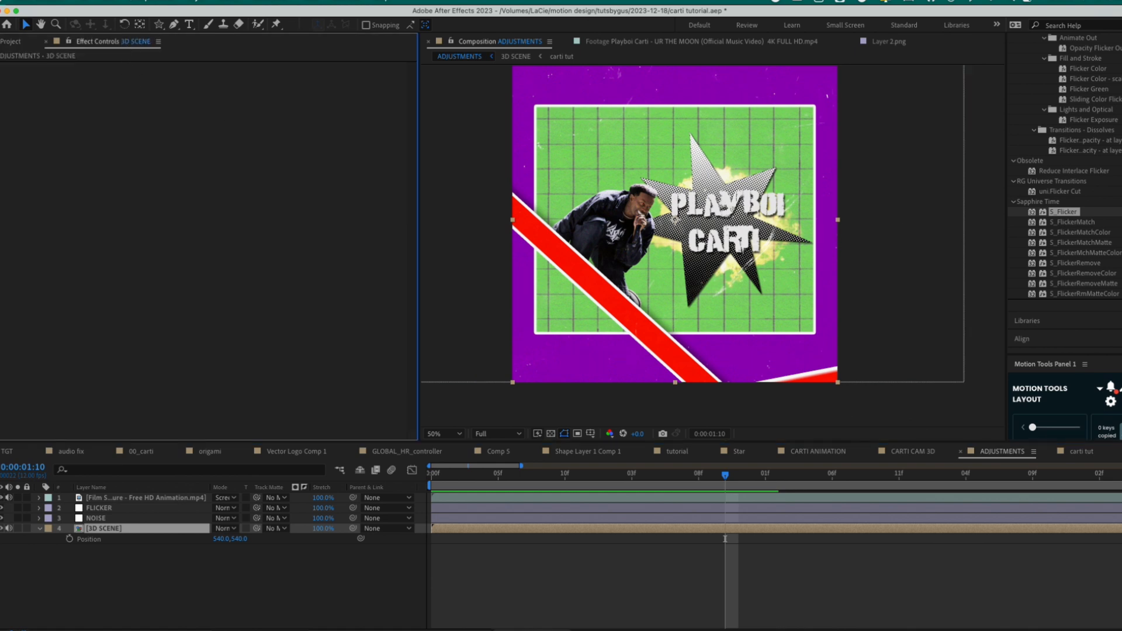
scroll(1118, 221, "up", 5)
double_click(1058, 94)
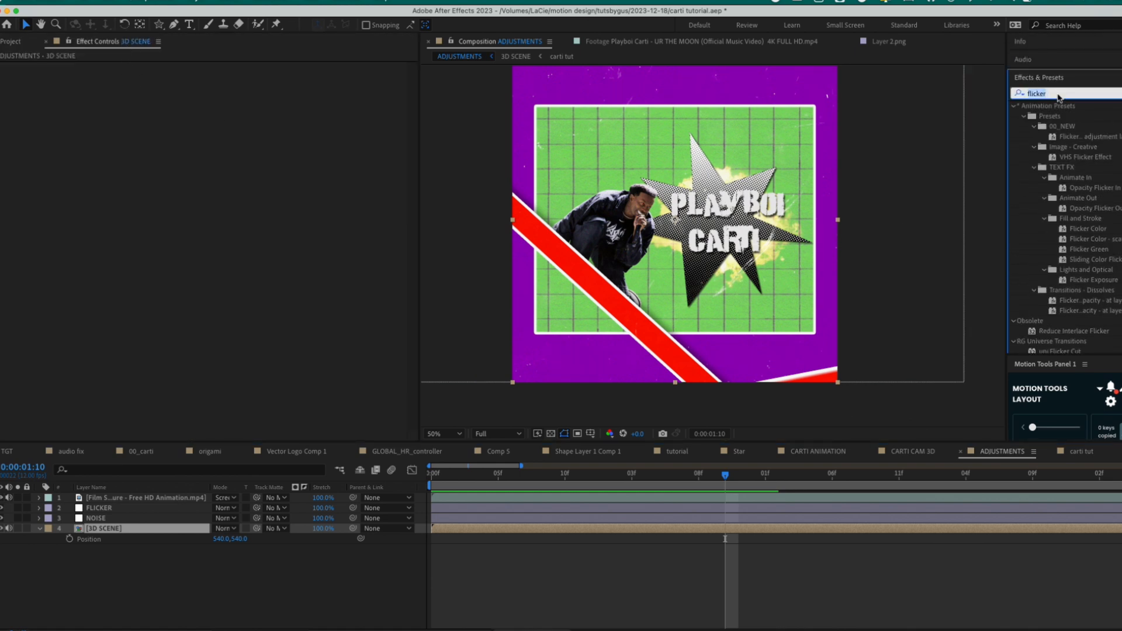
type("repetile")
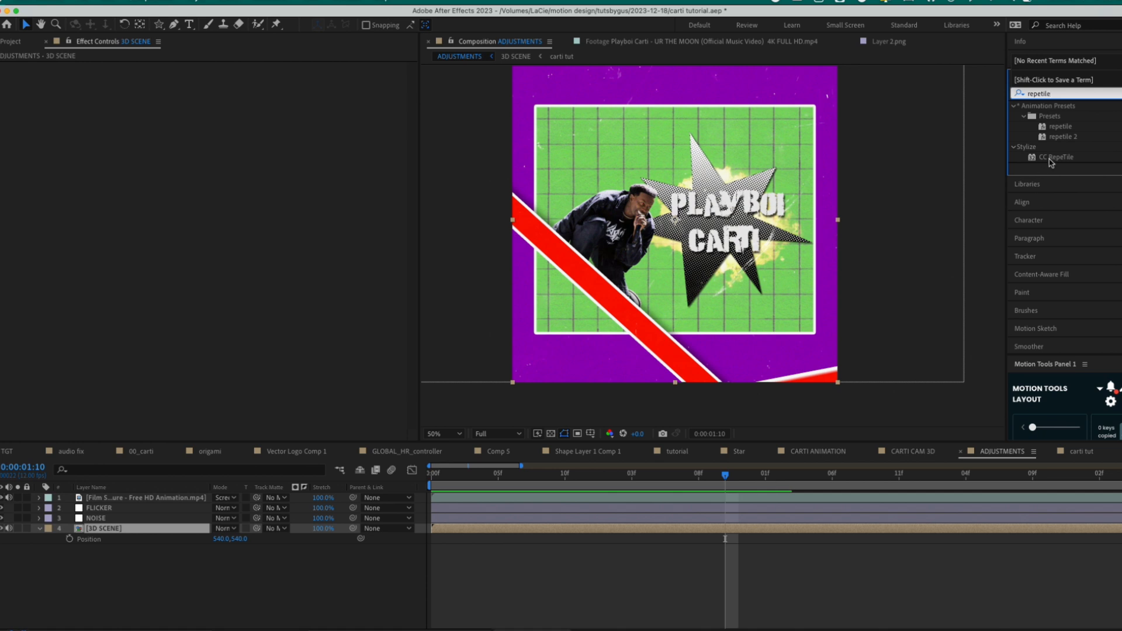
left_click_drag(1056, 156, 698, 202)
Set CC RepeTile to expand right 316, left 458, down 486 and up 644, with Unfold tiling
left_click_drag(219, 80, 366, 119)
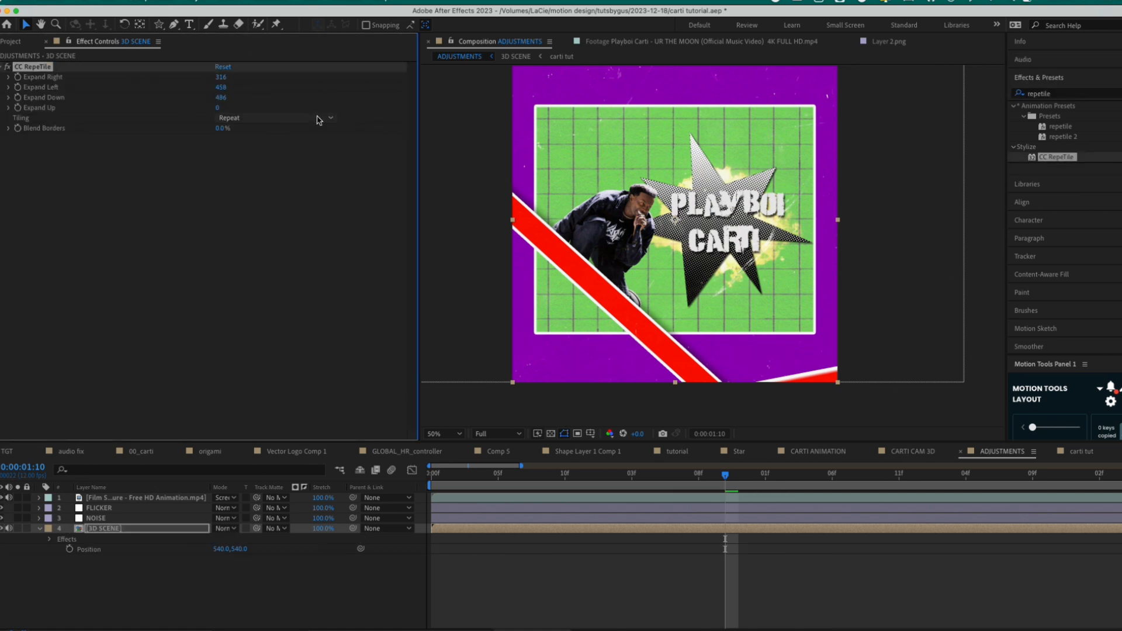
left_click_drag(218, 110, 411, 112)
left_click(299, 119)
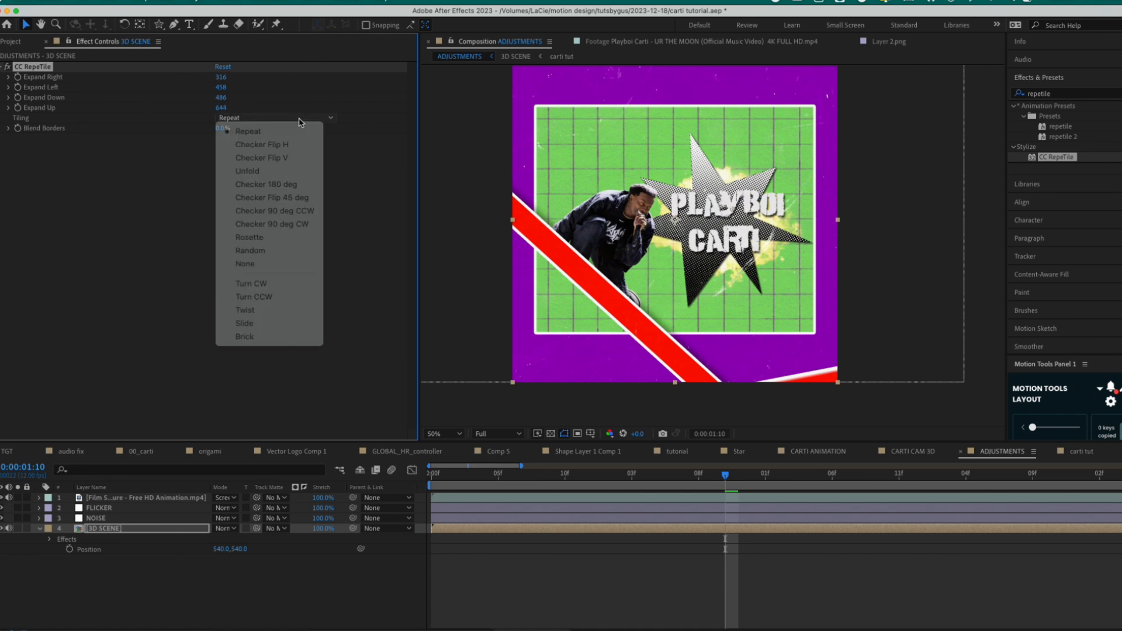
left_click(279, 171)
key("space")
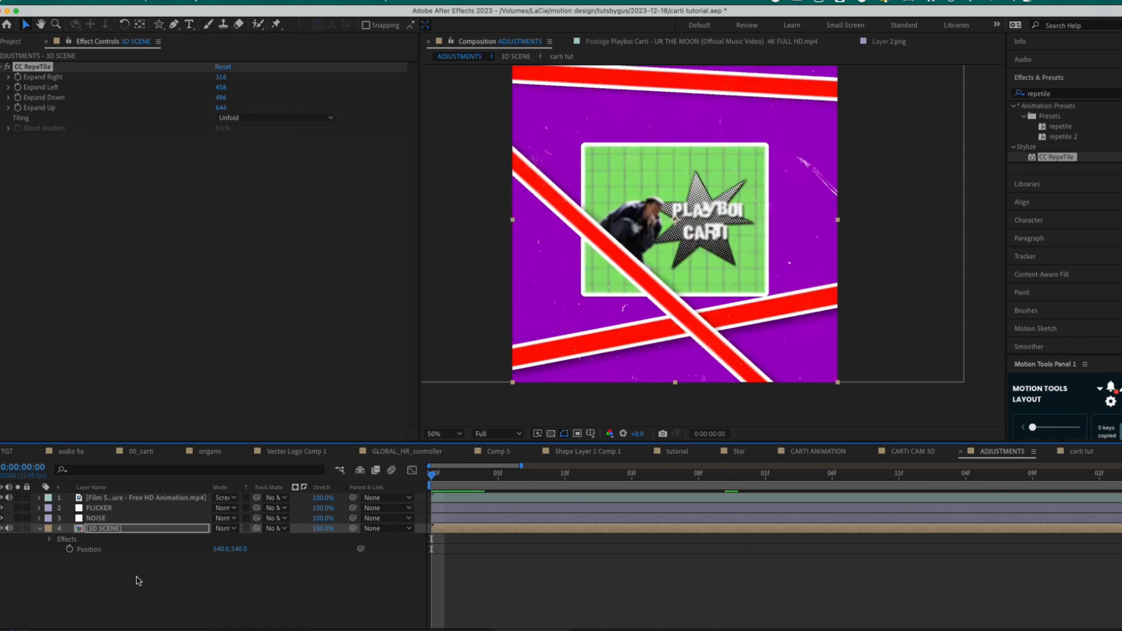
Add the expression wiggle(2,10) to the 3D SCENE layer's Position and preview the shake
left_click(69, 550, "alt")
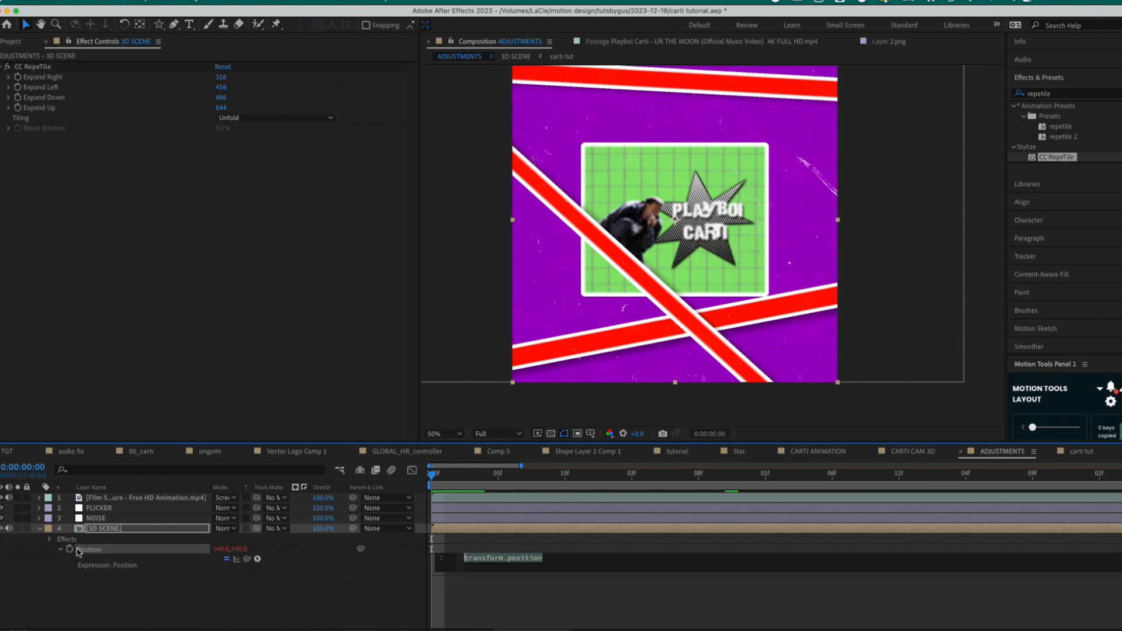
type("wigg")
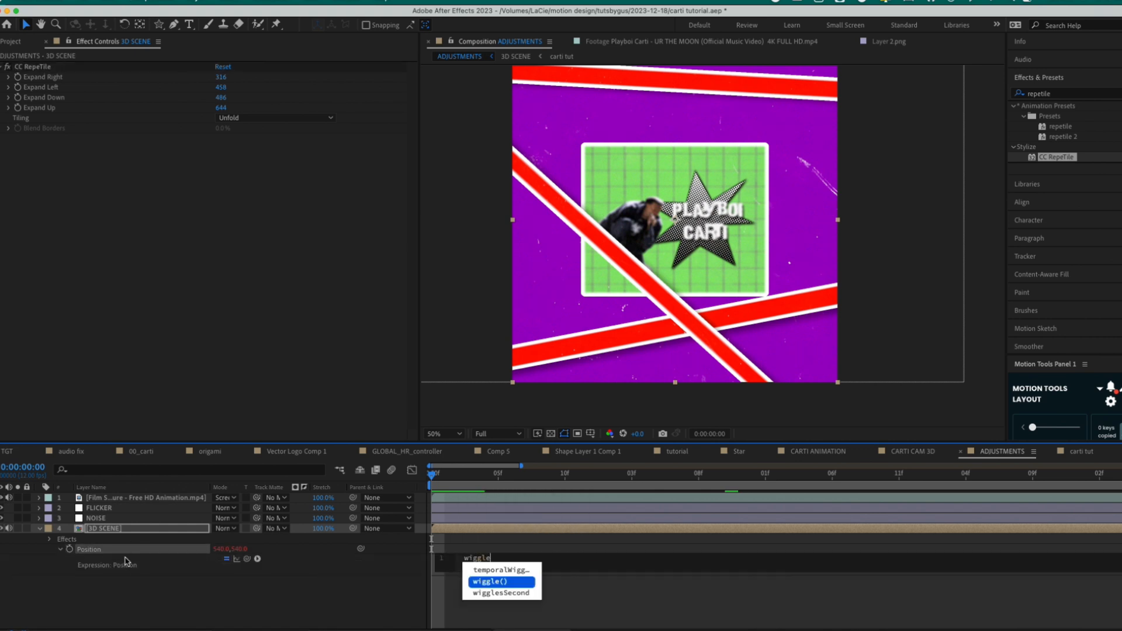
type("le")
key("Return")
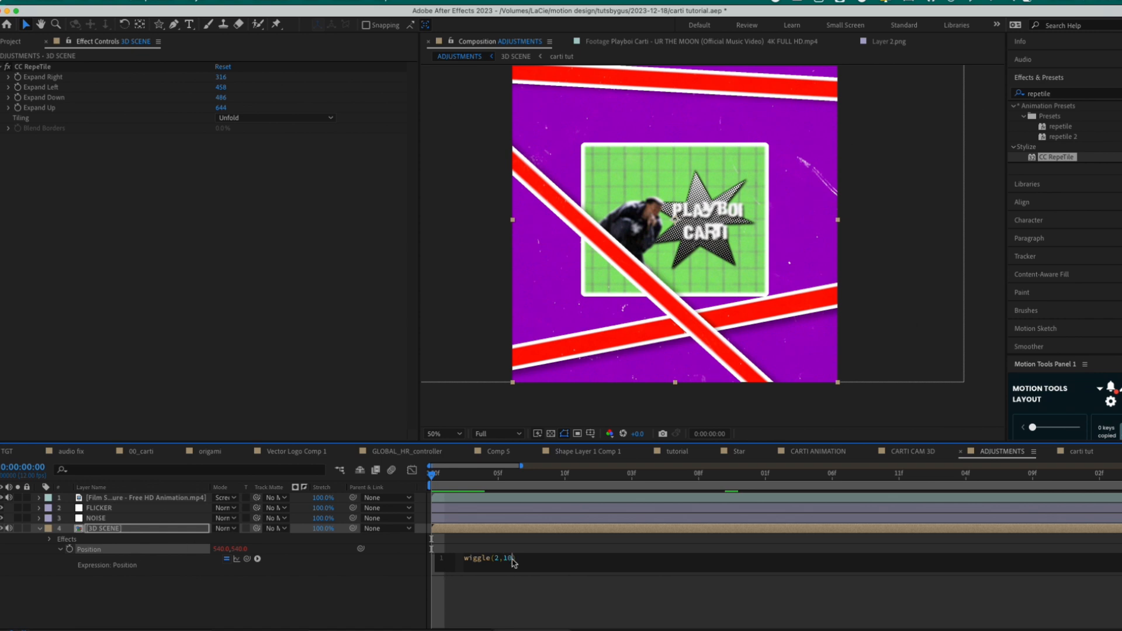
left_click(506, 577)
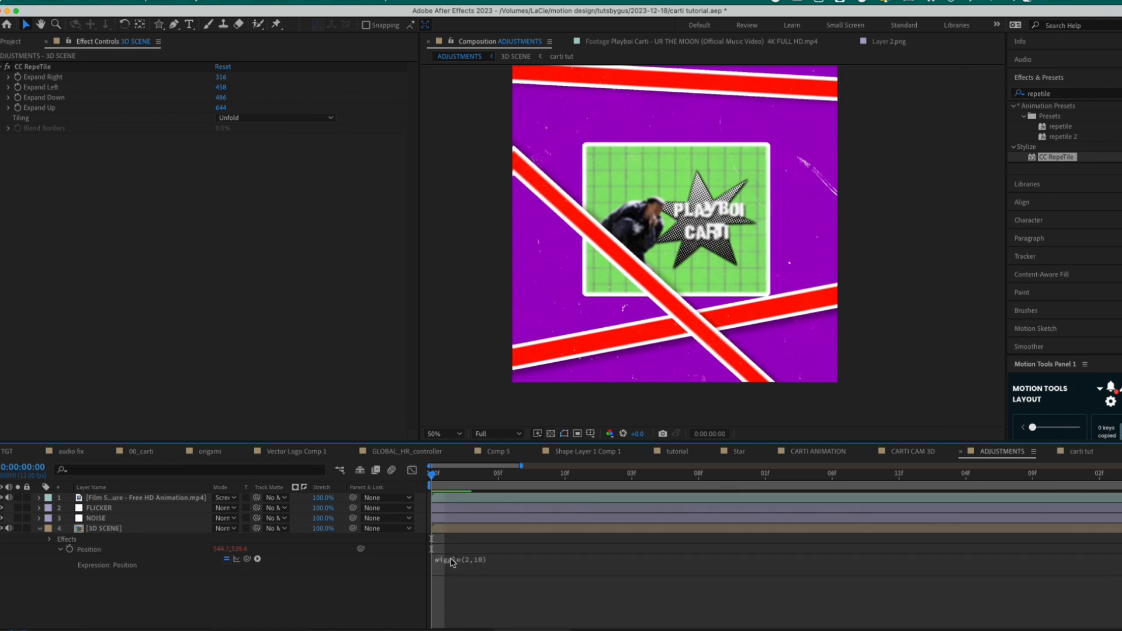
key("space")
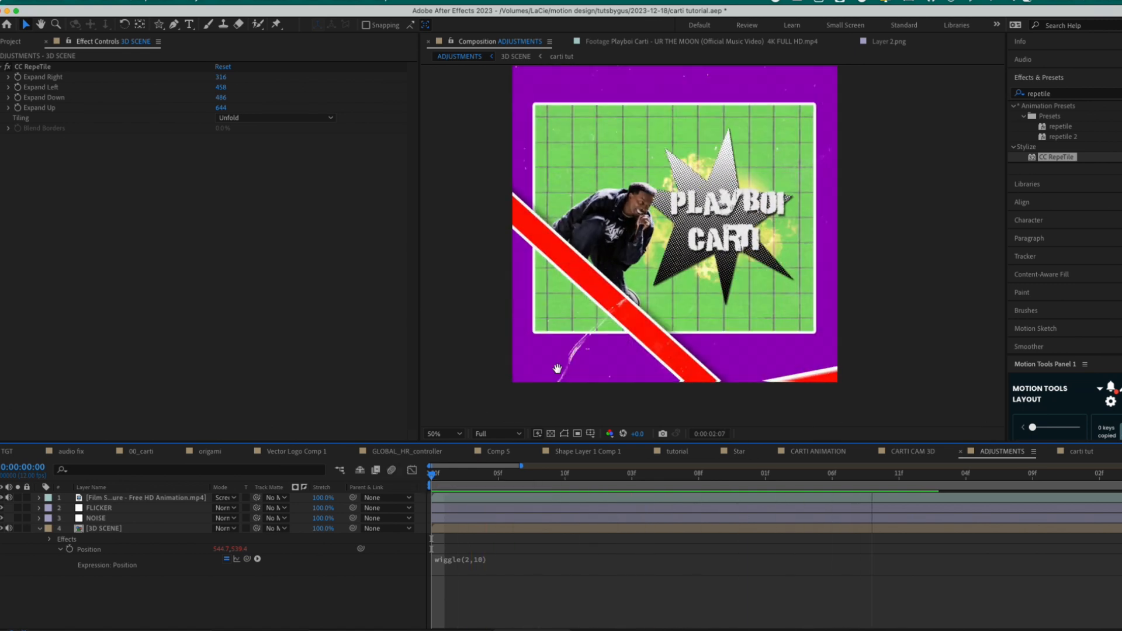
key("space")
key("Home")
Add the expression wiggle(1,3) to the 3D SCENE layer's Rotation and preview it from the start
left_click(104, 528)
key("r")
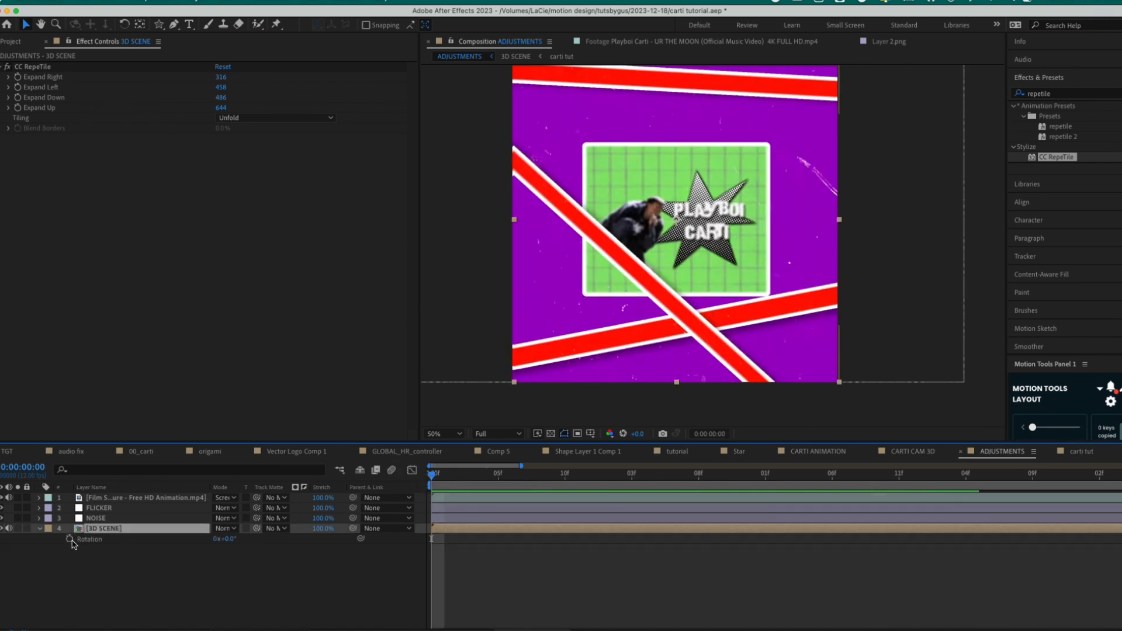
left_click(69, 539, "alt")
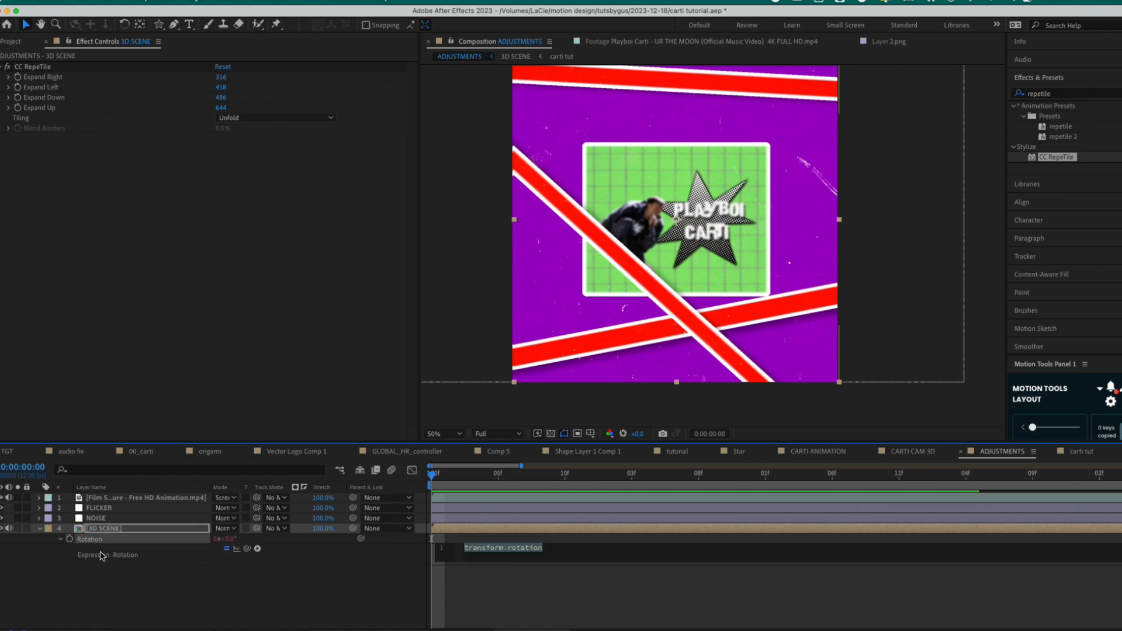
type("wiggle(2,")
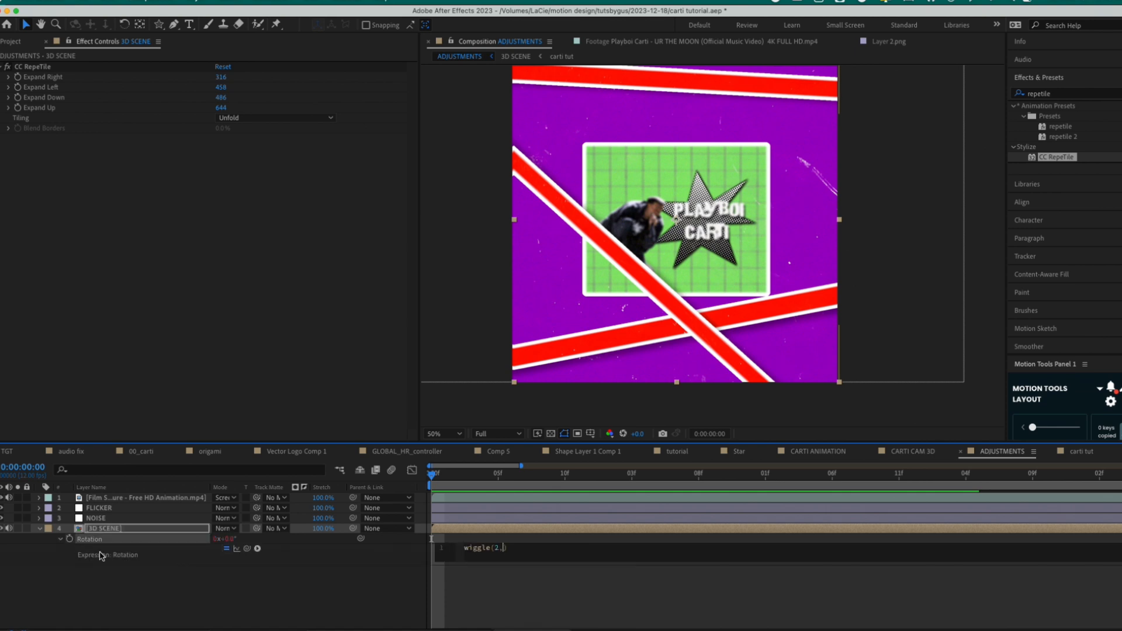
type("3")
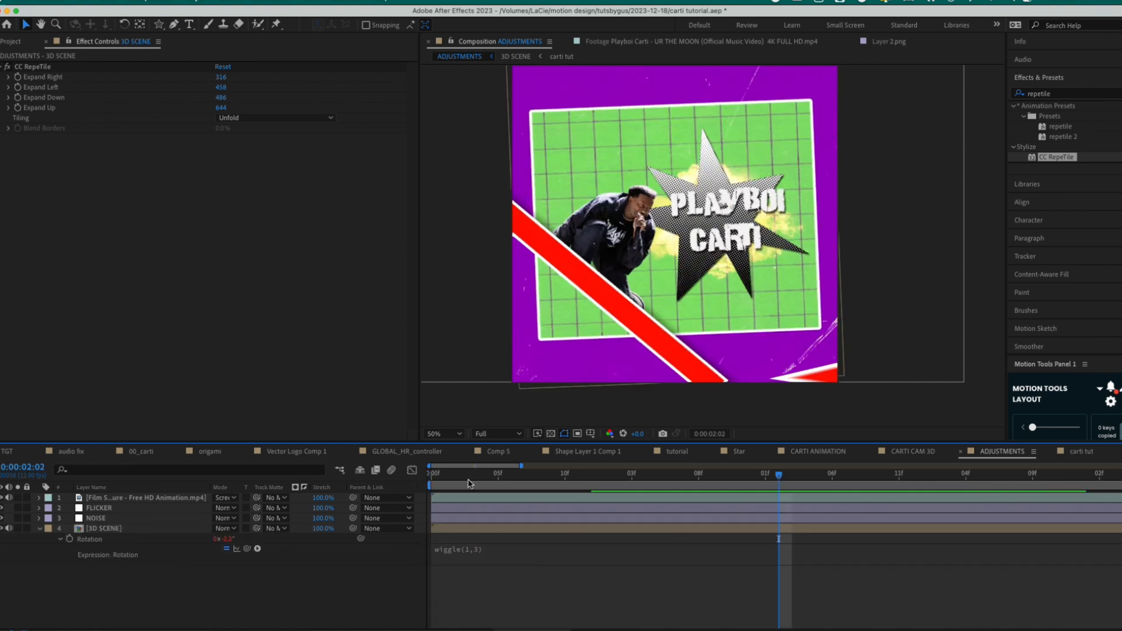
key("Home")
key("space")
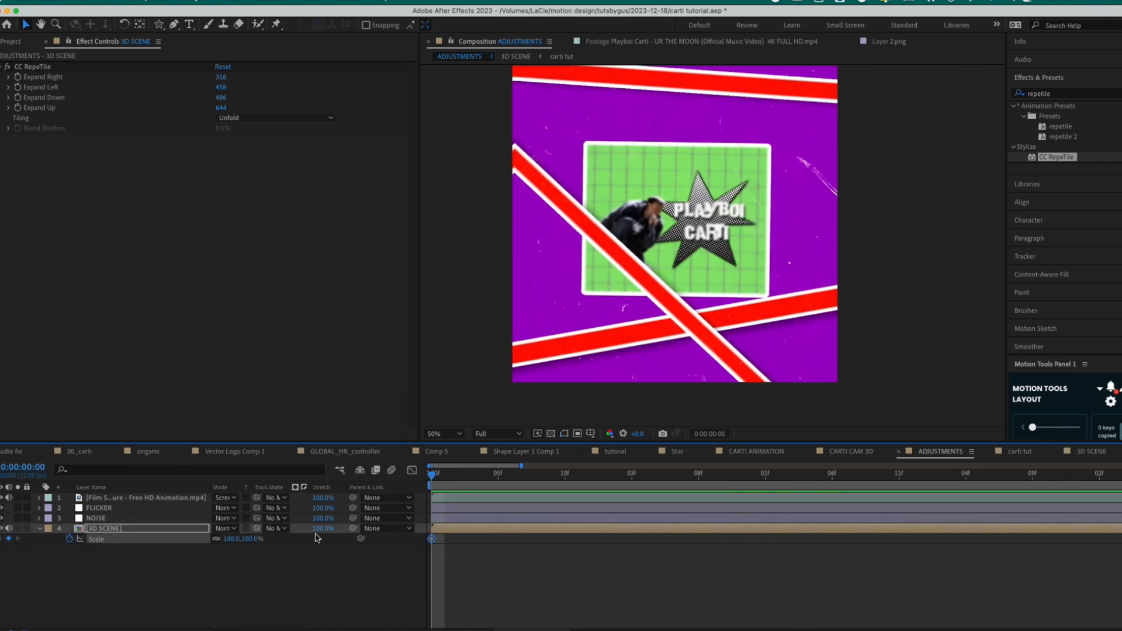
Keyframe the 3D SCENE layer's Scale at 105% at 0:00:01:07
key("space")
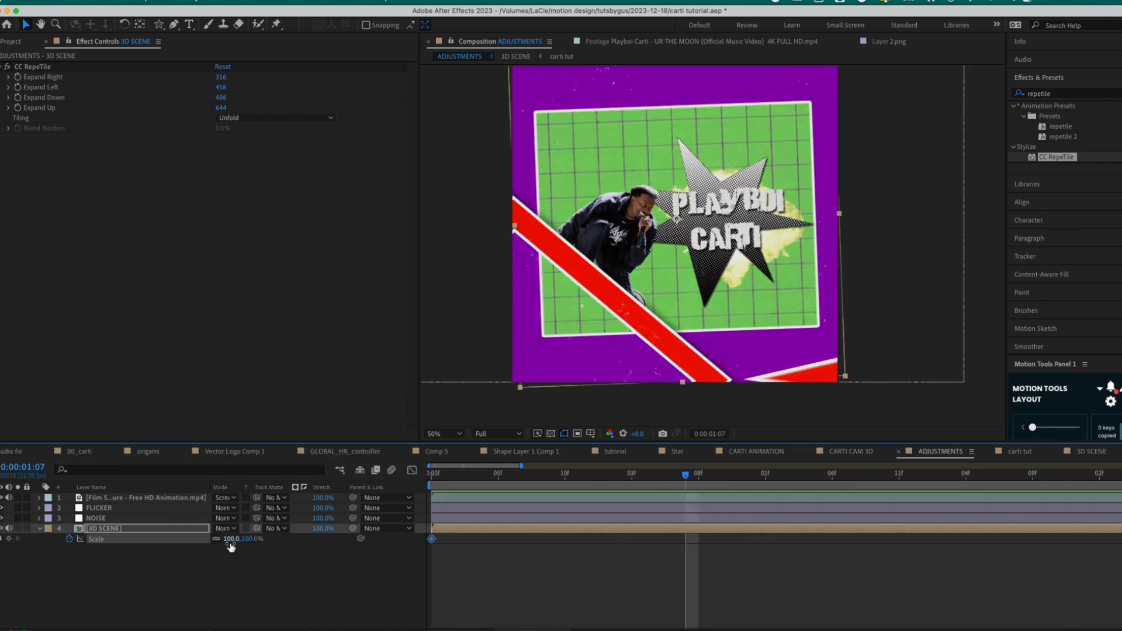
left_click_drag(231, 541, 233, 544)
left_click(232, 540)
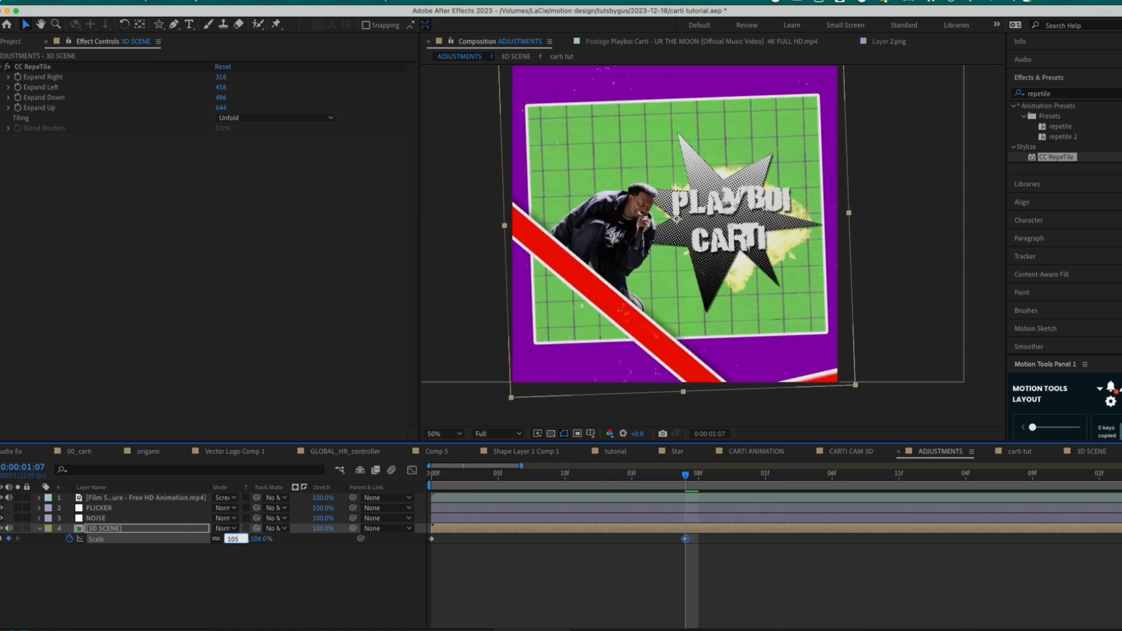
type("105")
key("Return")
key("minus")
key("minus")
key("minus")
key("minus")
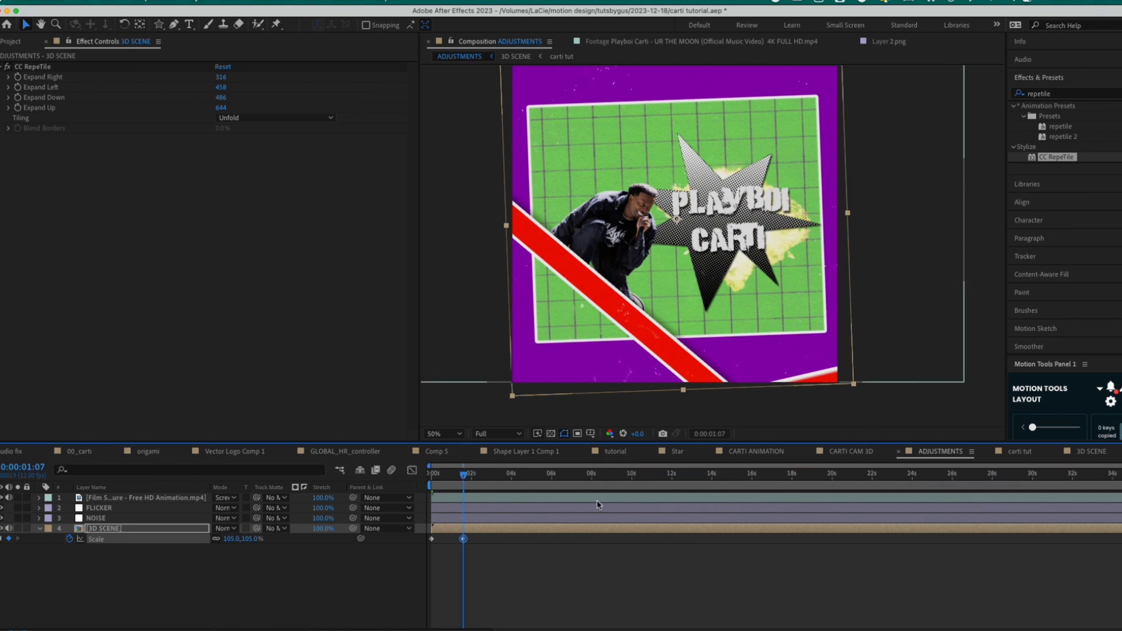
left_click_drag(500, 481, 496, 483)
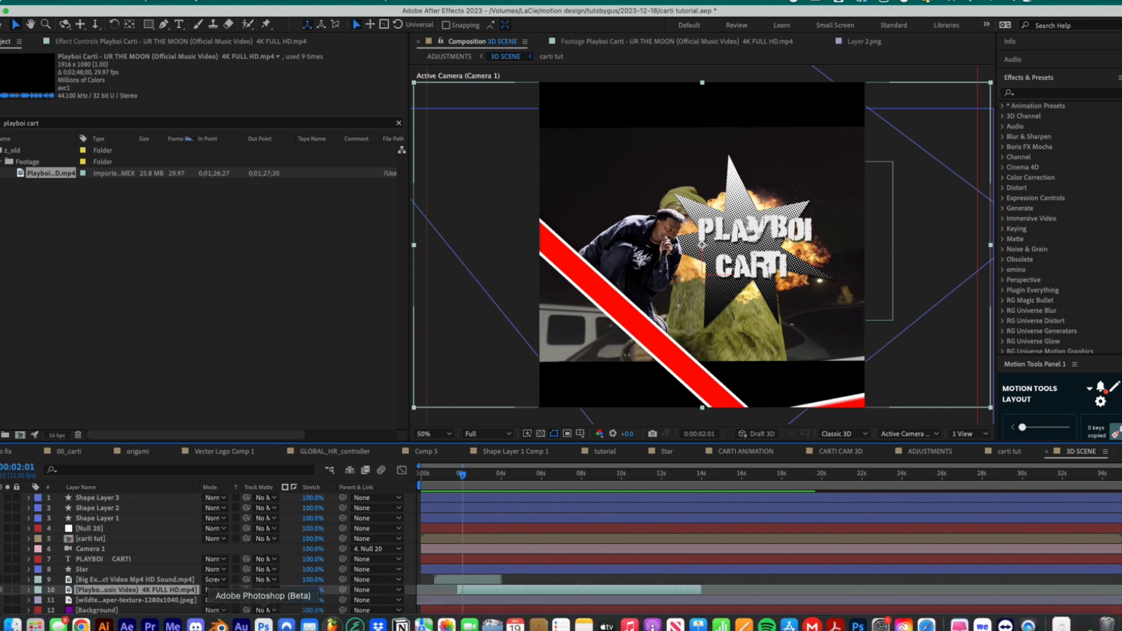
Time-stretch the Playboi Carti music video layer to 800% and set its frame blending to Pixel Motion
key("F4")
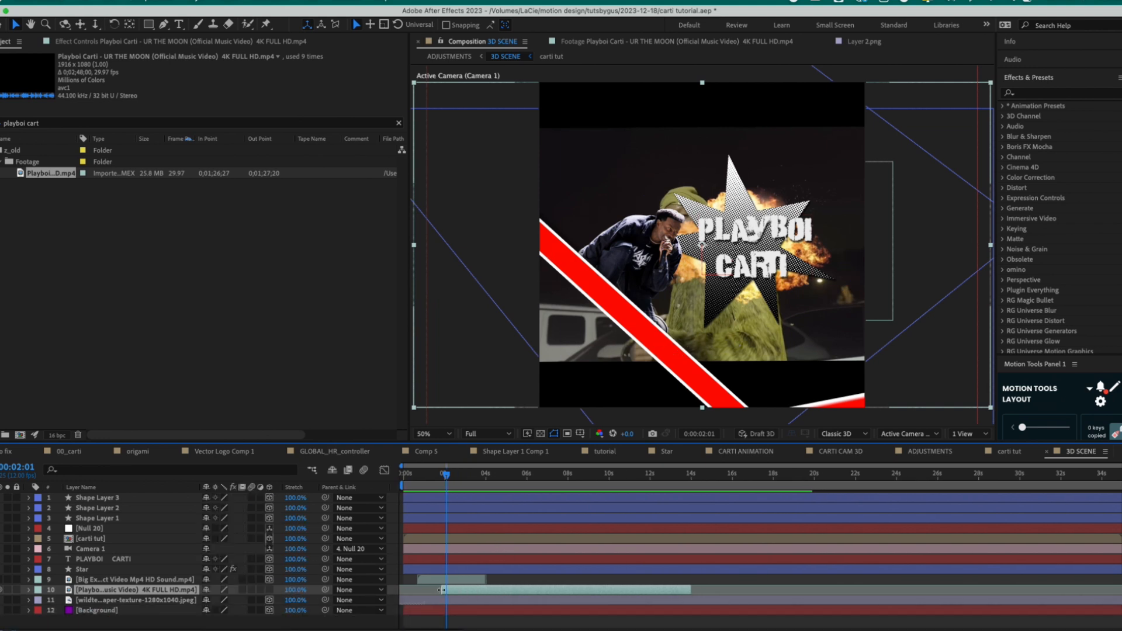
right_click(486, 590)
mouse_move(550, 349)
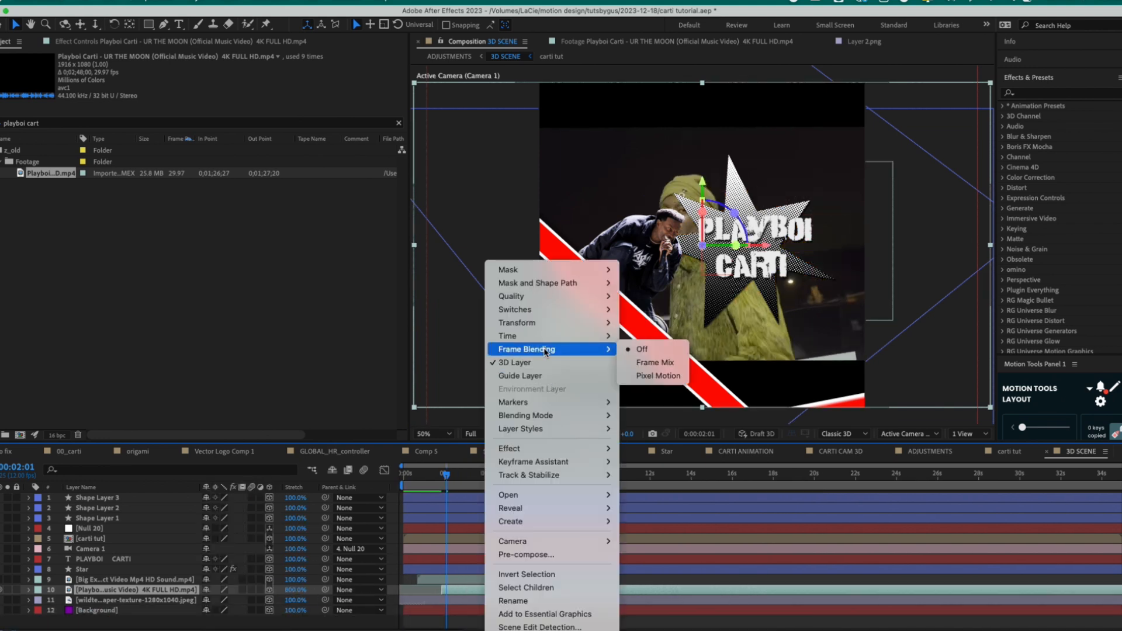
left_click(676, 378)
Draw a closed Pen mask around the hooded figure in the music video layer, down to the footage's lower edge
key("g")
left_click_drag(717, 199, 740, 255)
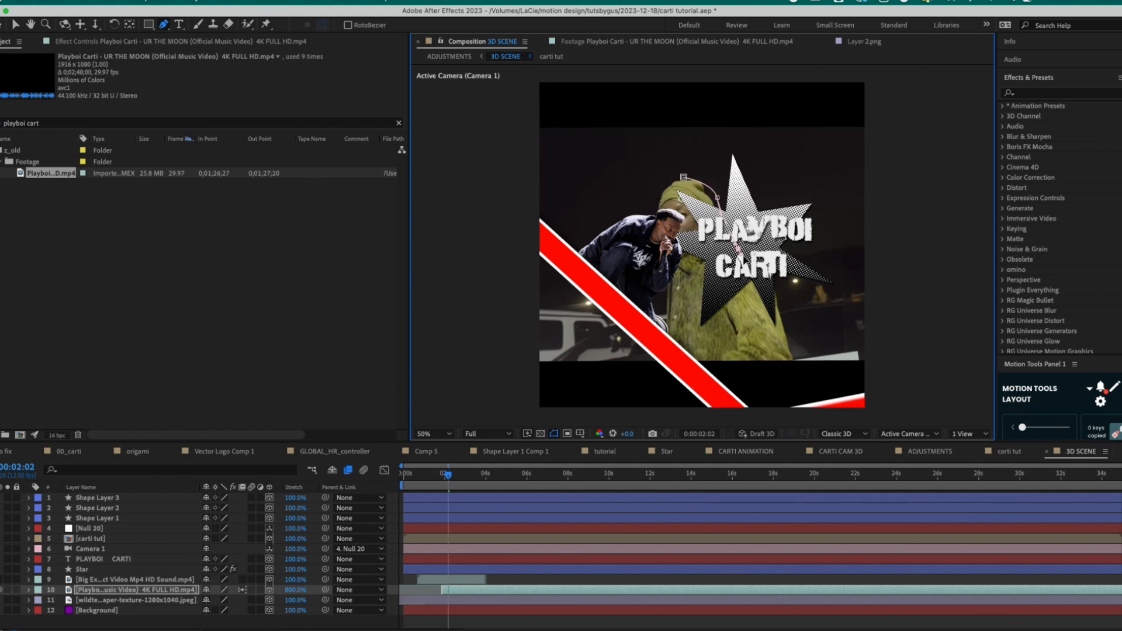
left_click_drag(781, 295, 794, 332)
left_click(795, 362)
left_click(652, 361)
left_click(655, 308)
left_click(684, 176)
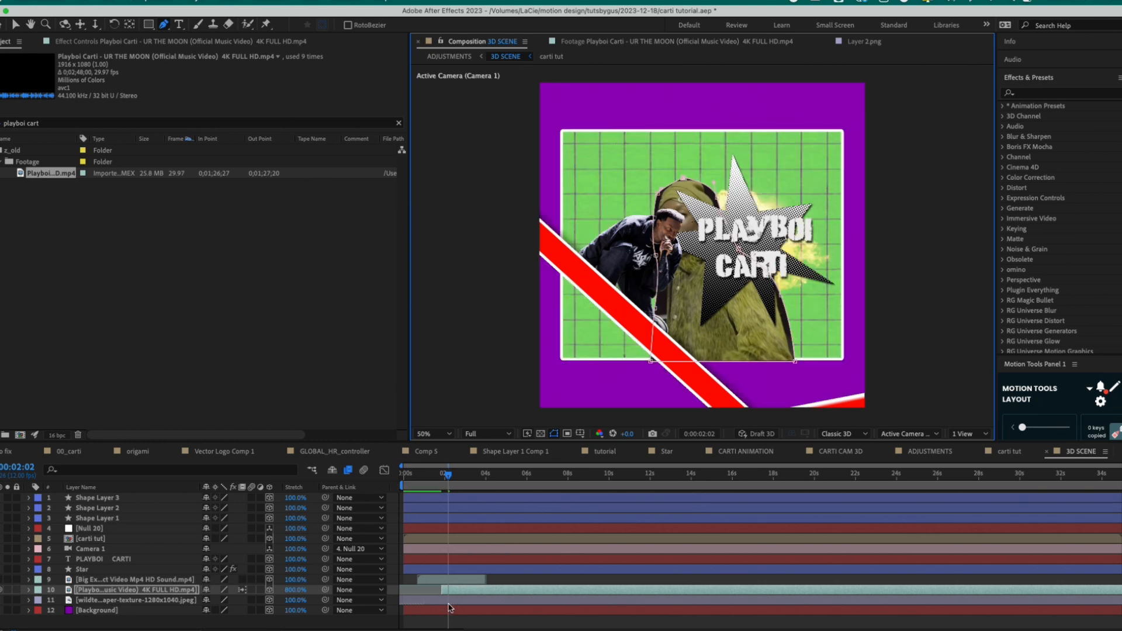
Set Mask 1 on the music video layer to a feather of 144 pixels and an expansion of 6 pixels
key("f")
left_click_drag(216, 611, 298, 606)
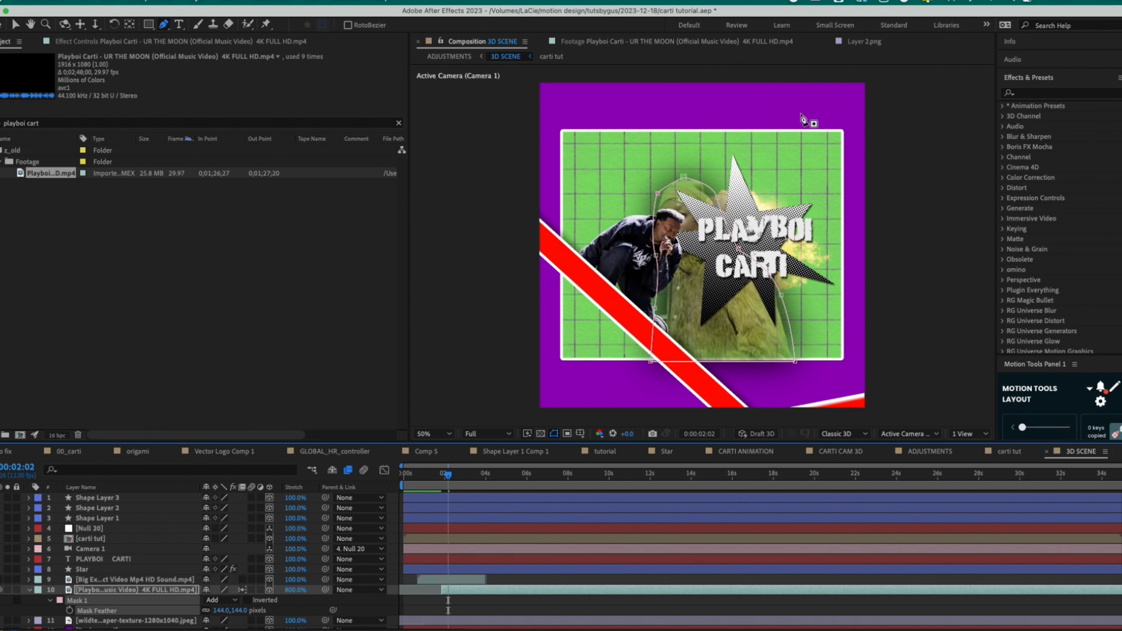
left_click(49, 601)
scroll(87, 602, "down", 2)
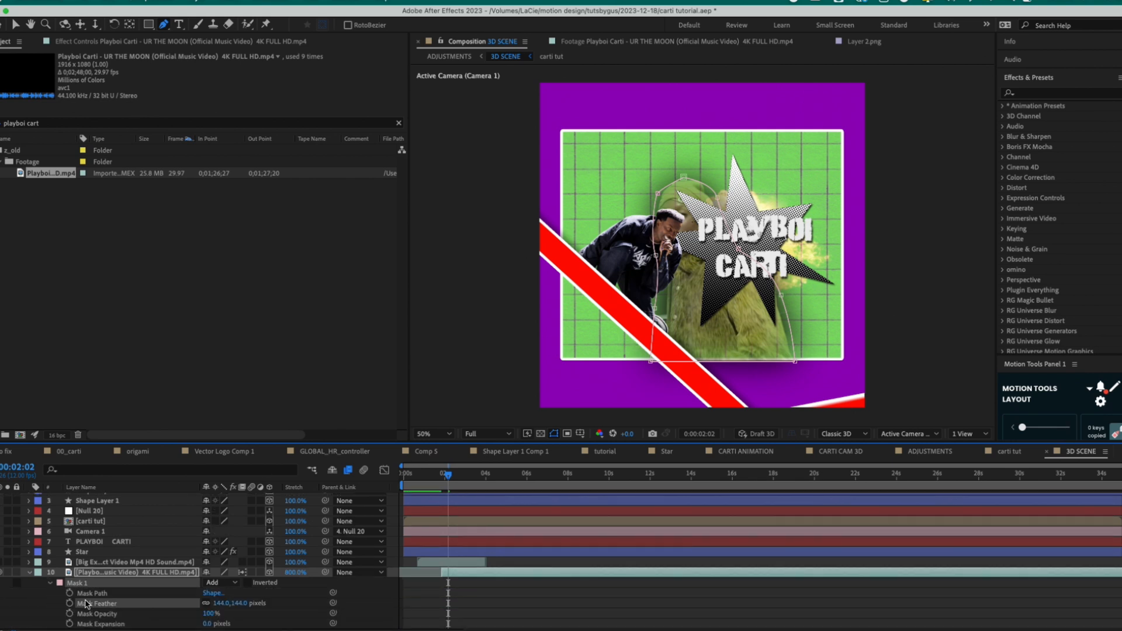
left_click_drag(206, 617, 210, 618)
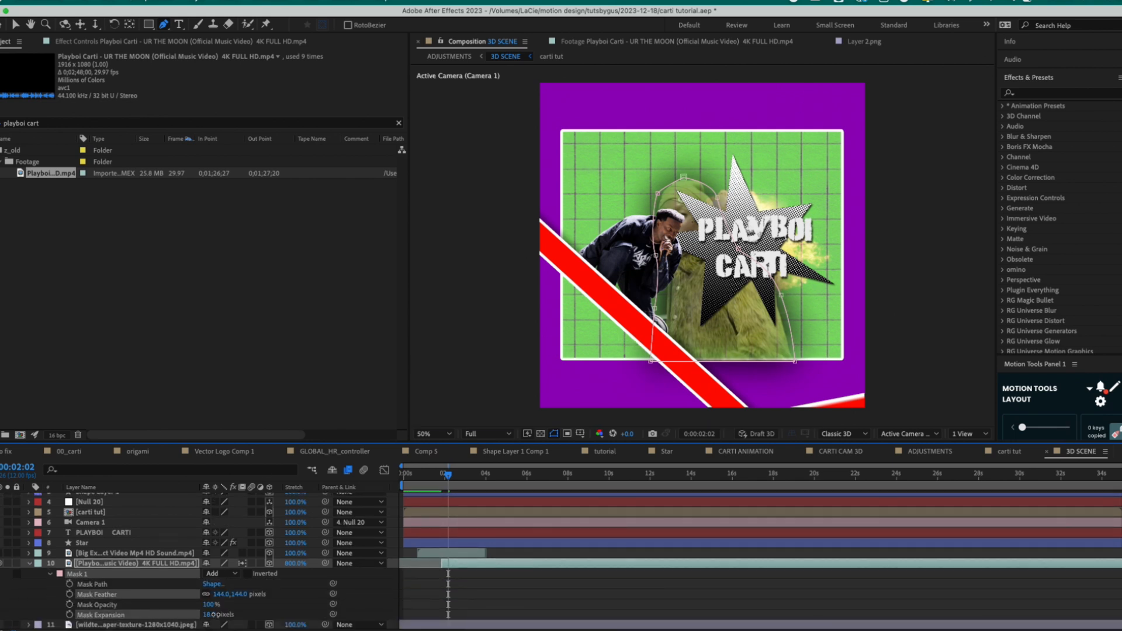
left_click(138, 563)
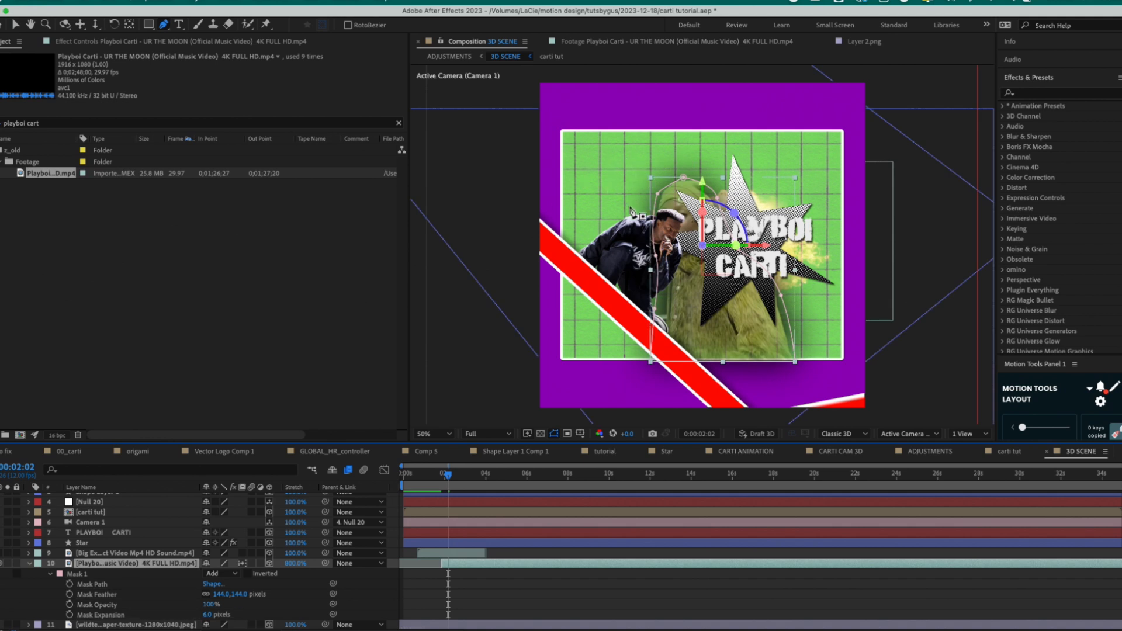
Set the music video layer's Z position to 400 like the paper texture, and move the cutout to about 477, 387 behind the performer
left_click(160, 627)
key("p")
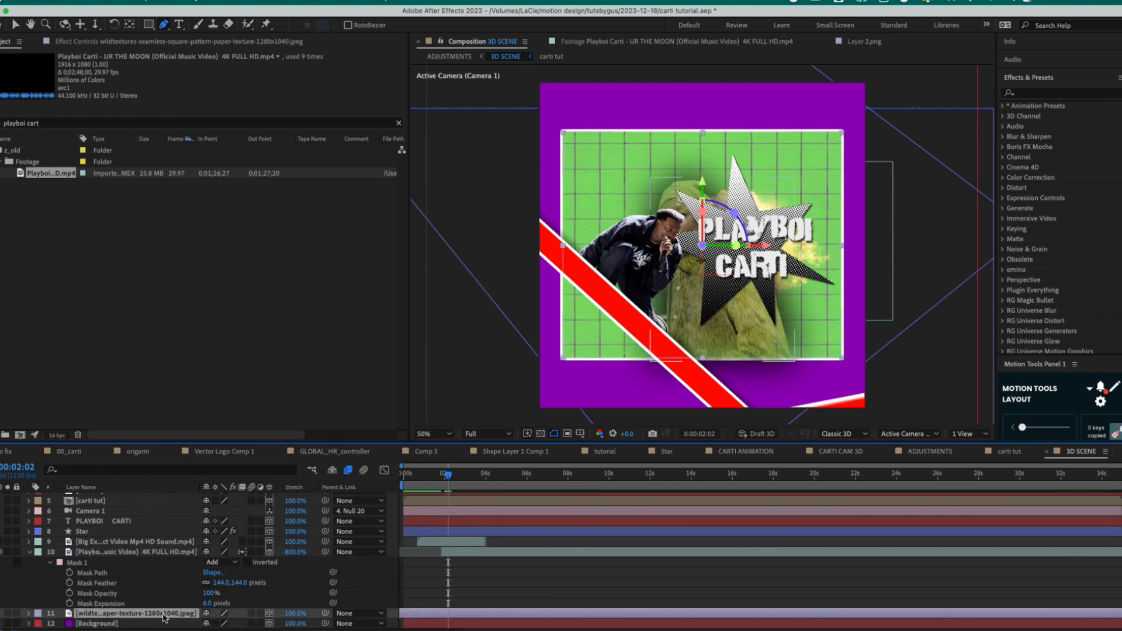
left_click(158, 552)
key("p")
left_click(243, 593)
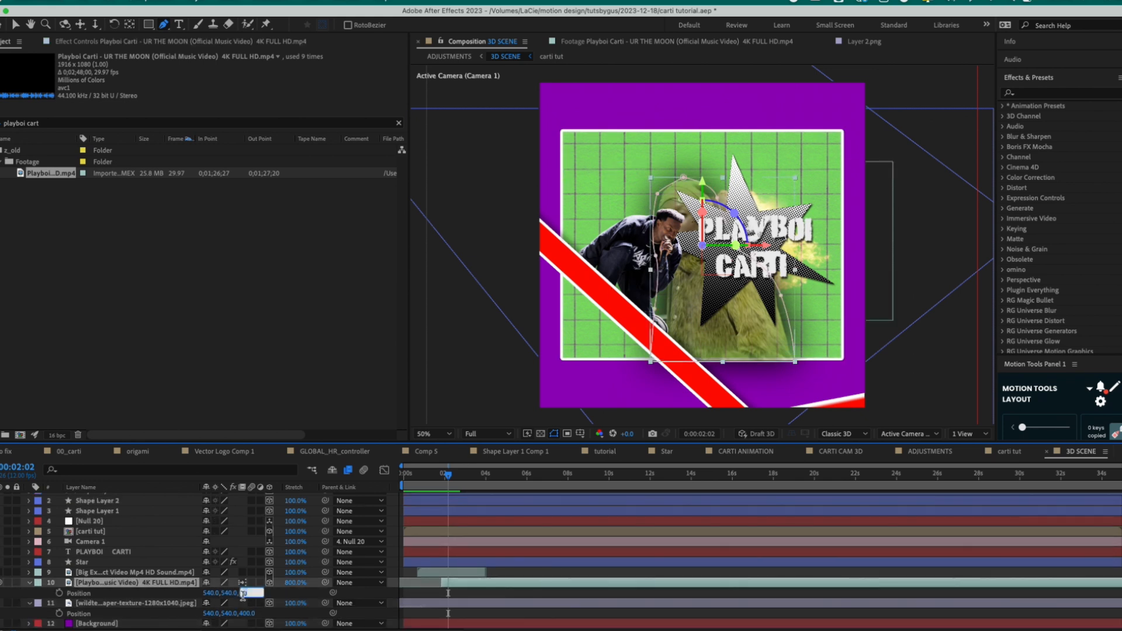
type("400")
key("Return")
key("v")
left_click_drag(688, 335, 672, 297)
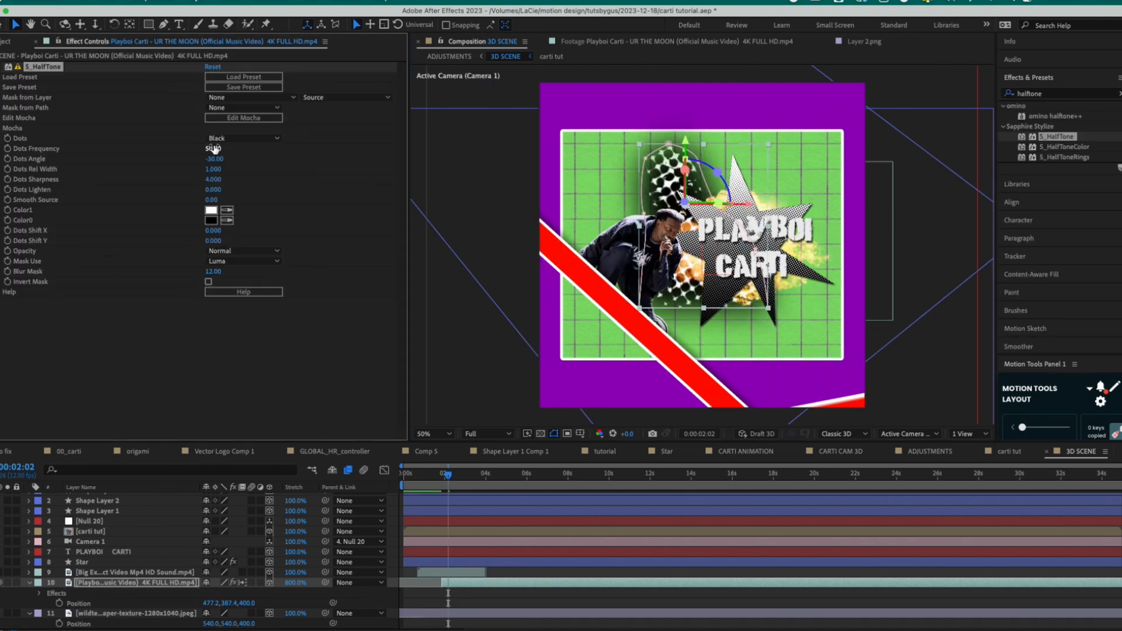
Apply S_HalfTone to the music video layer with a Dots Frequency of 232 and change the blending mode to merge it into the green grid paper
left_click_drag(213, 148, 304, 155)
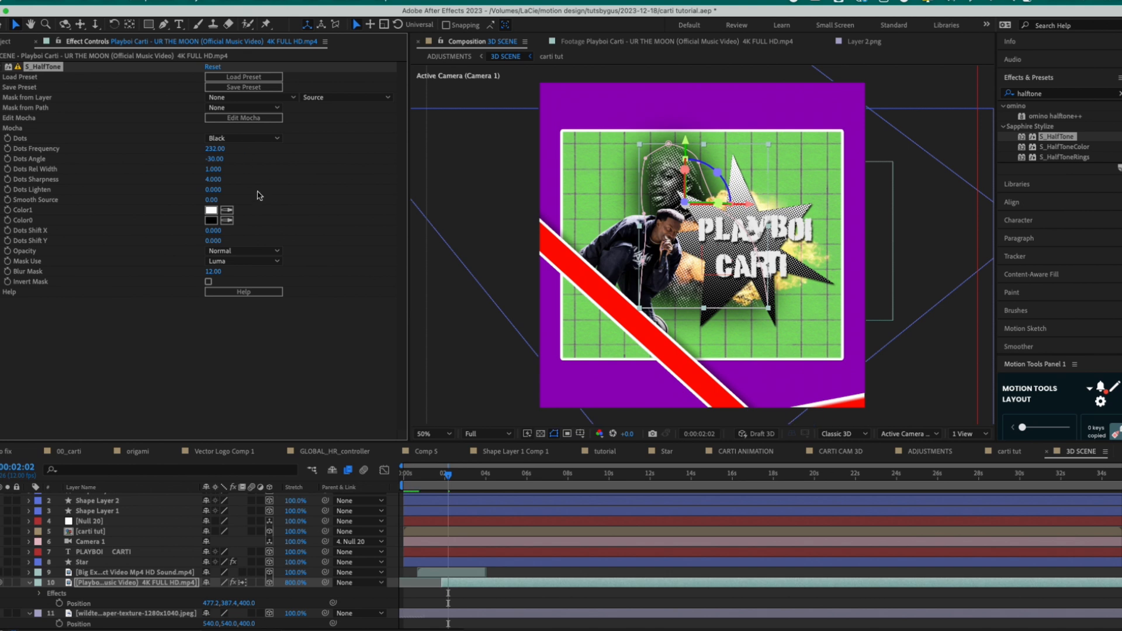
key("F4")
left_click(213, 613)
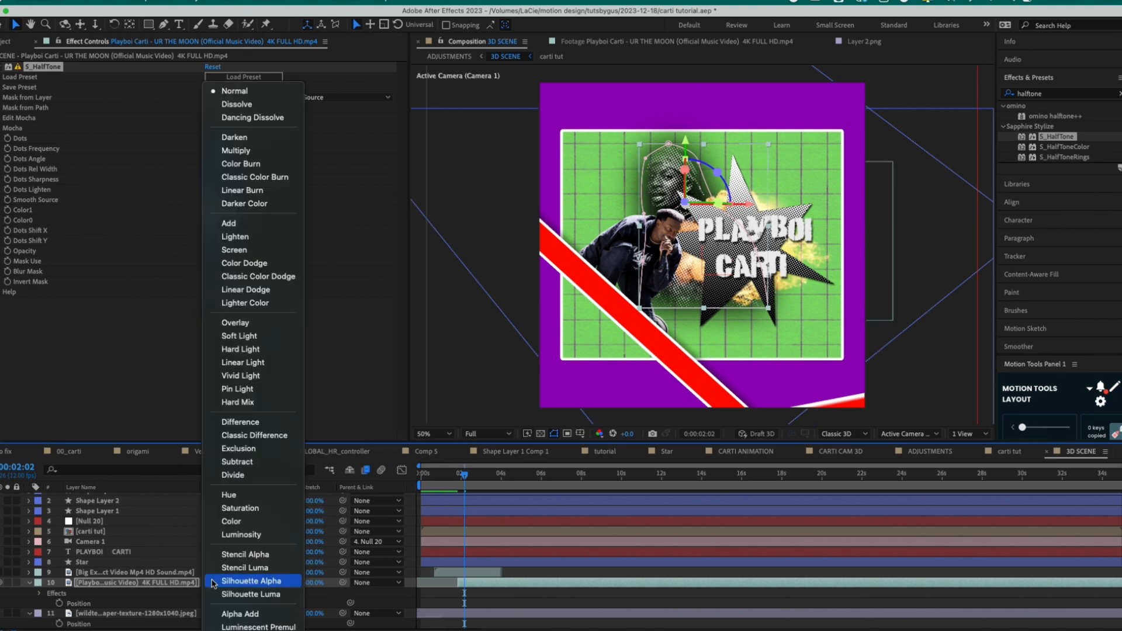
left_click(248, 435)
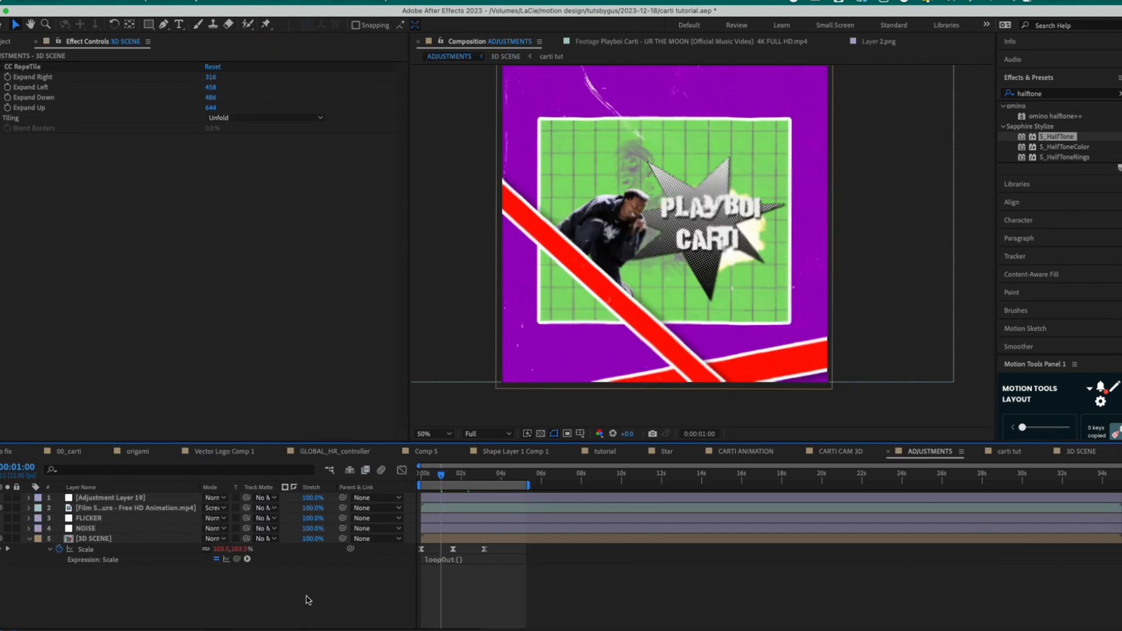
Add a CC Vignette adjustment layer on top of the ADJUSTMENTS comp and keyframe its Amount from 0 at the start to 144 at 0:00:03:02
type("cc vignette")
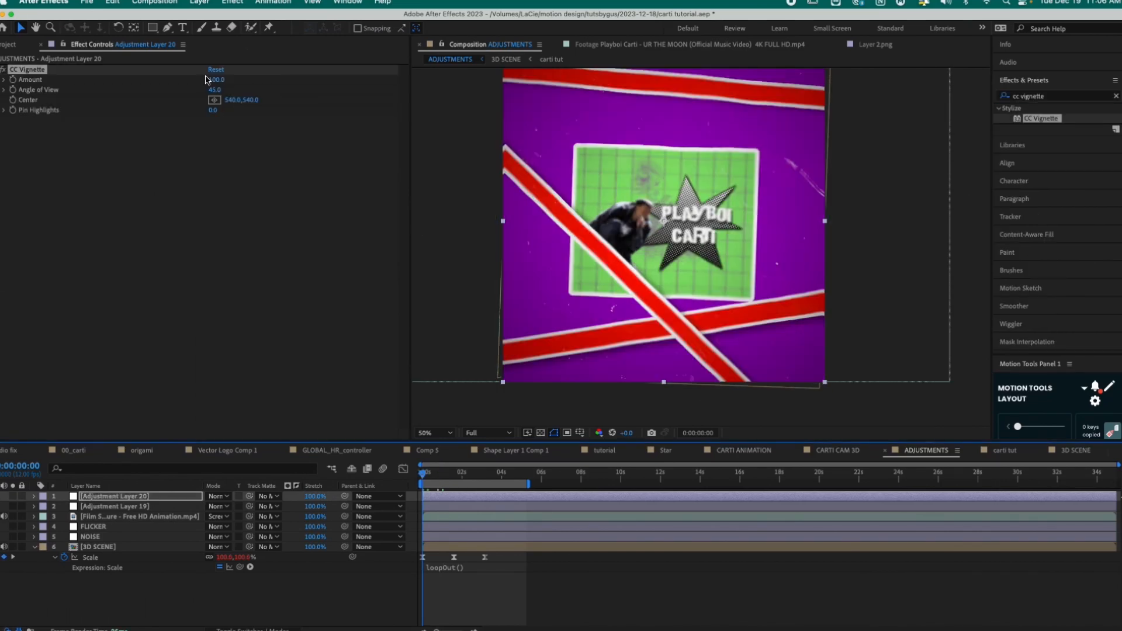
left_click(214, 80)
type("0")
key("Return")
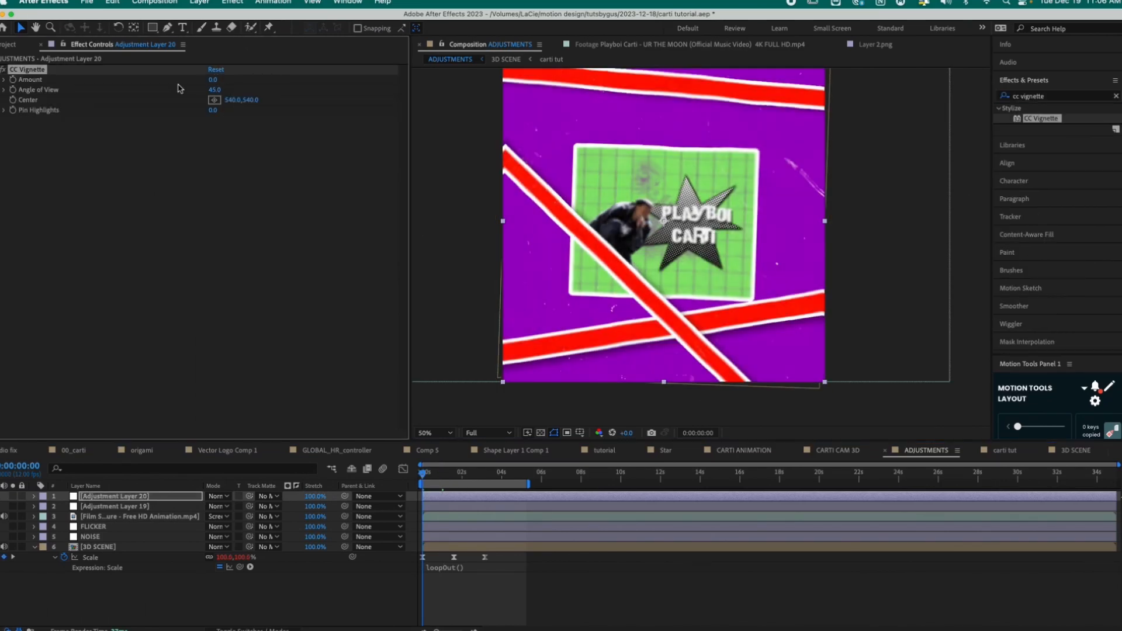
left_click(484, 478)
left_click_drag(215, 79, 319, 94)
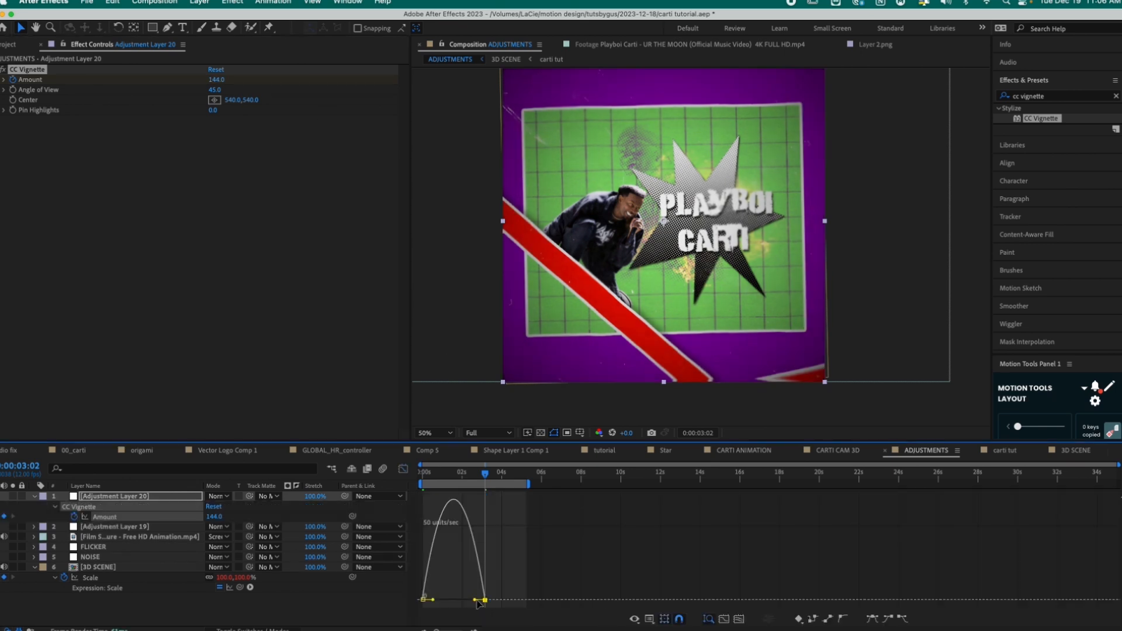
Reshape the vignette Amount's speed graph into an early peak with a long ease-out and preview it from the start
left_click_drag(475, 600, 450, 595)
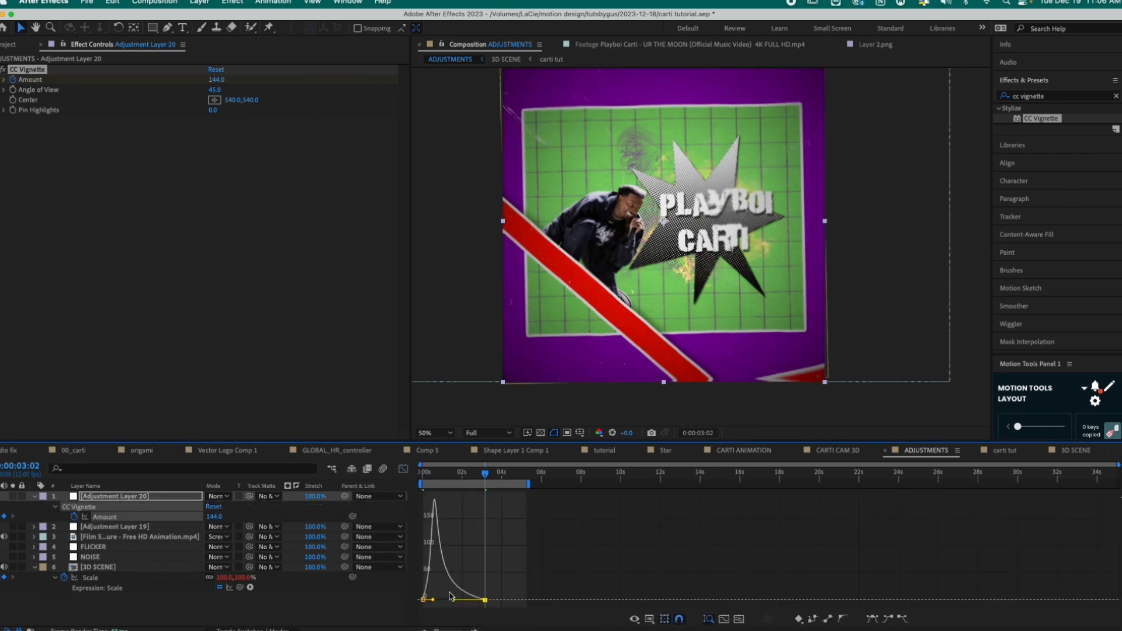
left_click(433, 474)
key("space")
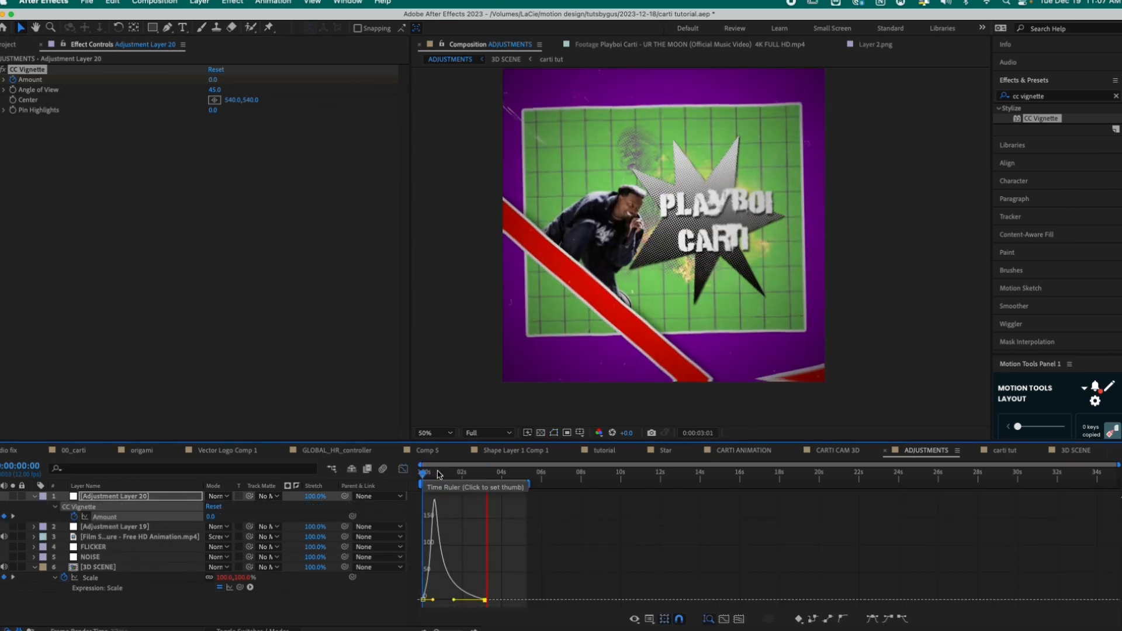